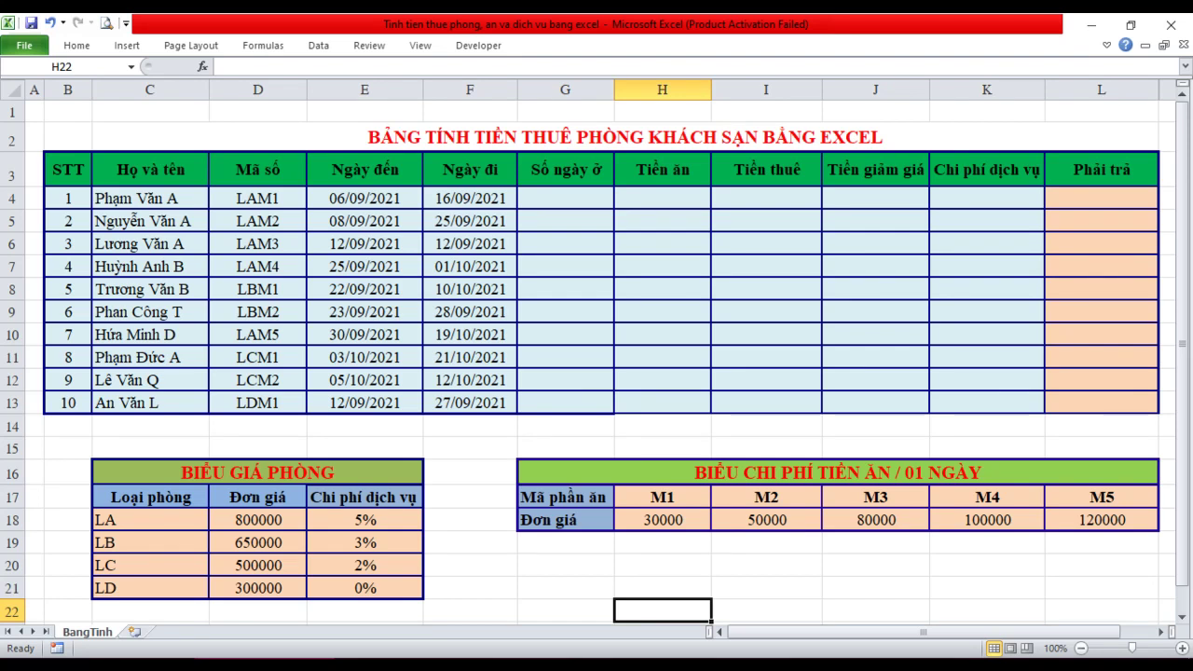
Inspect the departure date, the sheet title, and the room price and meal cost table headings
click(470, 289)
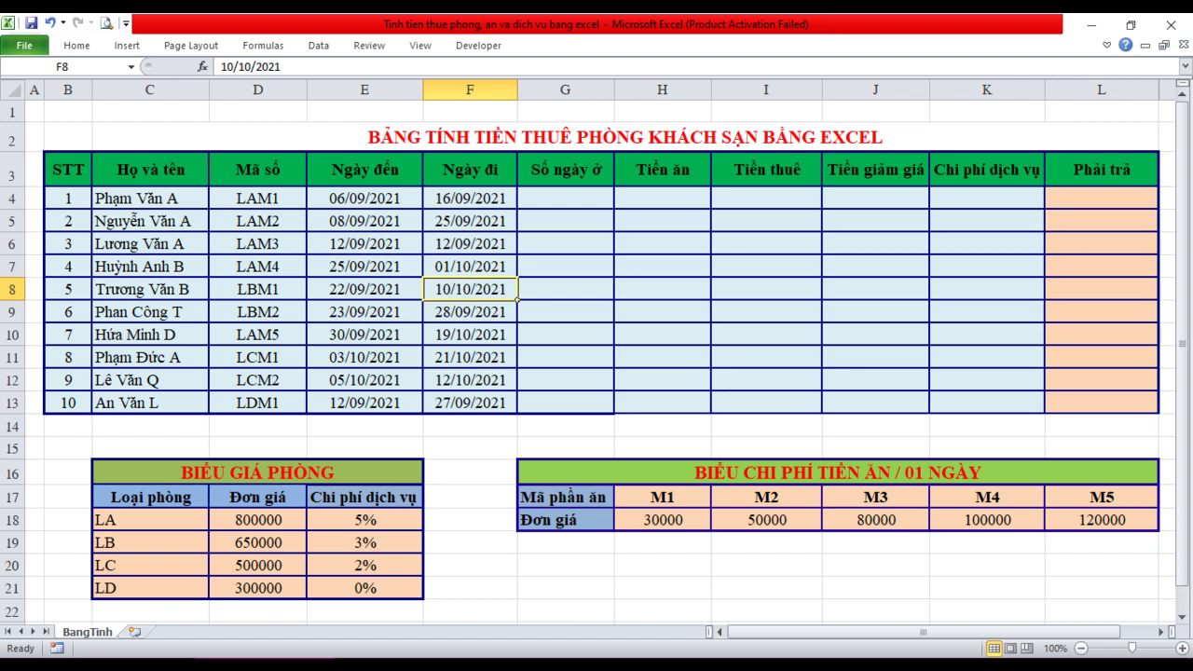
click(469, 472)
click(470, 448)
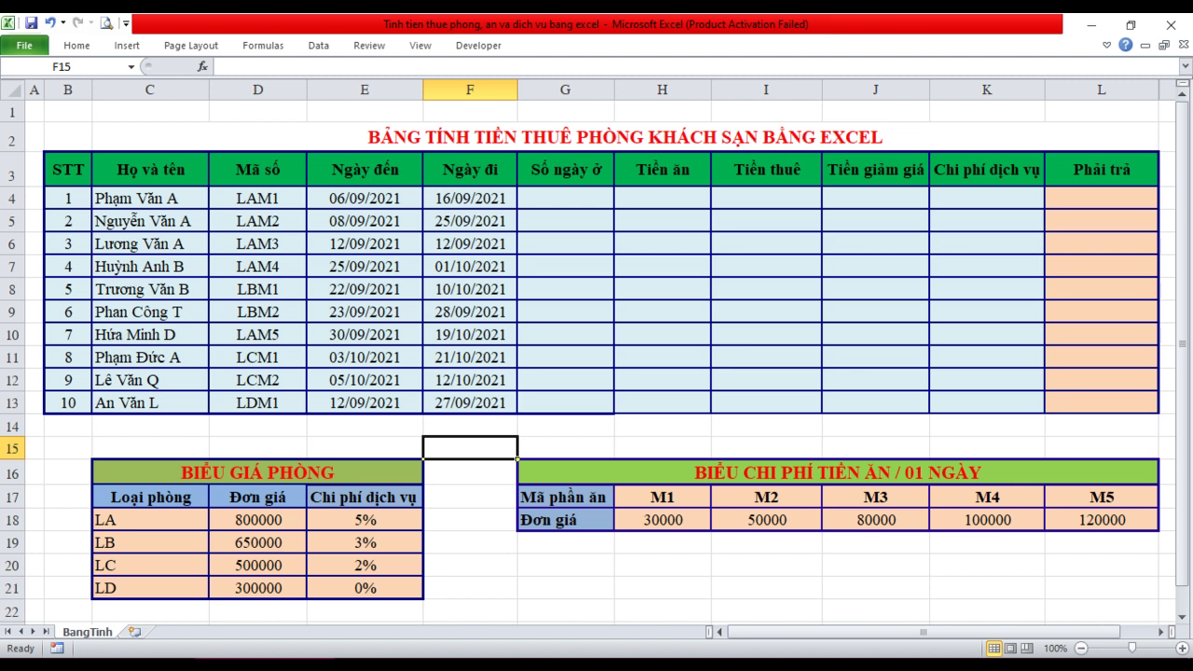
click(470, 471)
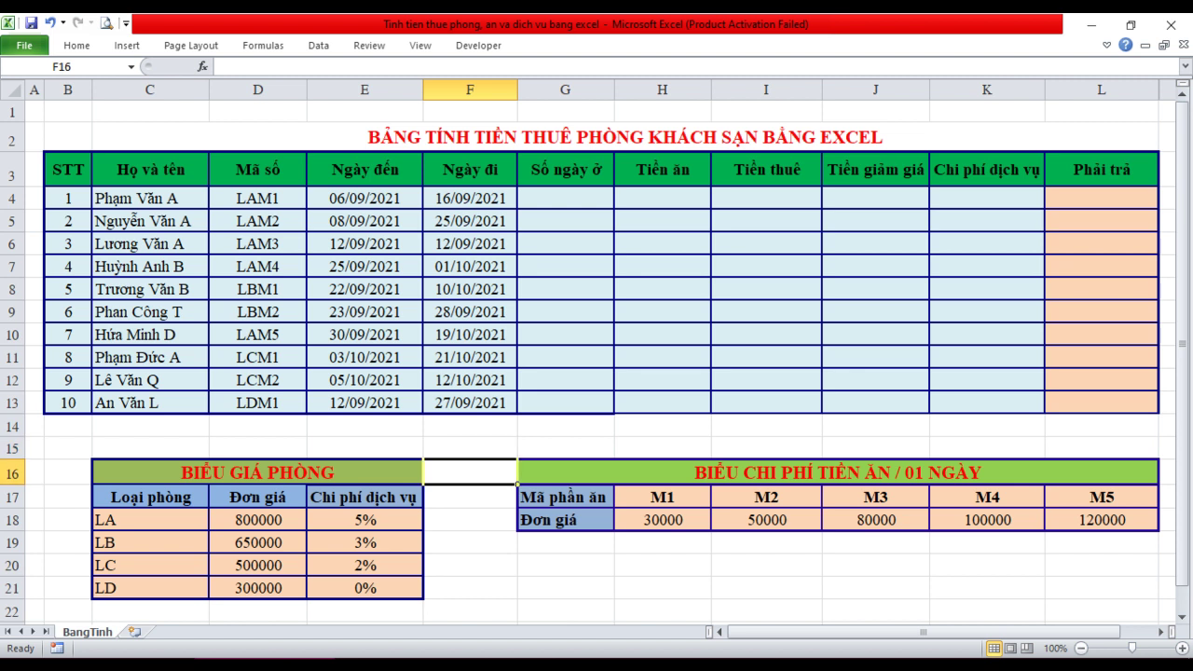
click(625, 137)
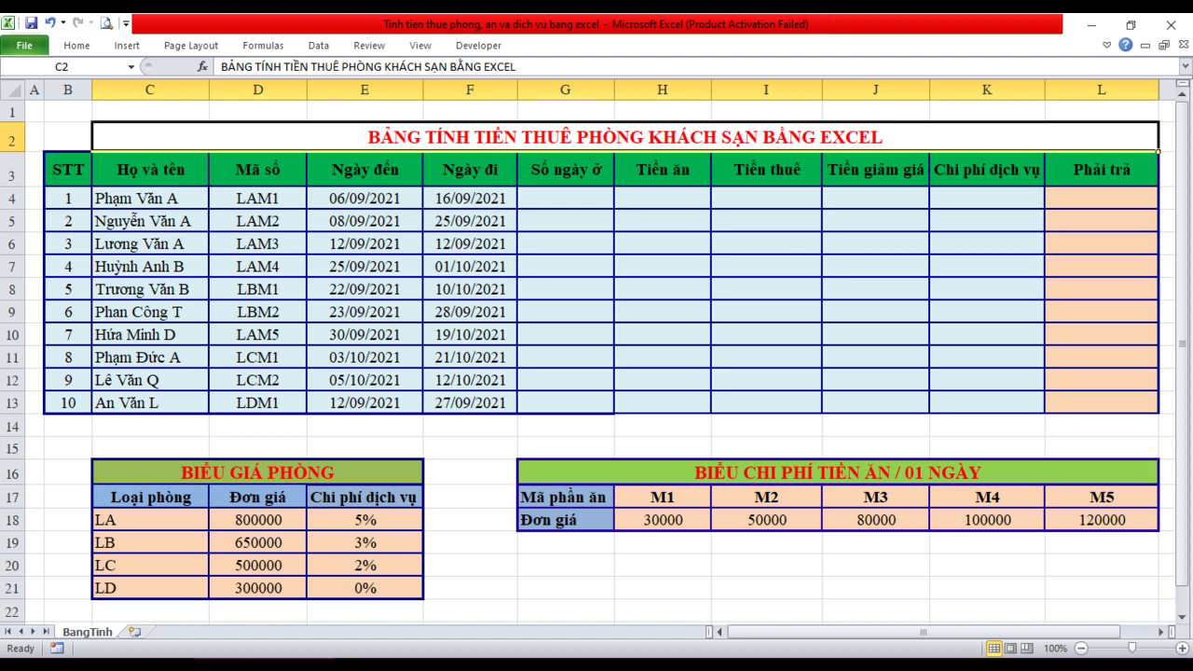
click(256, 472)
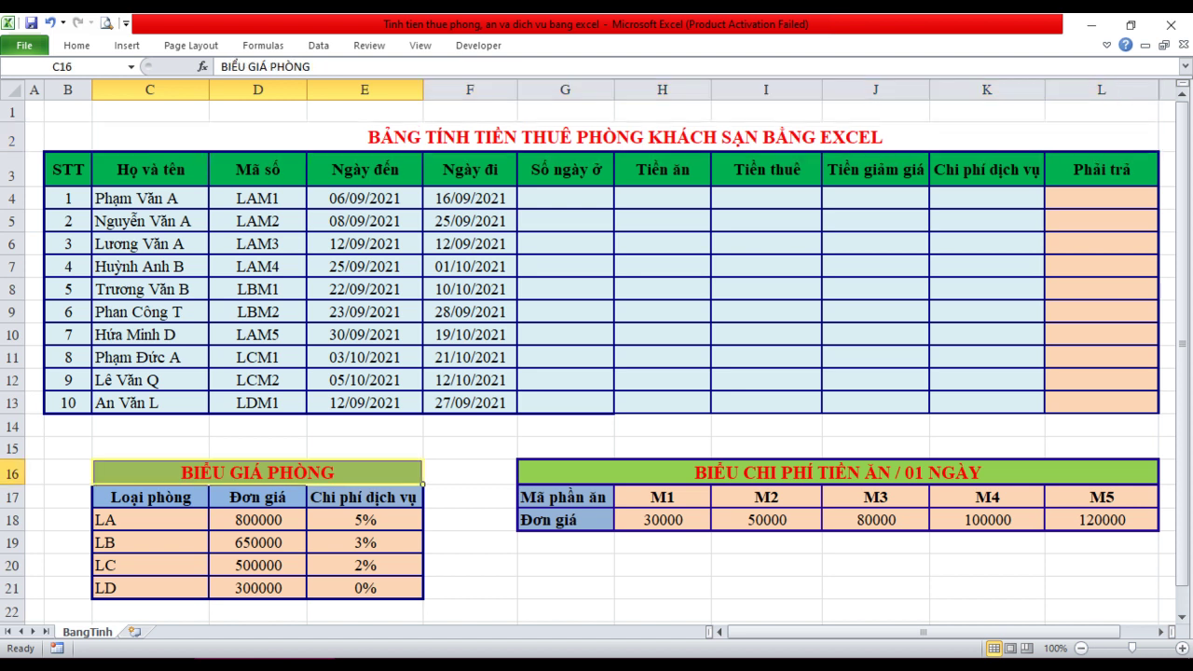
click(837, 472)
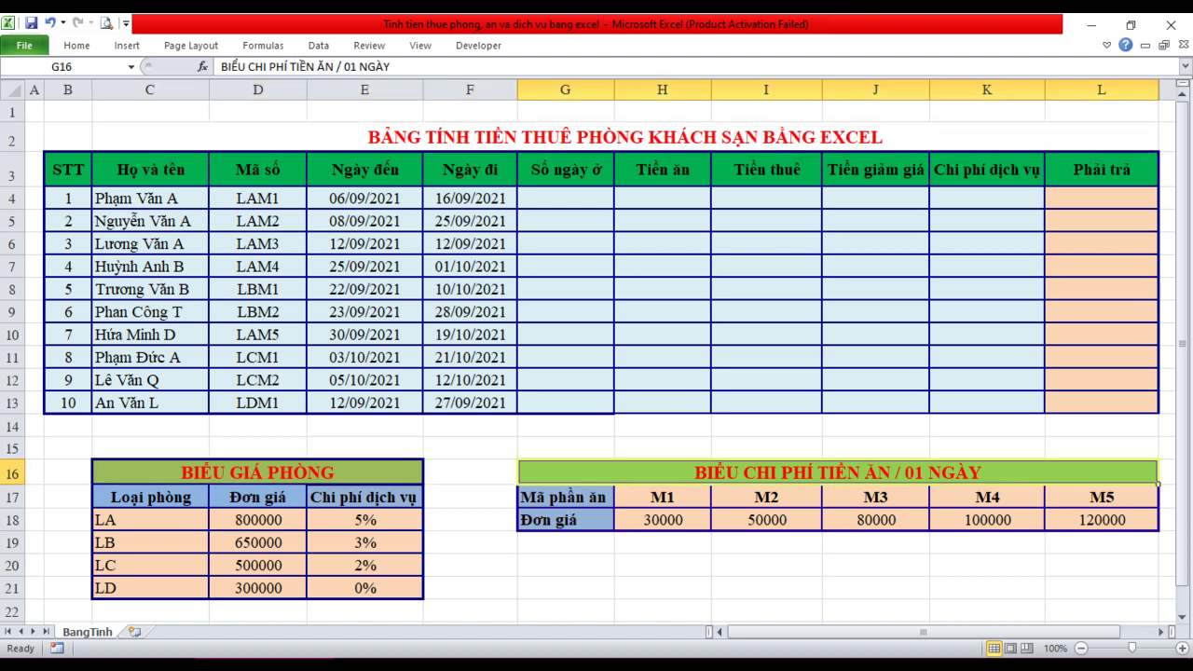
click(470, 471)
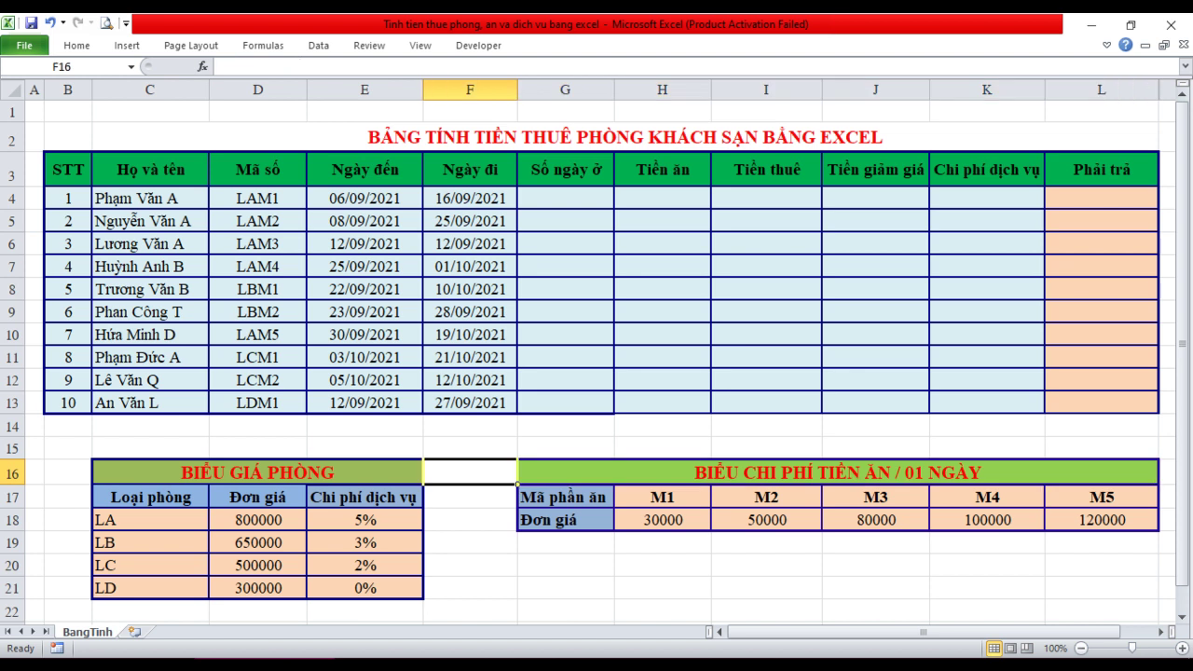
click(470, 564)
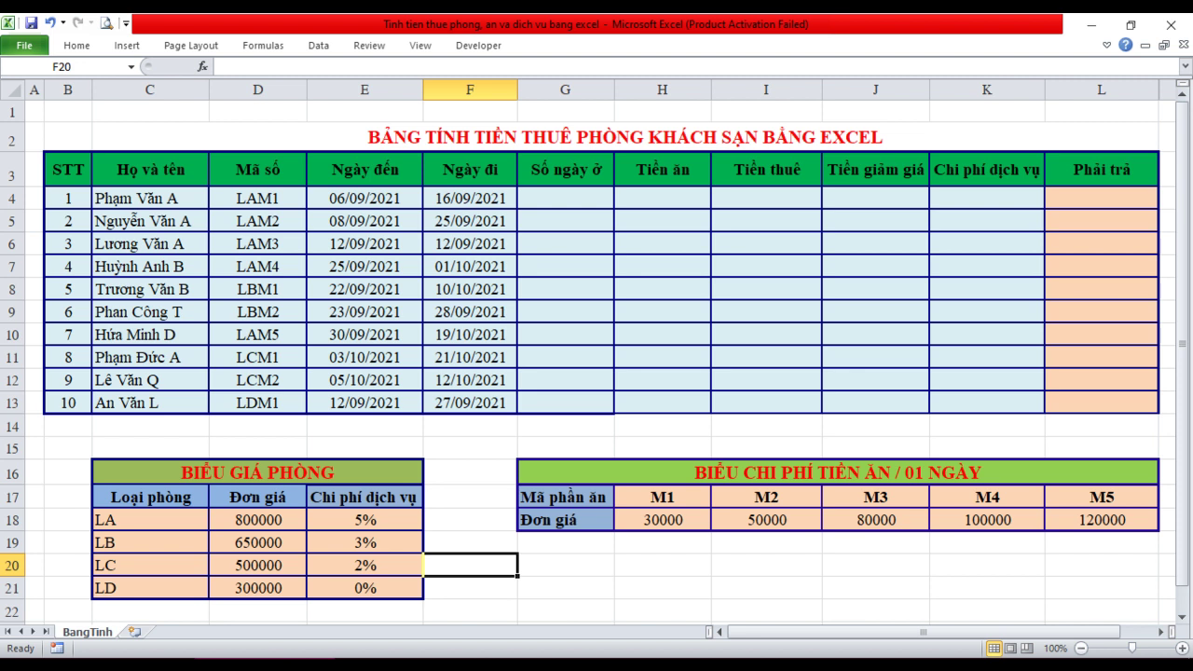
click(470, 448)
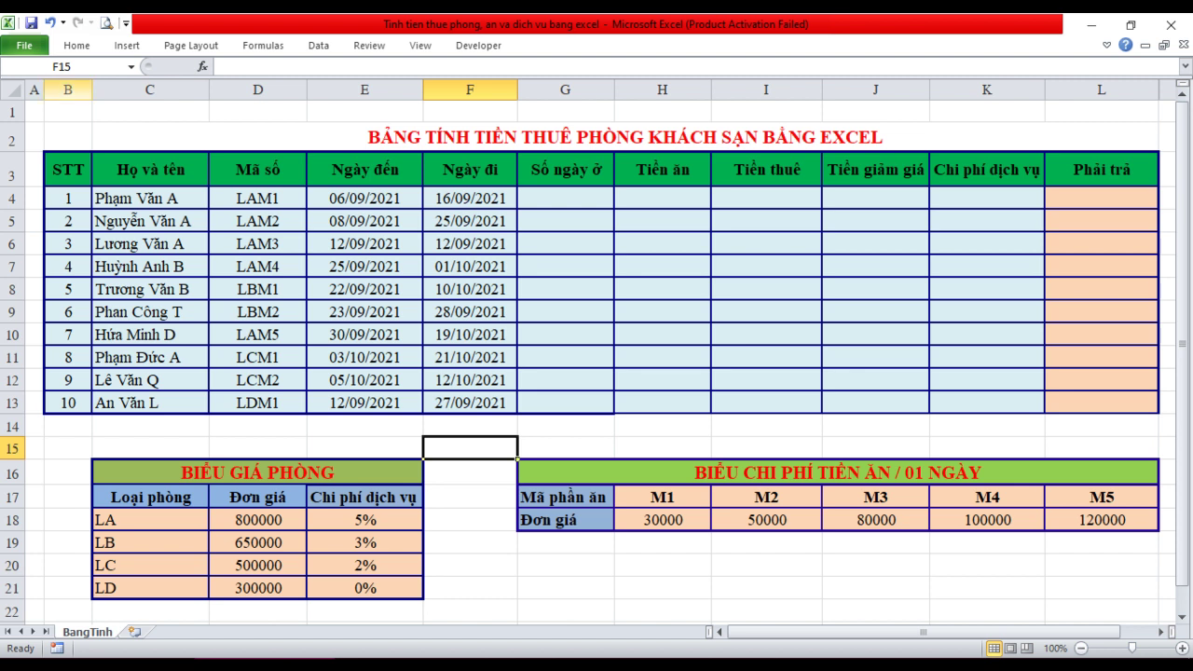
Review the guest data columns B through F: row numbers, names, room codes and dates
click(68, 90)
click(150, 90)
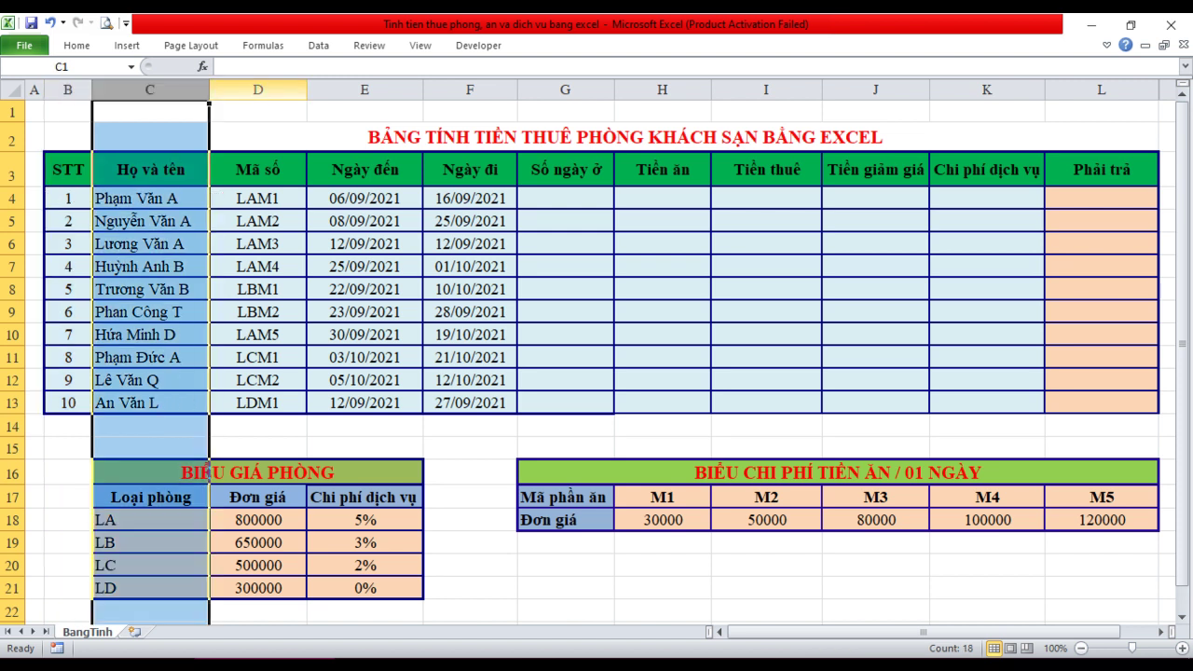
click(257, 90)
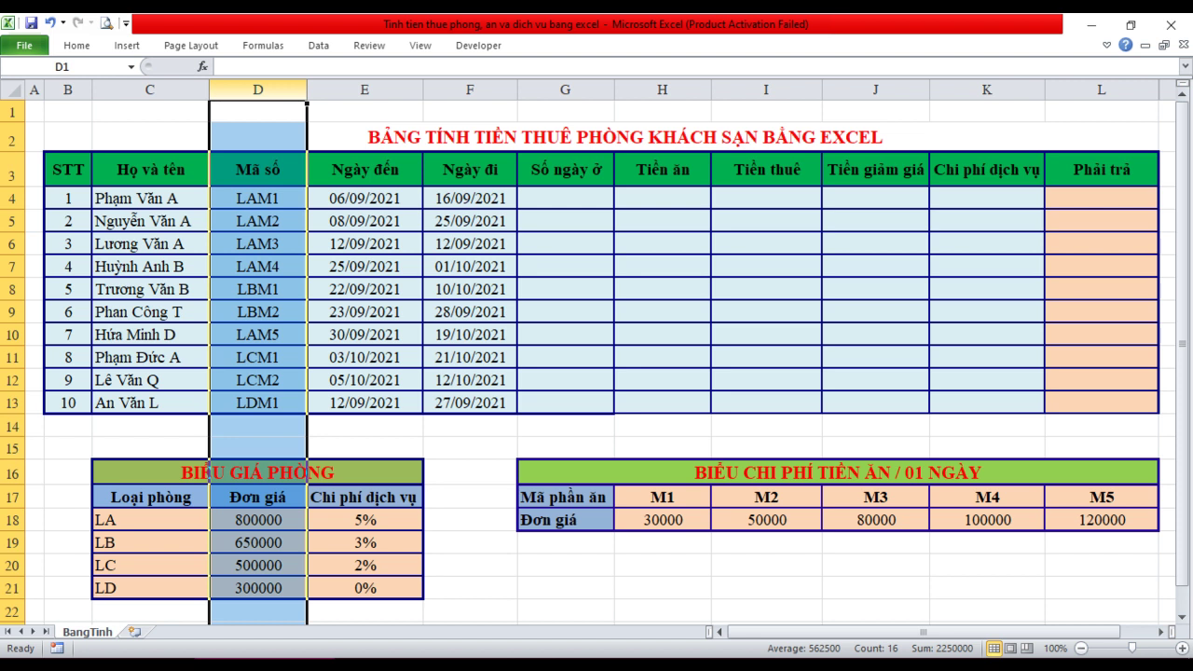
click(364, 90)
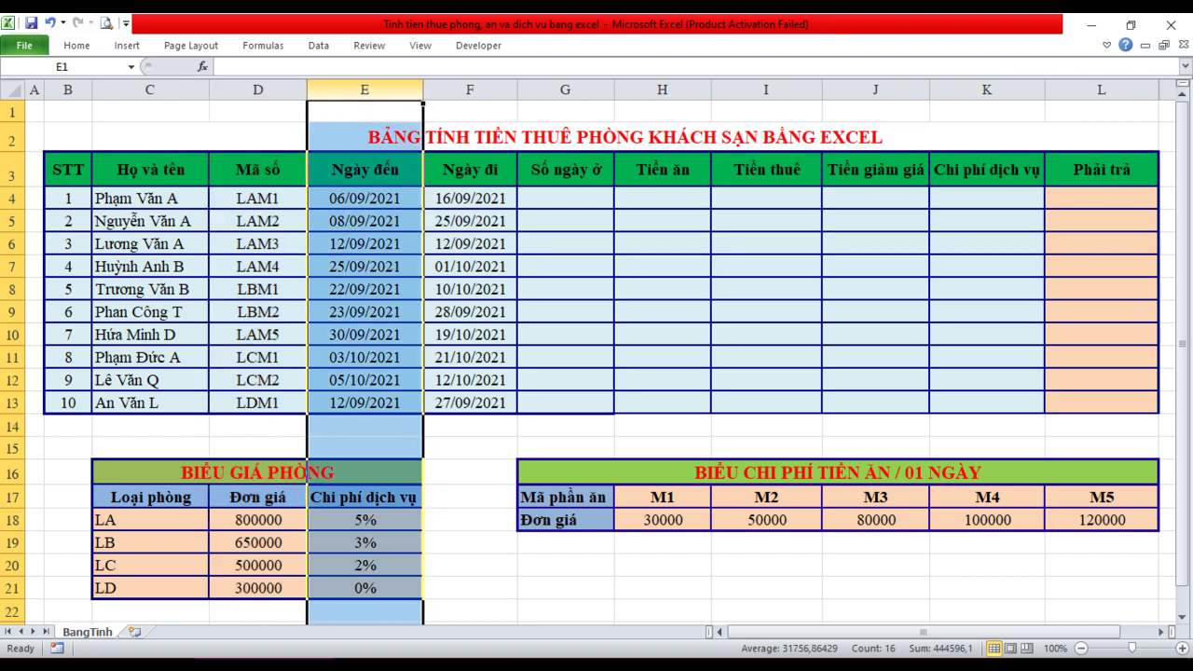
click(470, 89)
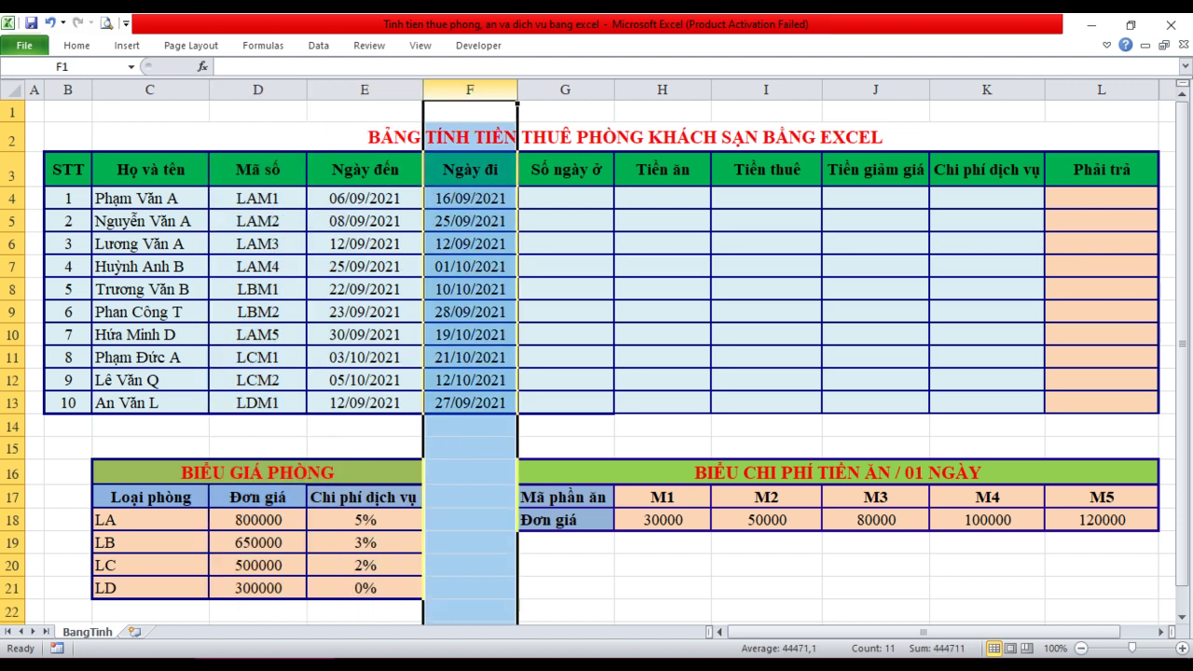
click(565, 425)
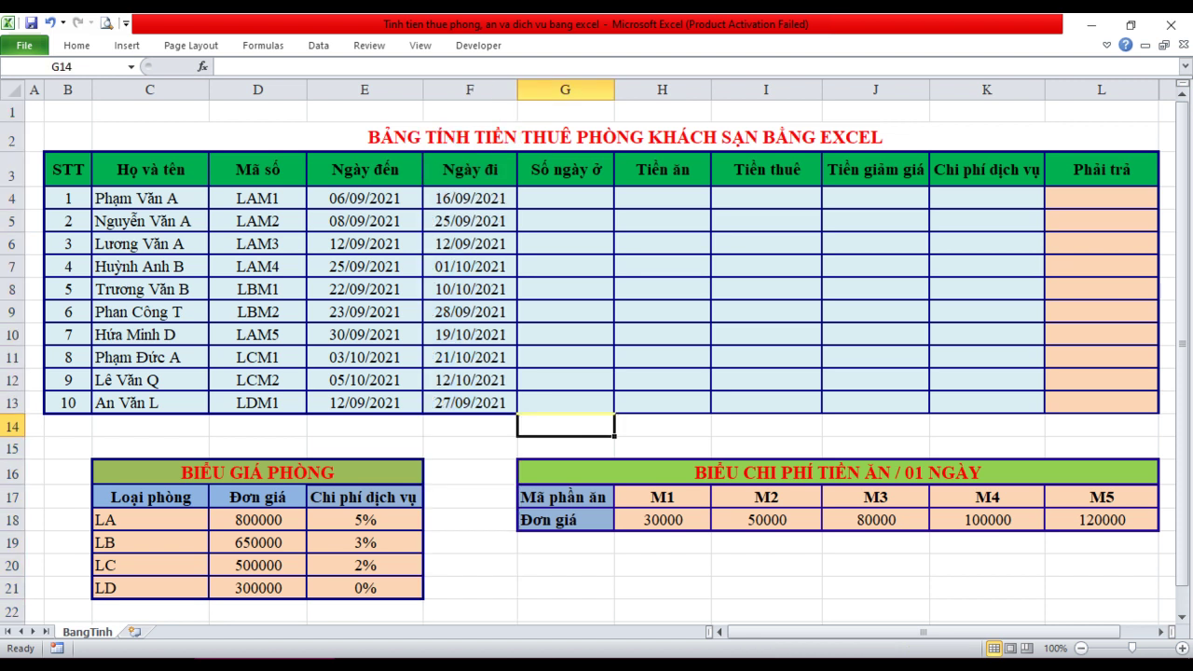
Examine room code LAM1 in D4, marking its LA room-type and M1 meal parts without changes
mouse_move(364, 197)
mouse_down()
mouse_move(363, 380)
mouse_move(470, 402)
mouse_up()
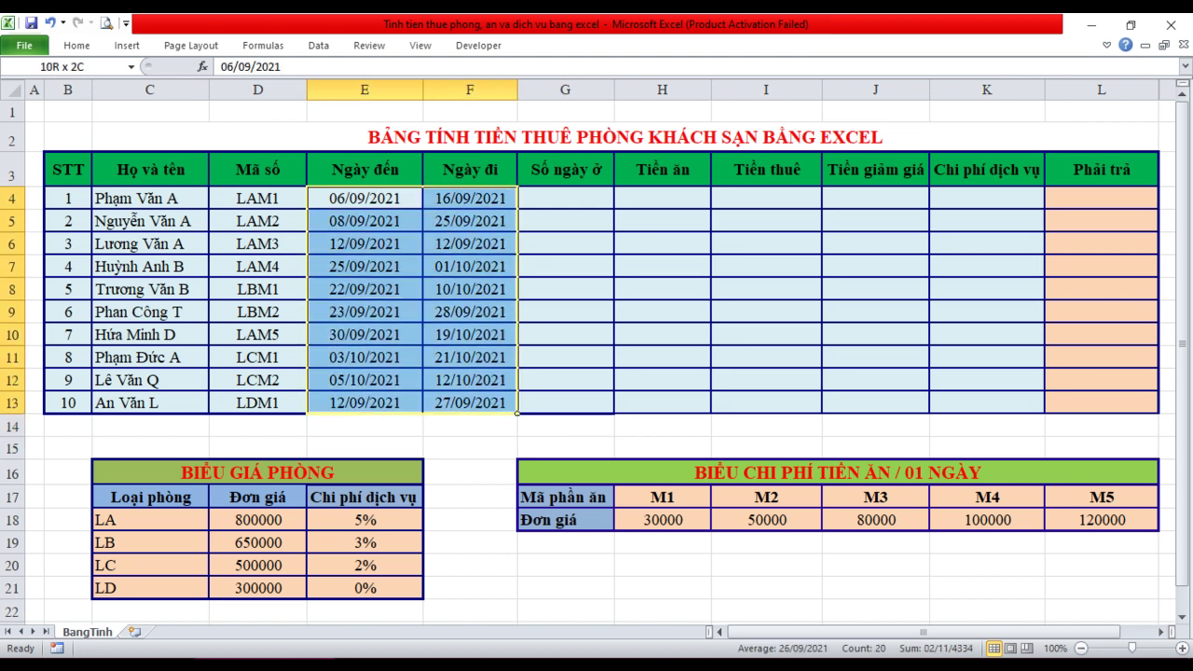
drag(258, 197, 258, 402)
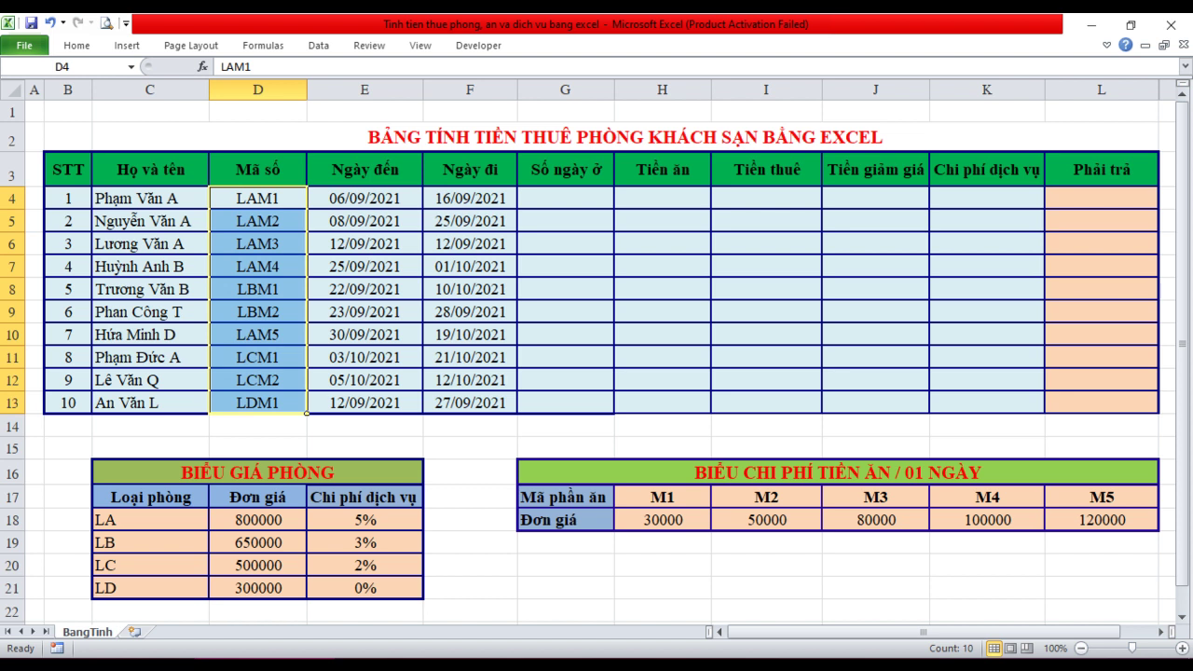
click(259, 197)
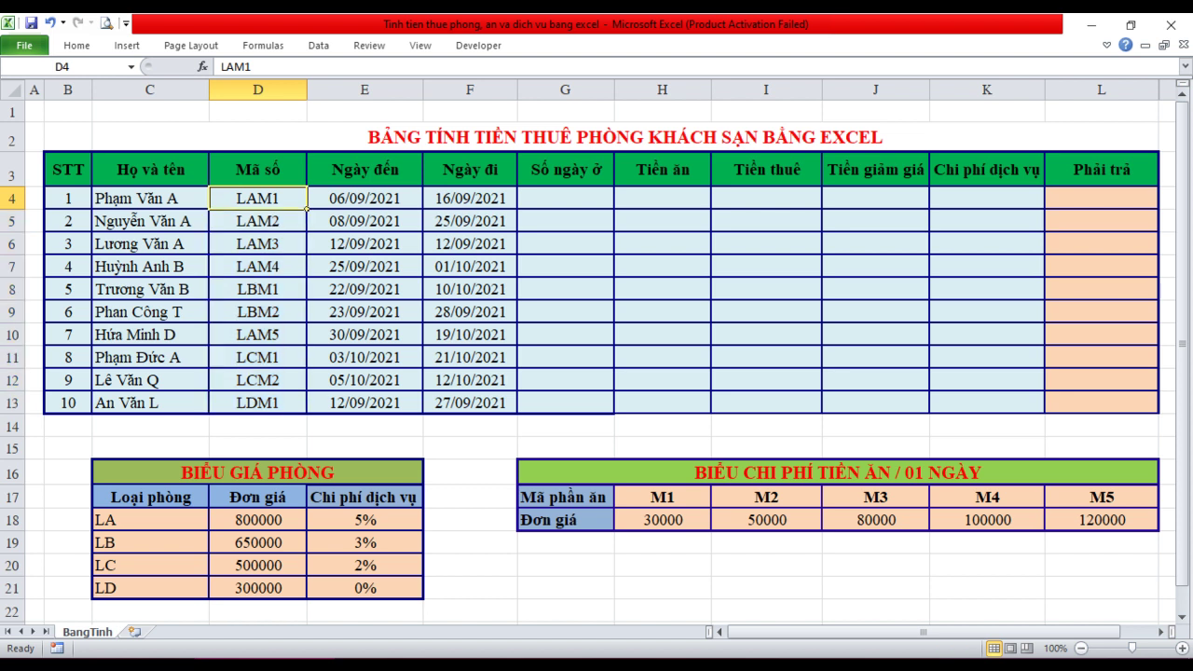
double_click(259, 198)
drag(258, 198, 213, 198)
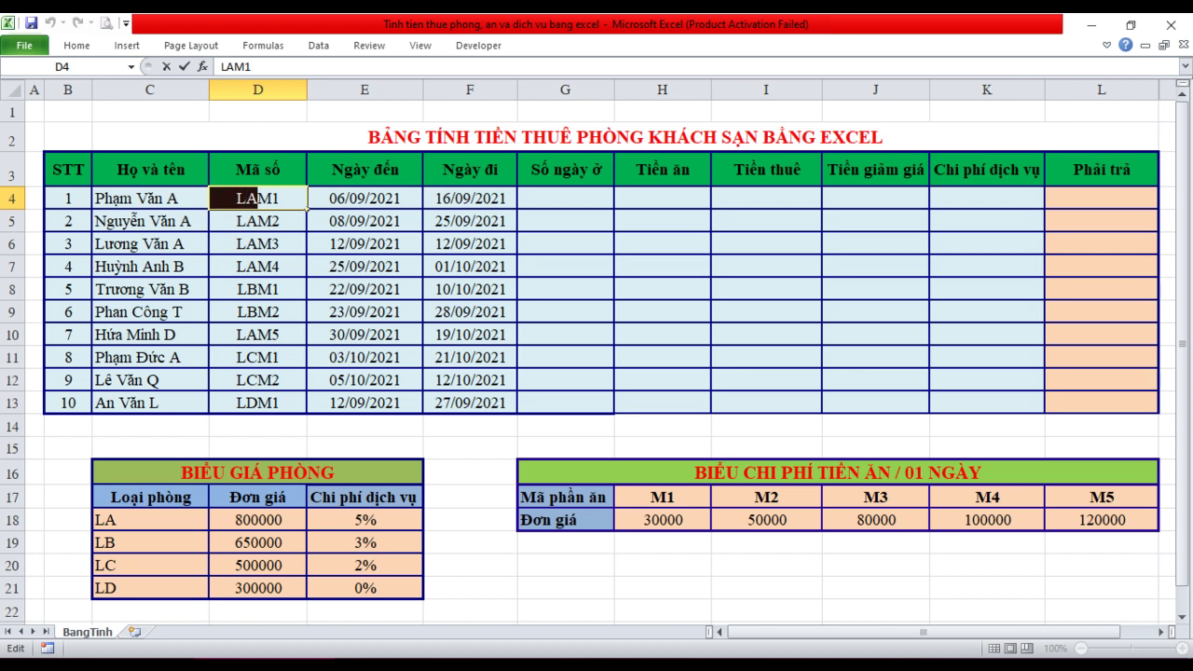
click(272, 198)
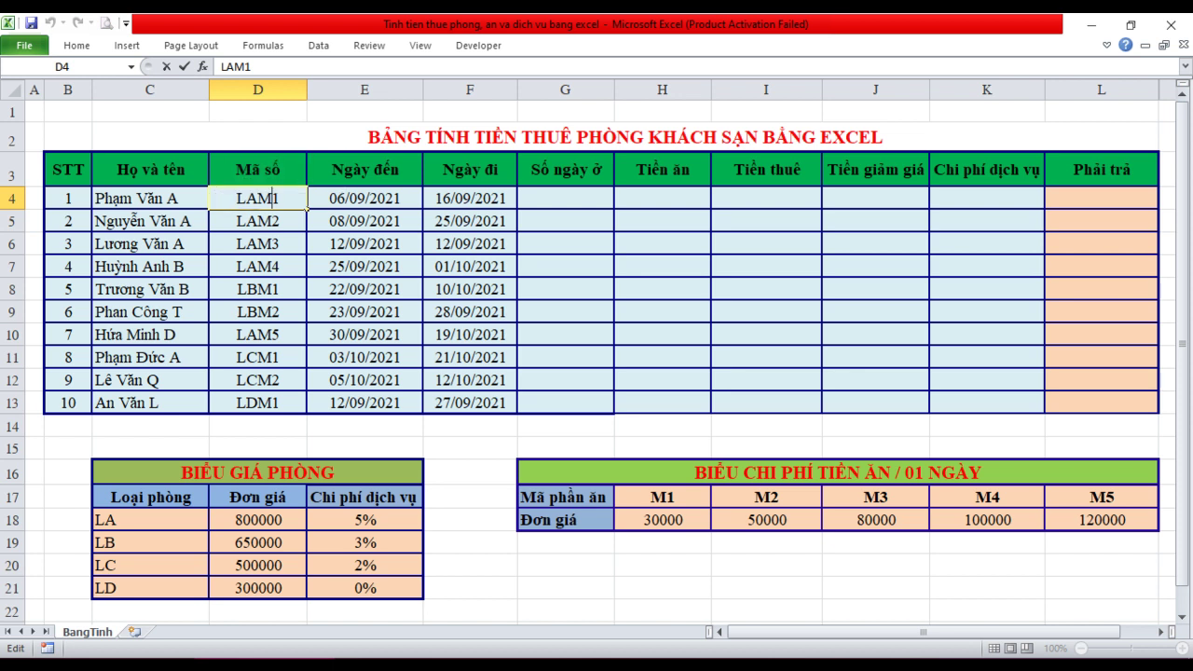
drag(258, 198, 279, 198)
click(469, 448)
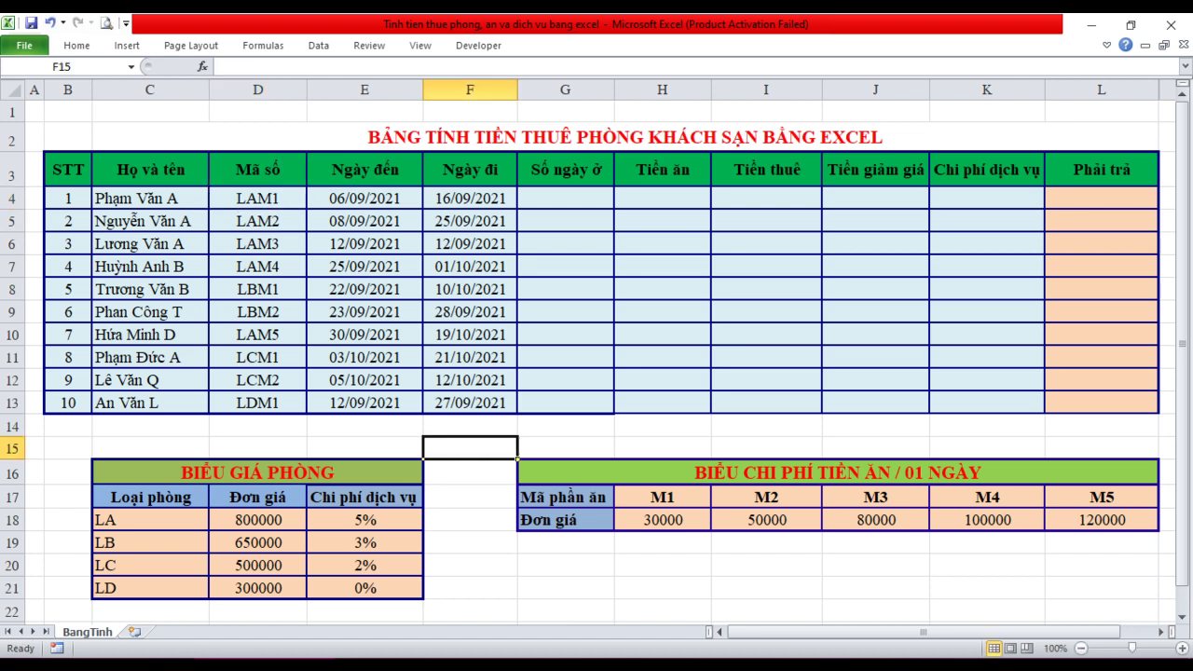
Check the arrival and departure dates' Format Cells locale setting, leaving it unchanged
drag(364, 197, 470, 402)
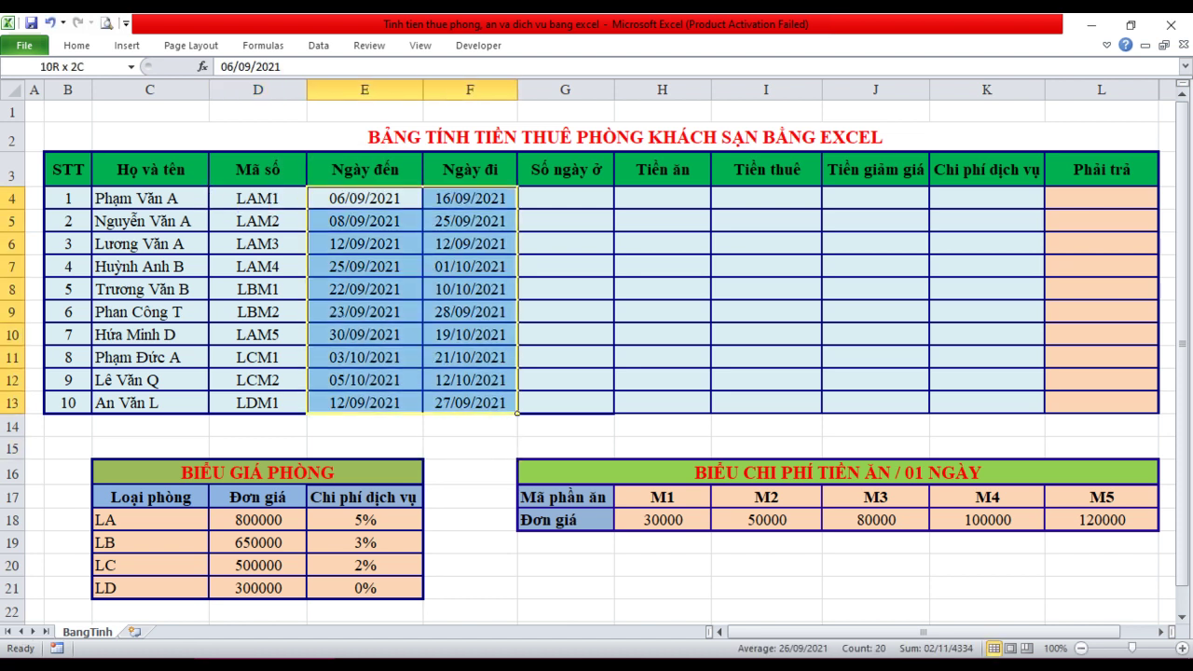
right_click(460, 323)
click(522, 572)
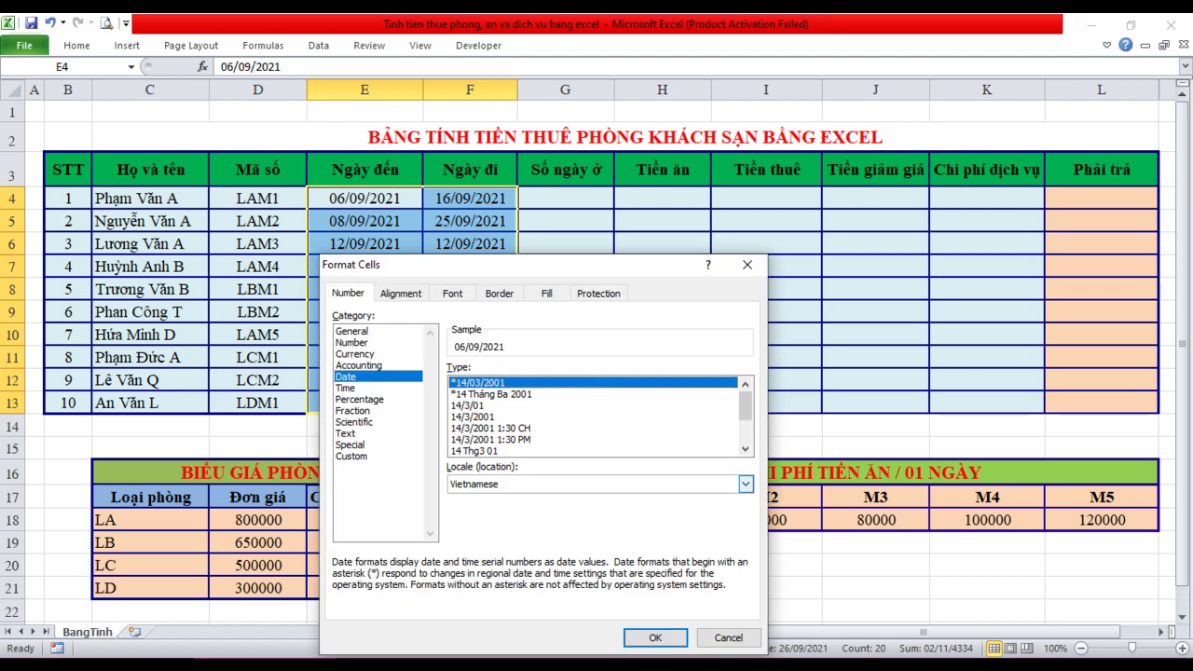
click(746, 484)
click(746, 484)
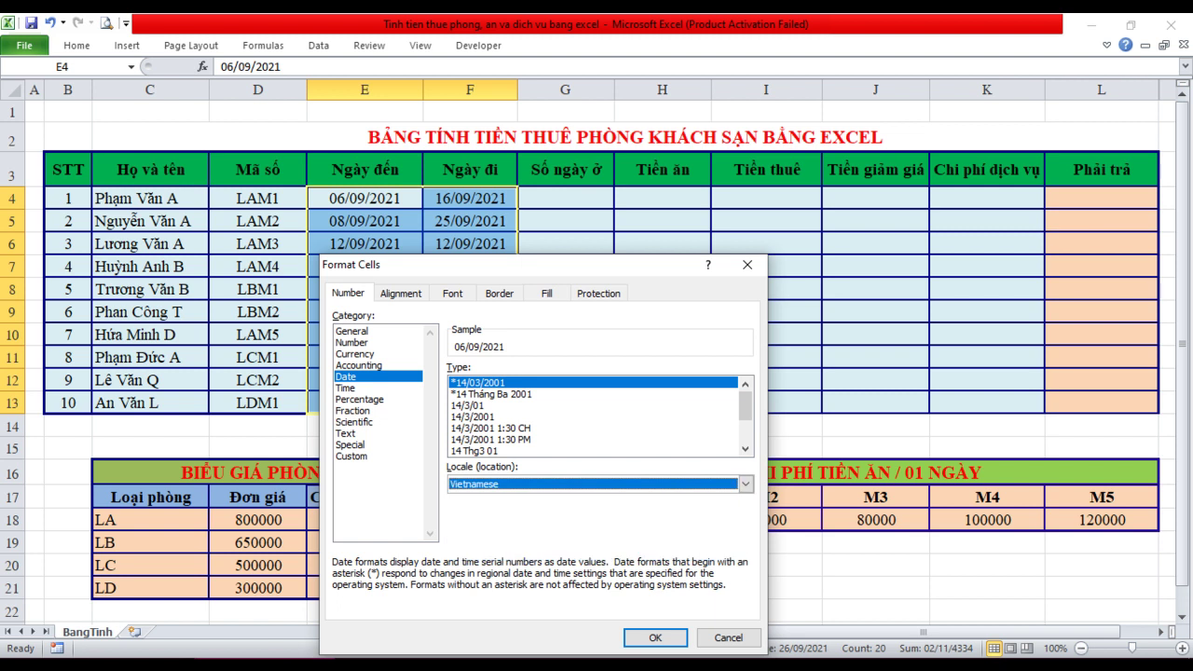
key(Return)
click(470, 472)
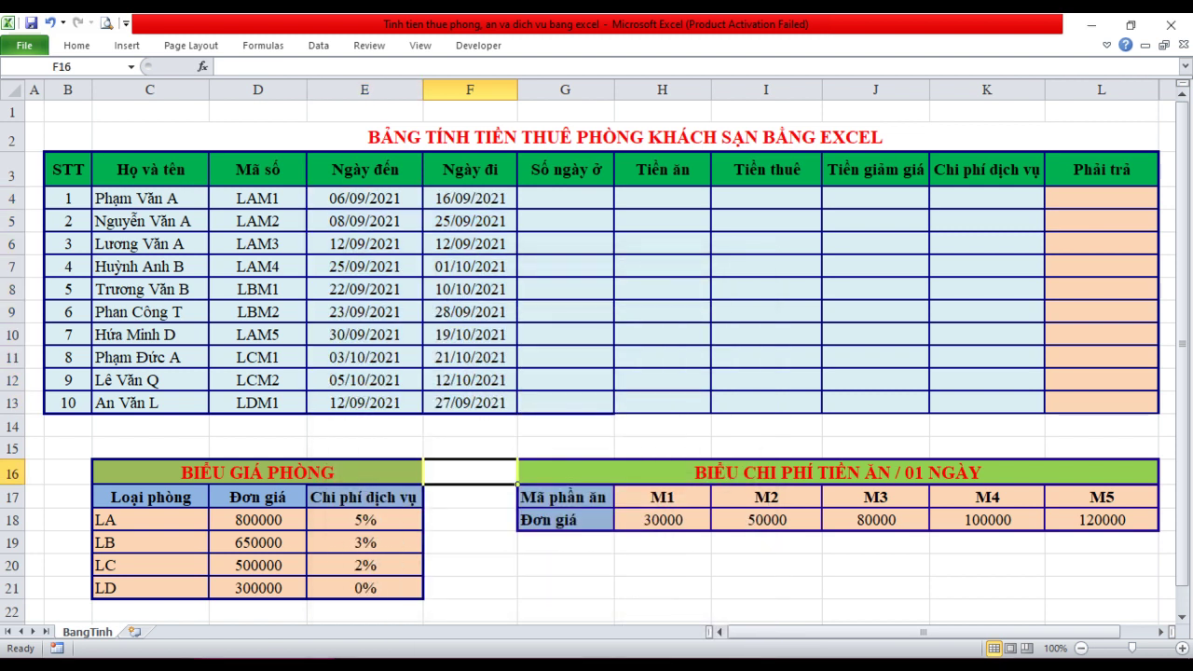
Review the empty calculation columns G through L, then show the Formulas tab
click(875, 89)
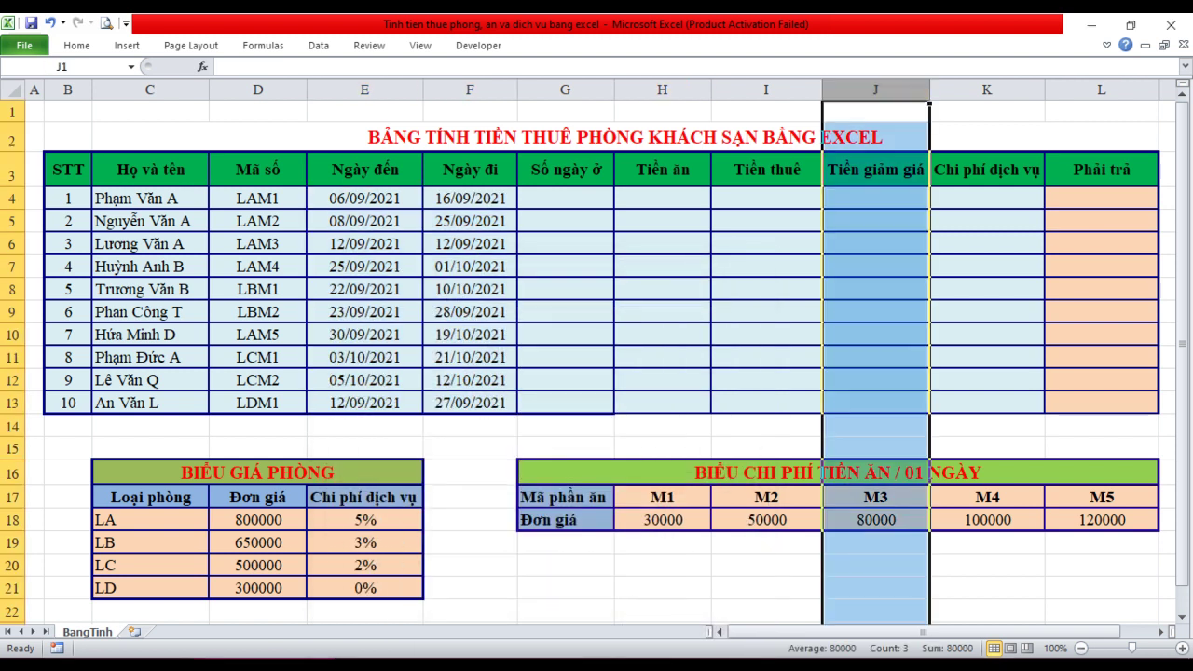
click(986, 89)
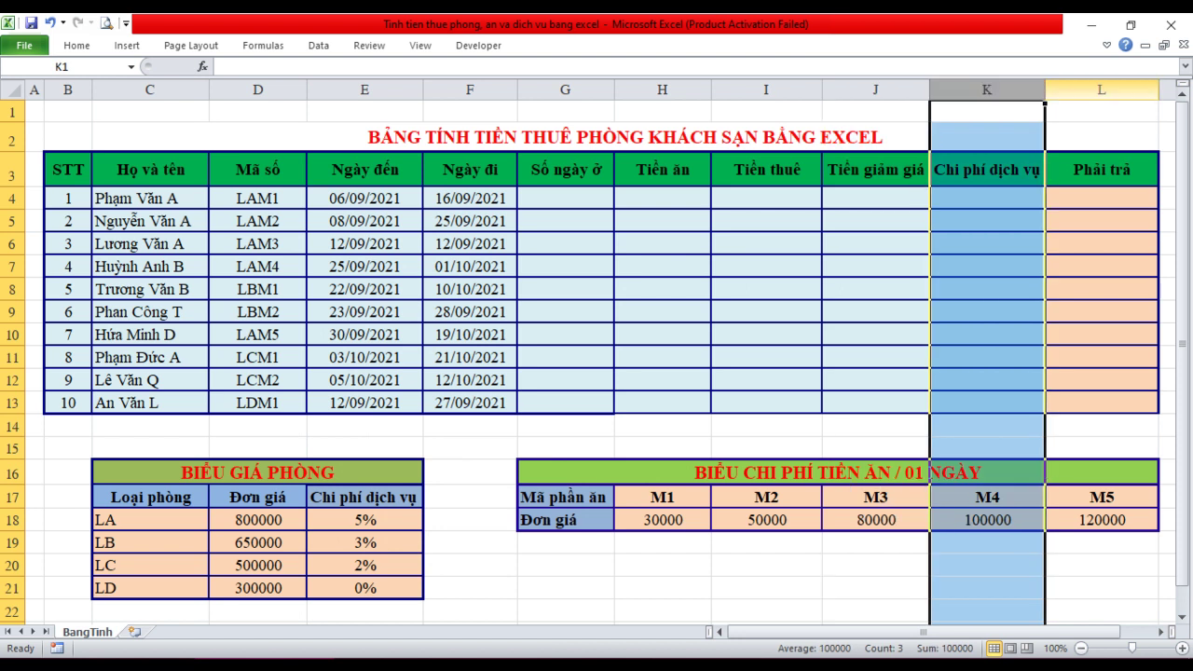
click(1100, 89)
click(565, 90)
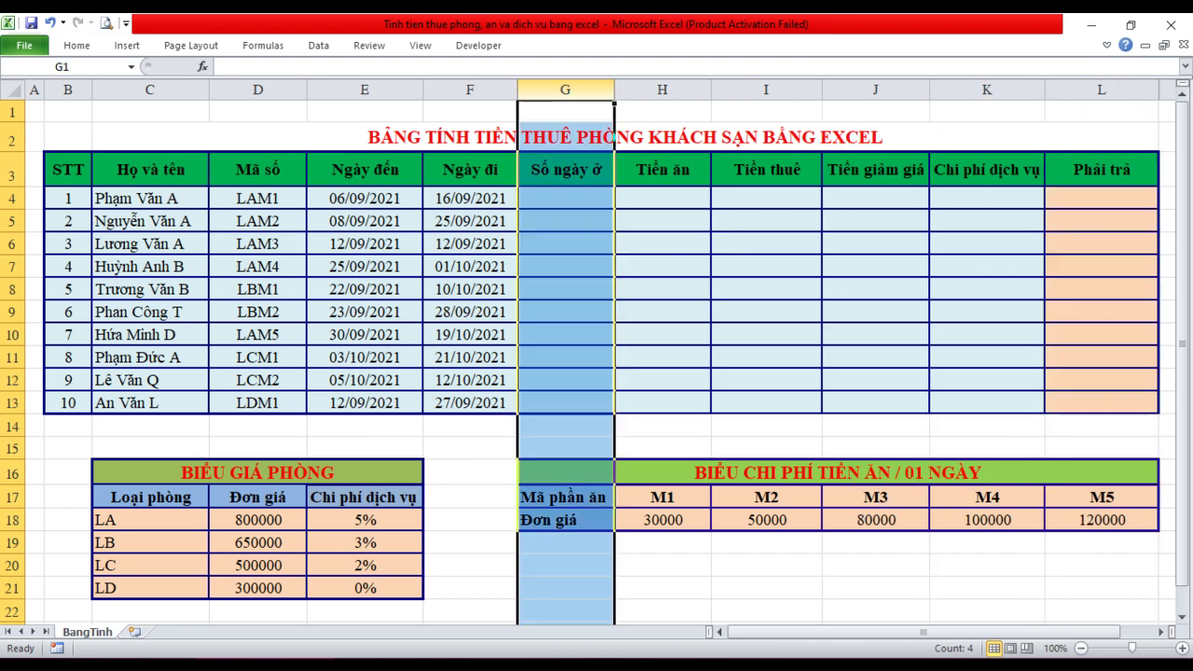
click(662, 90)
click(767, 89)
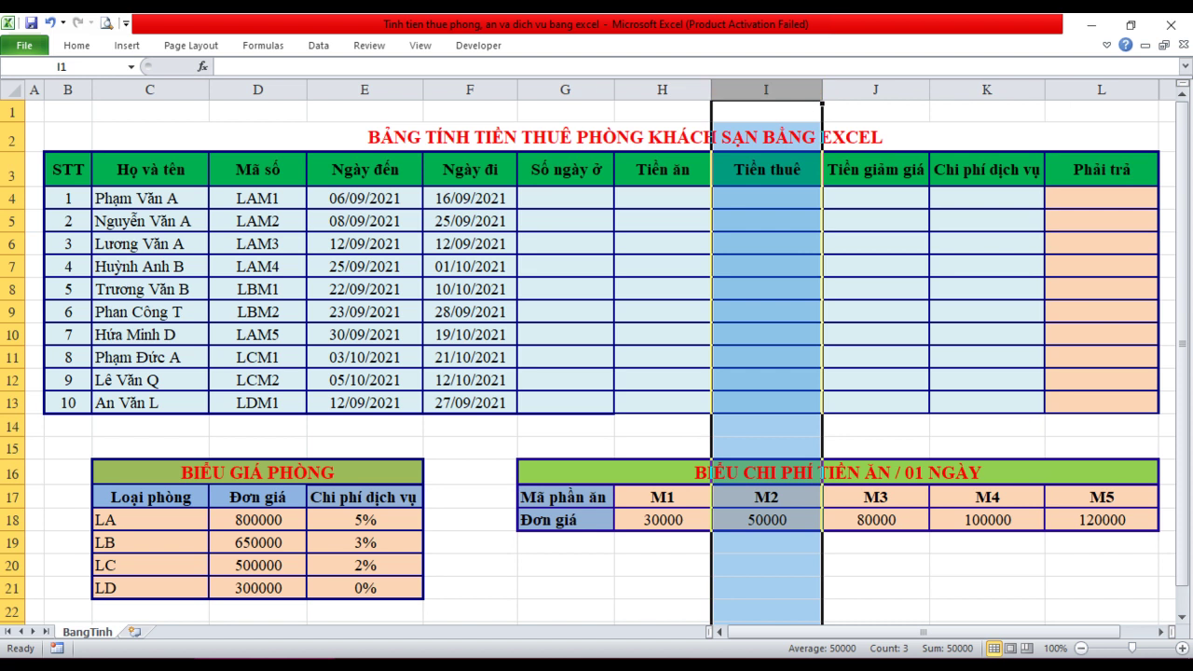
click(470, 447)
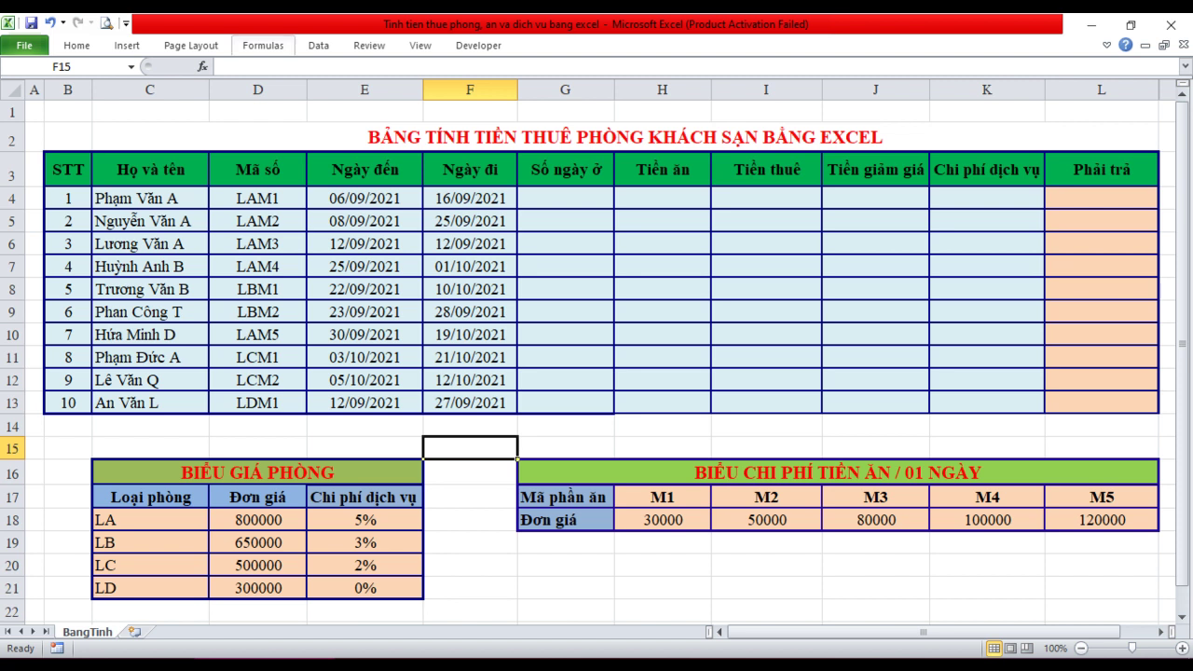
click(263, 45)
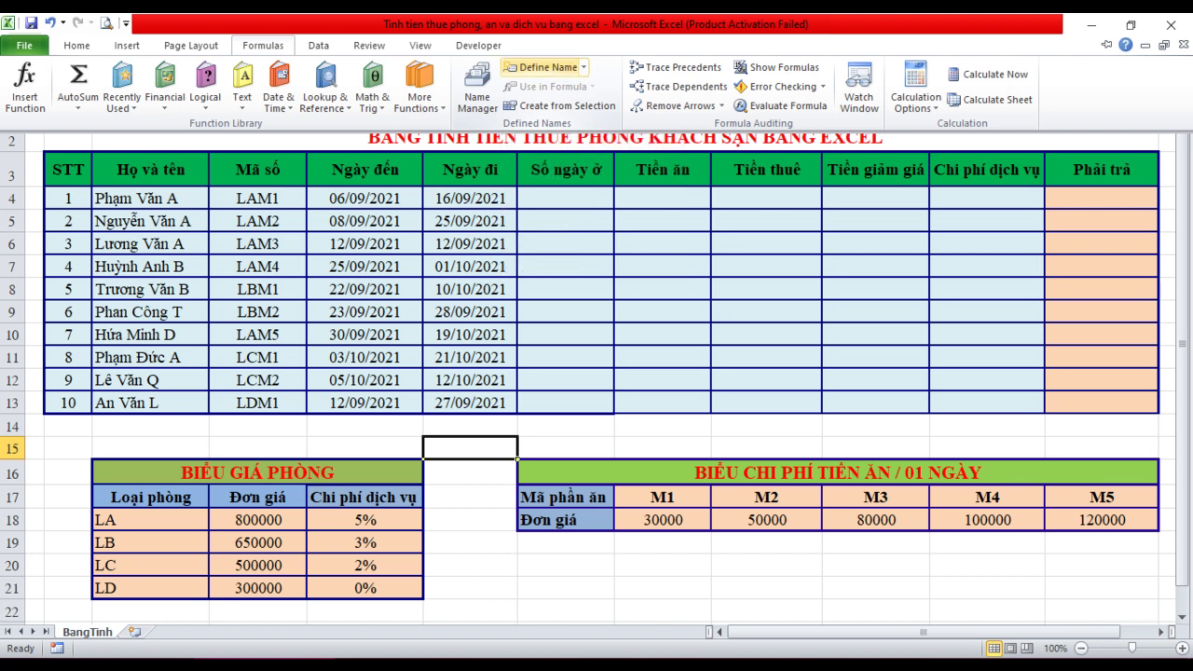
Create the Workbook-scope name giaphong referring to the room price table BangTinh!$C$18:$E$21
click(548, 67)
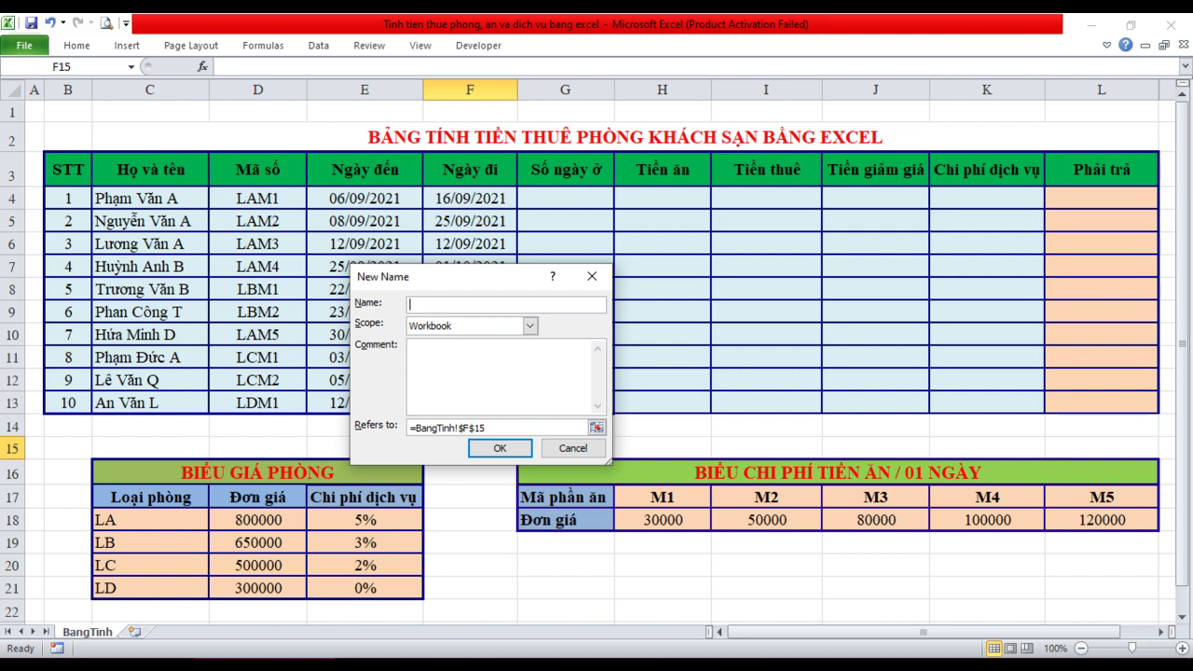
text(giaphong)
click(529, 325)
click(464, 341)
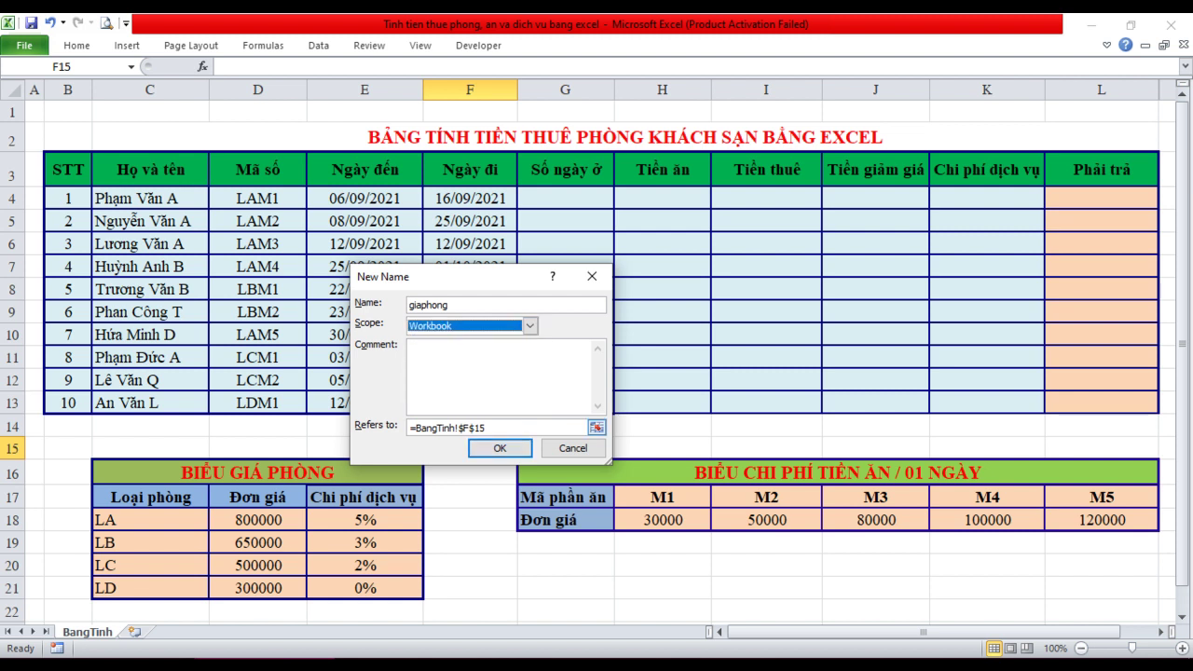
click(540, 427)
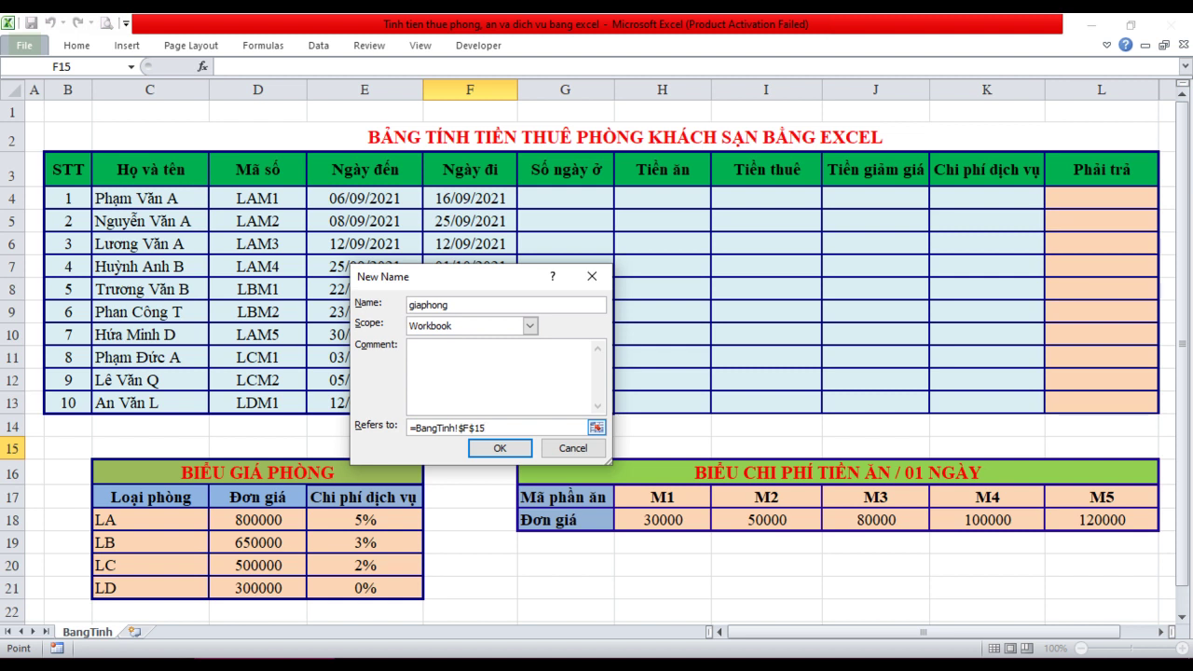
click(597, 427)
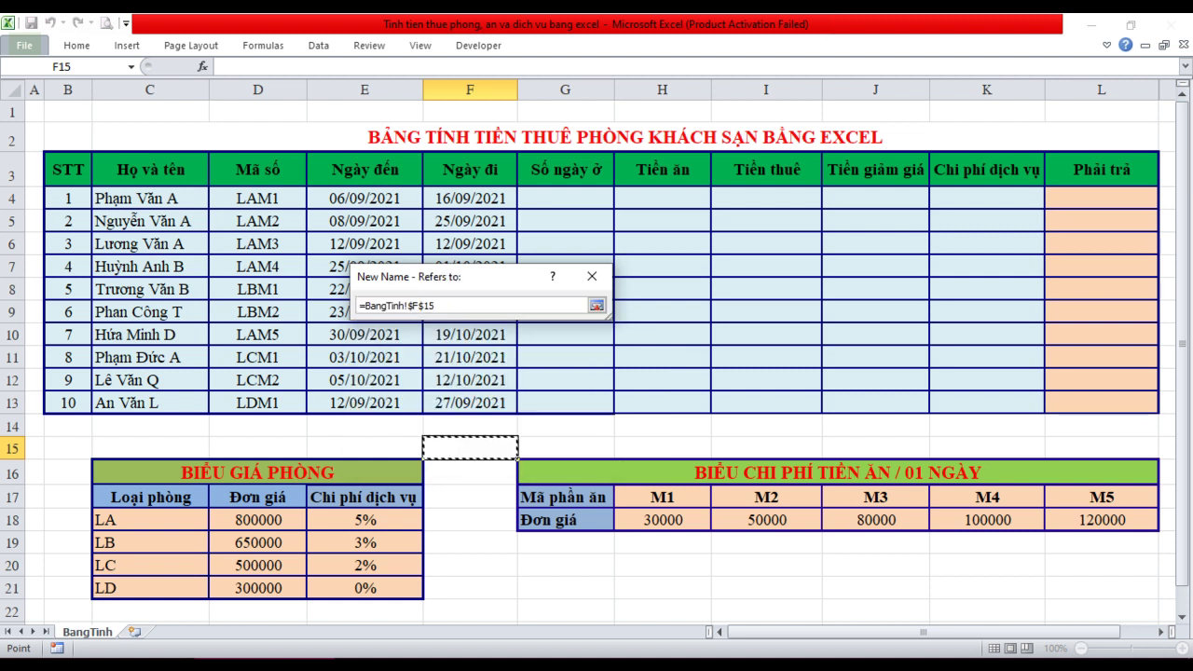
mouse_move(140, 520)
mouse_down()
mouse_move(207, 571)
mouse_move(421, 593)
mouse_up()
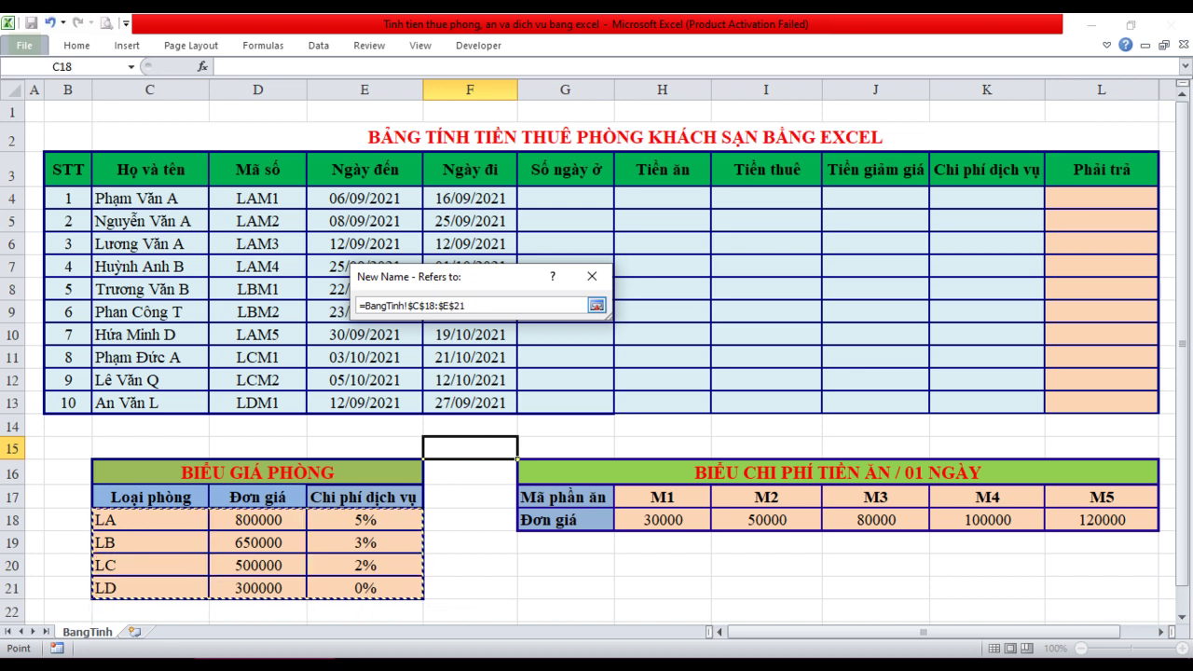
click(596, 306)
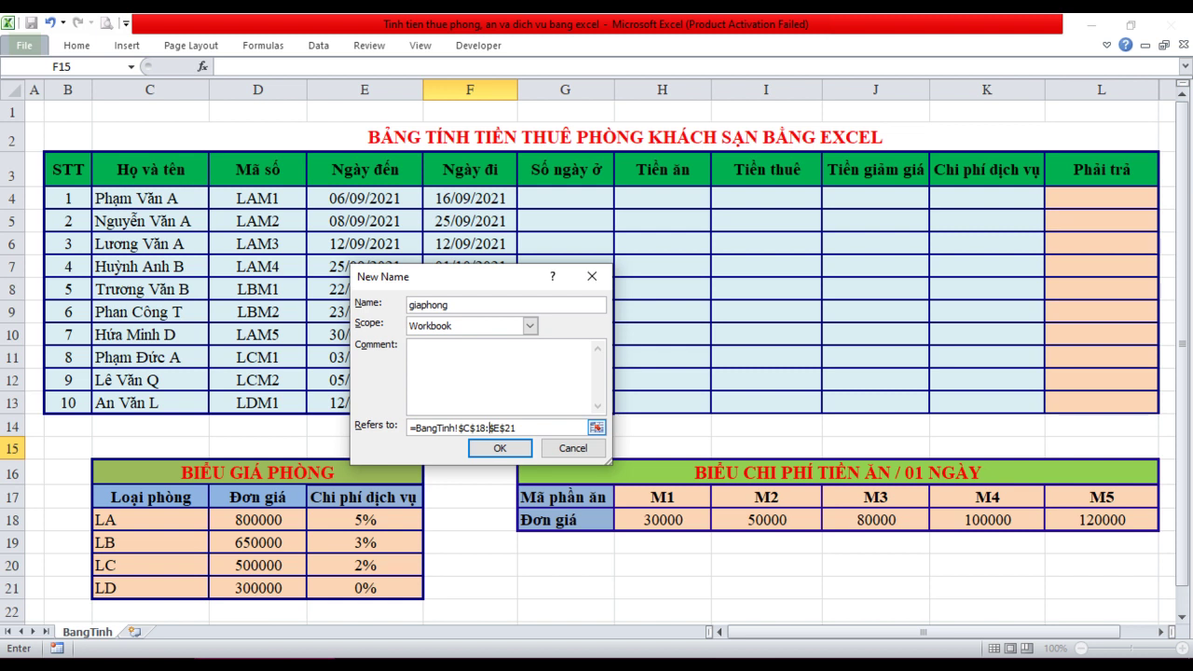
click(499, 448)
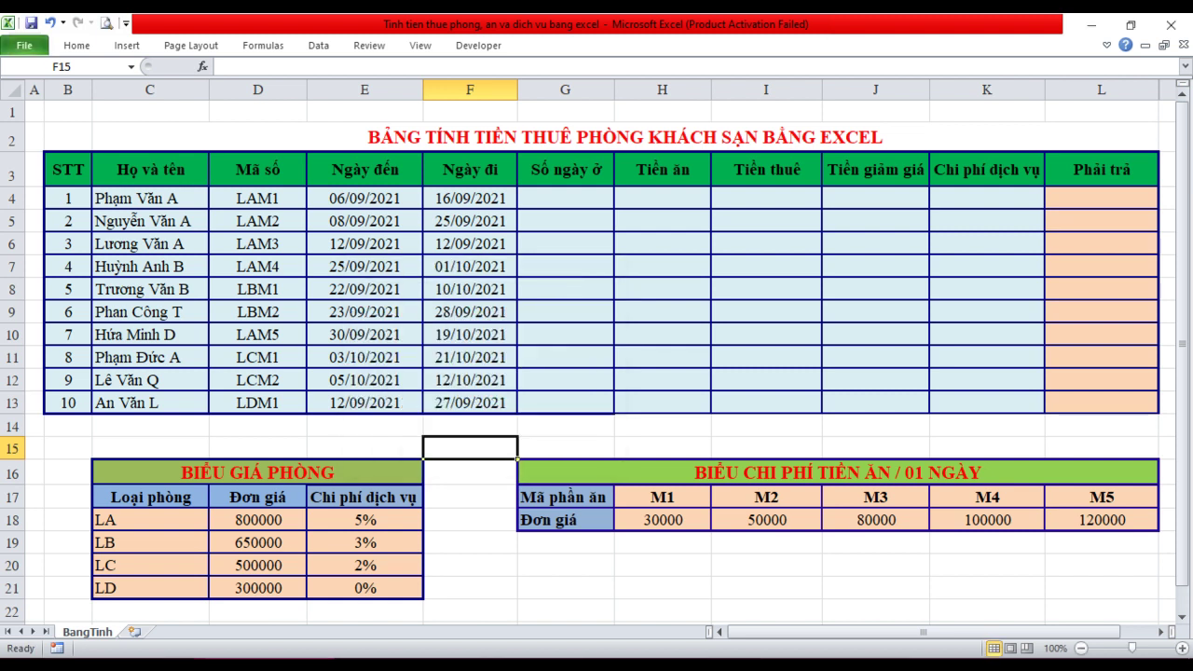
Start the Workbook-scope name giakhauphan, picking the meal cost table G17:L18 as its range
click(262, 45)
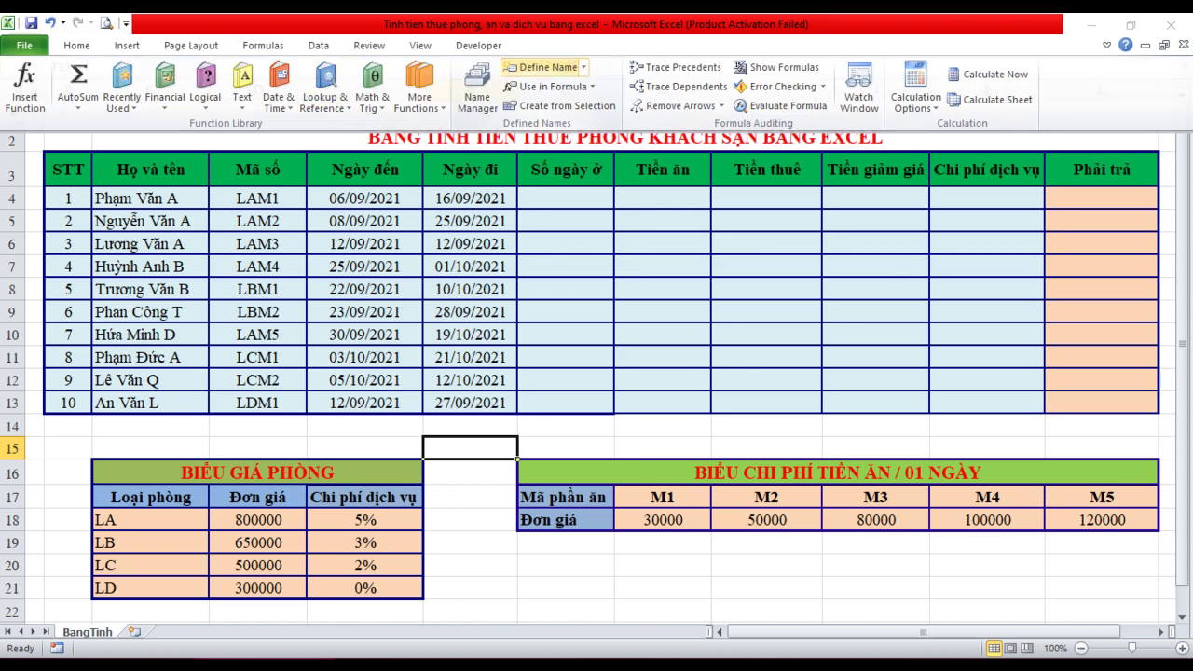
click(548, 67)
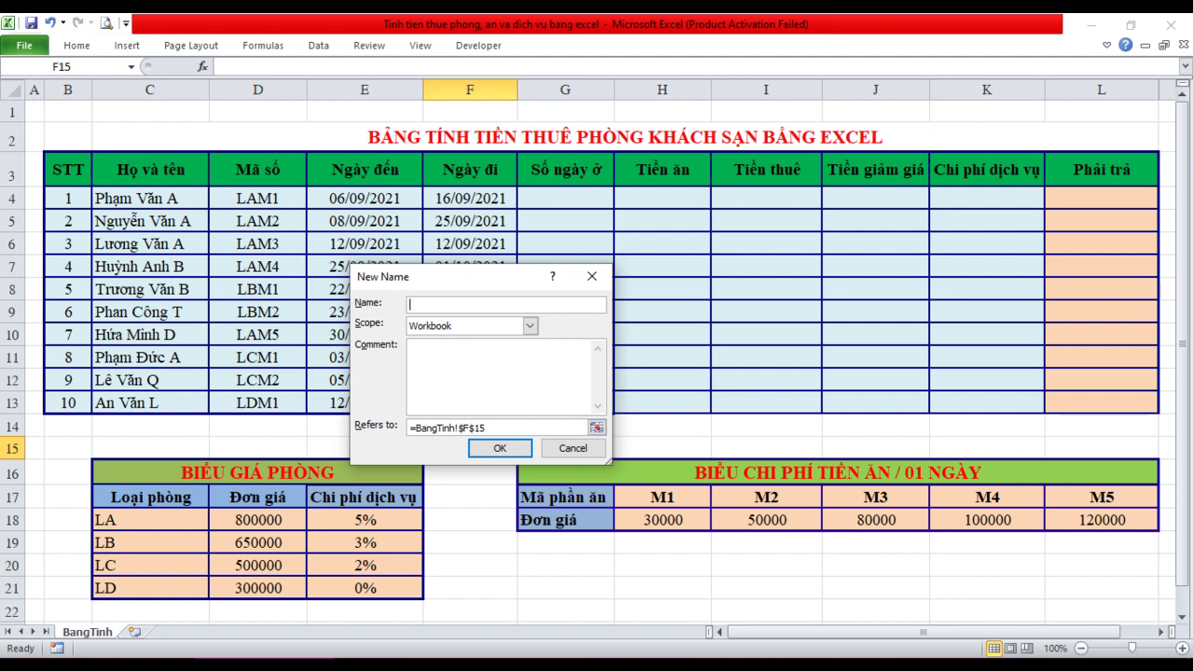
text(giakhauphan)
click(530, 326)
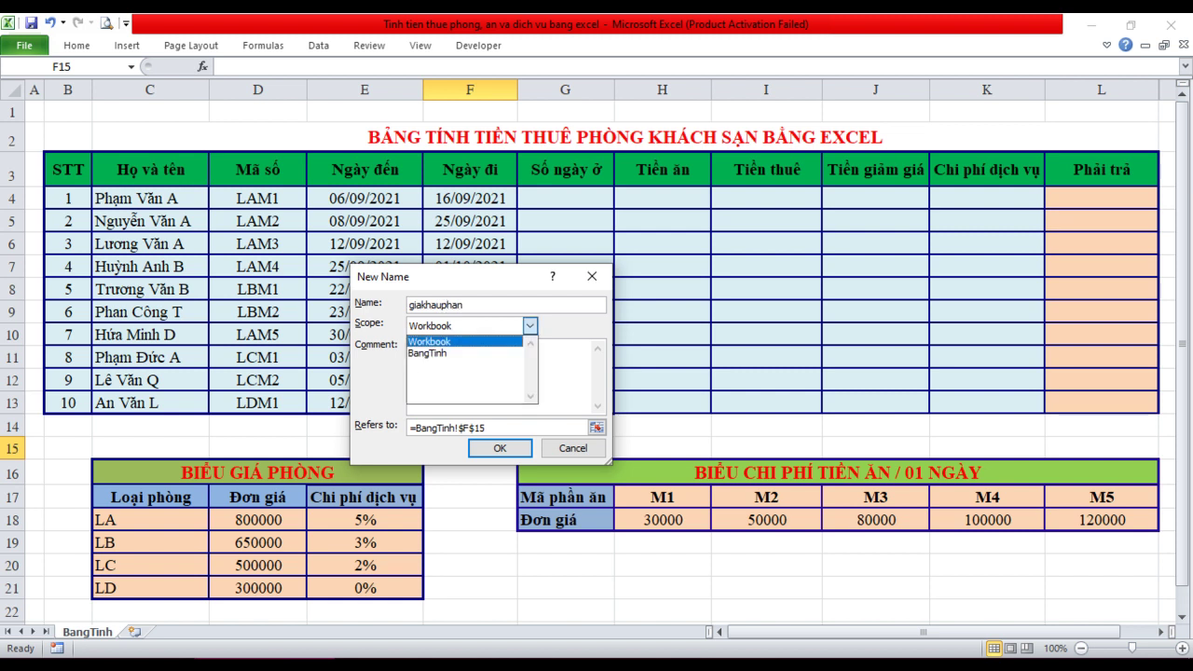
click(464, 341)
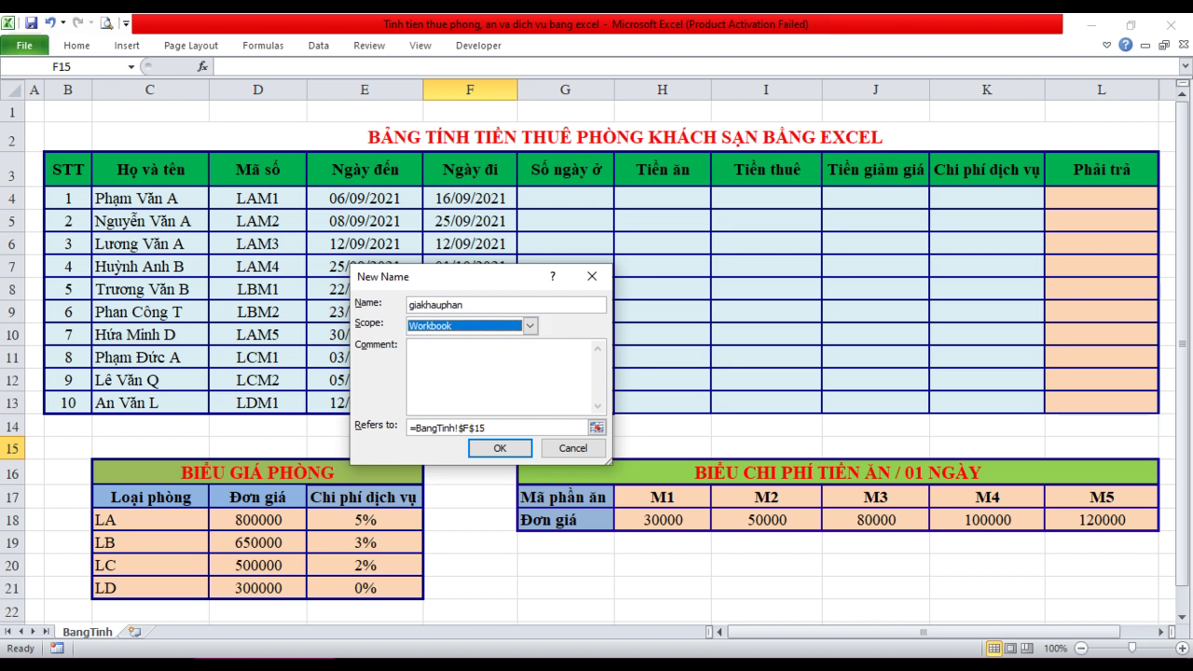
click(504, 427)
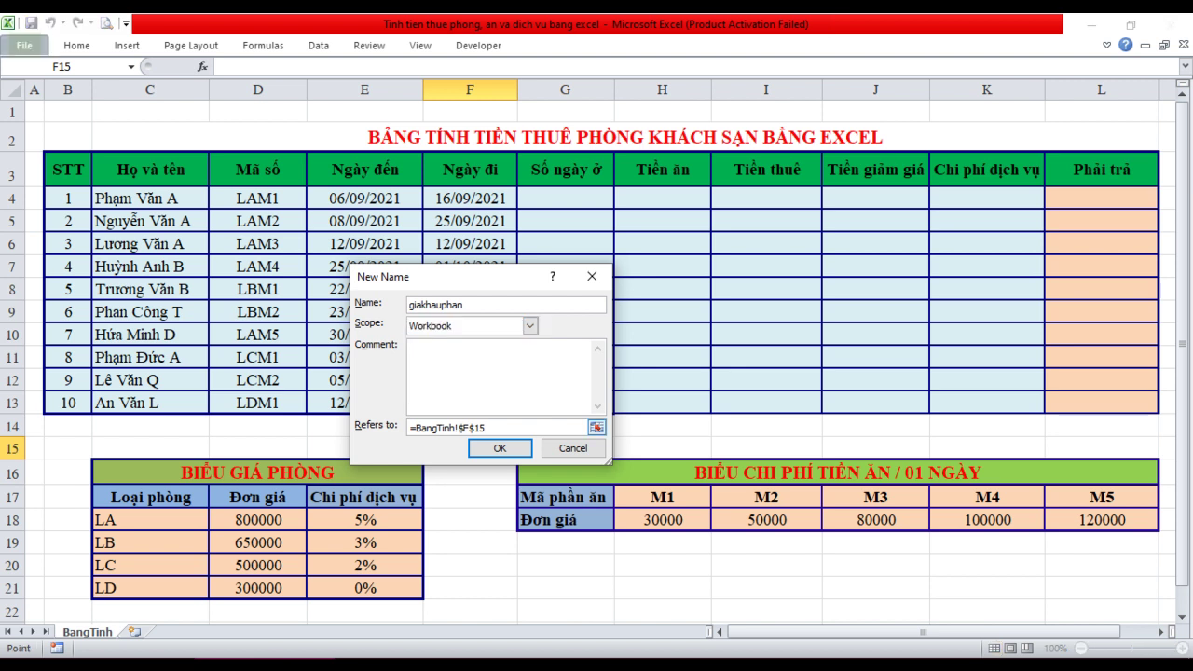
click(597, 427)
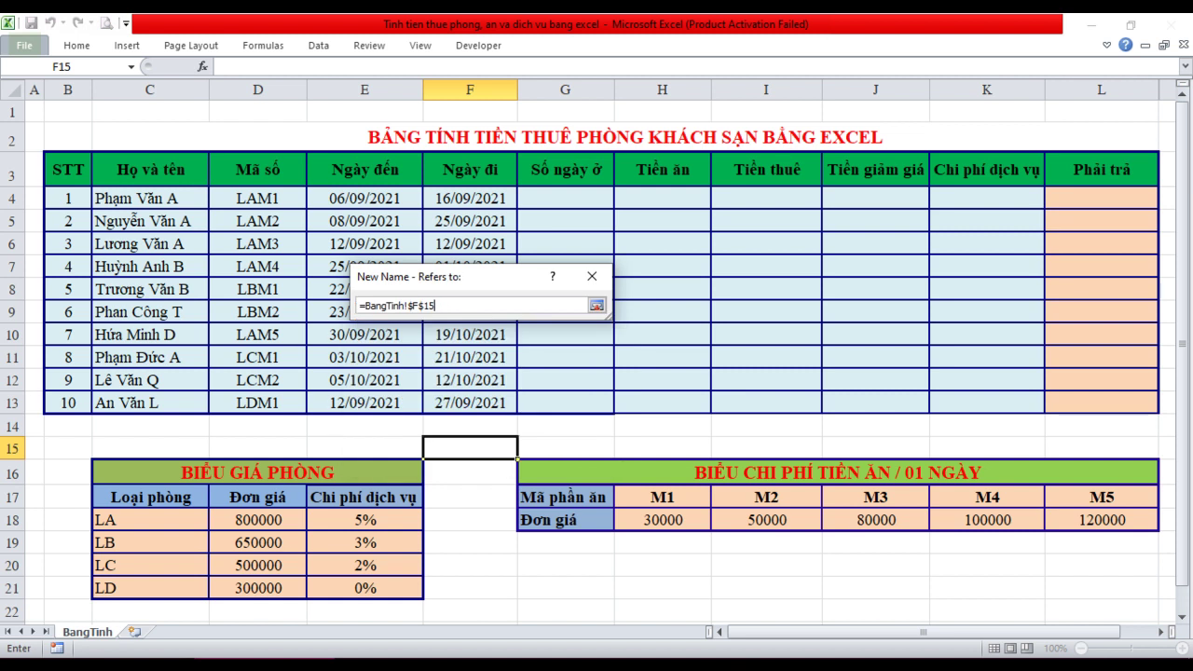
text(+BangTinh!$G$17:$L$18)
drag(565, 497, 1149, 524)
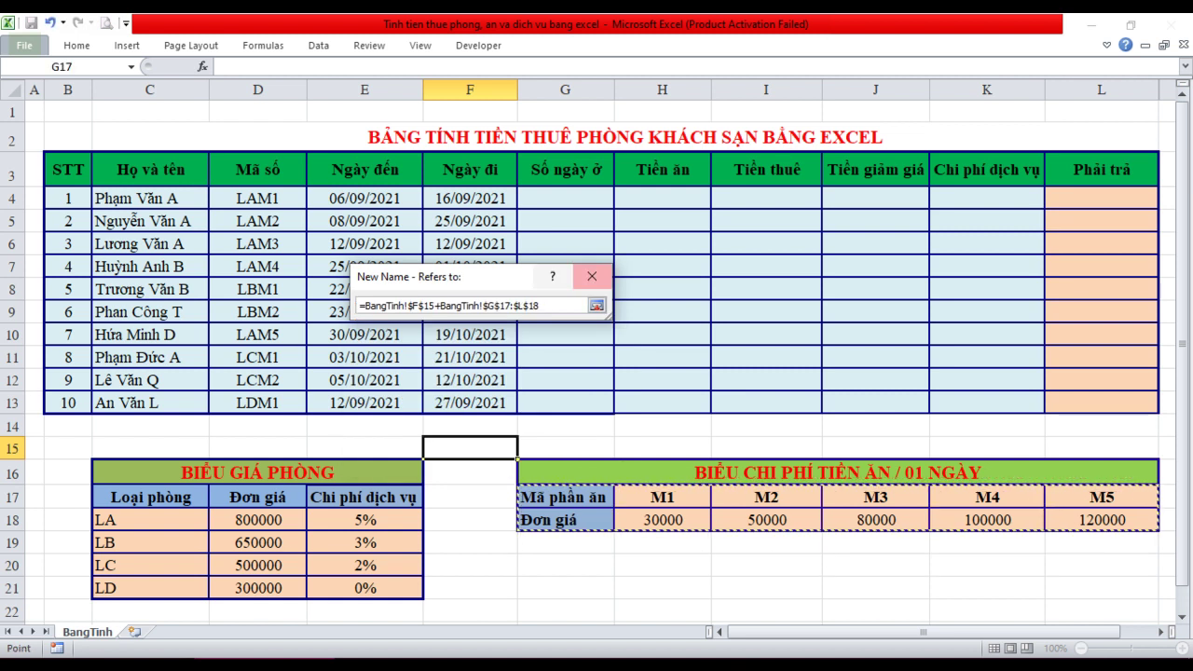
click(596, 304)
Delete the leftover $F$15 part from the reference and confirm giakhauphan
click(514, 428)
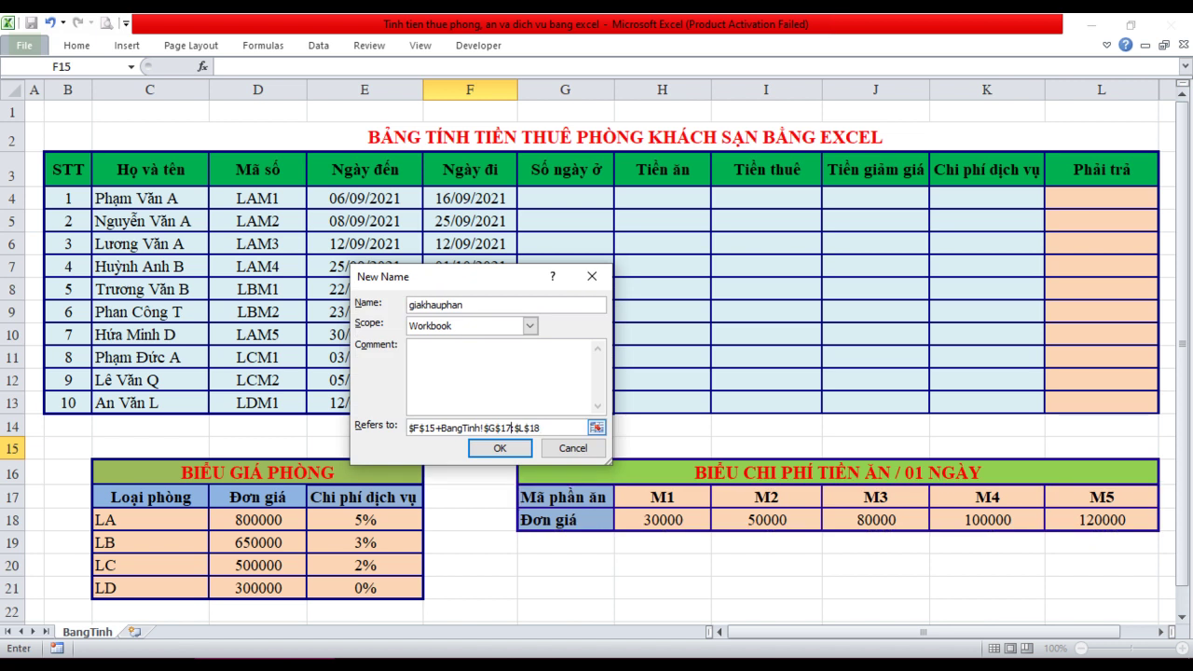
drag(440, 428, 416, 427)
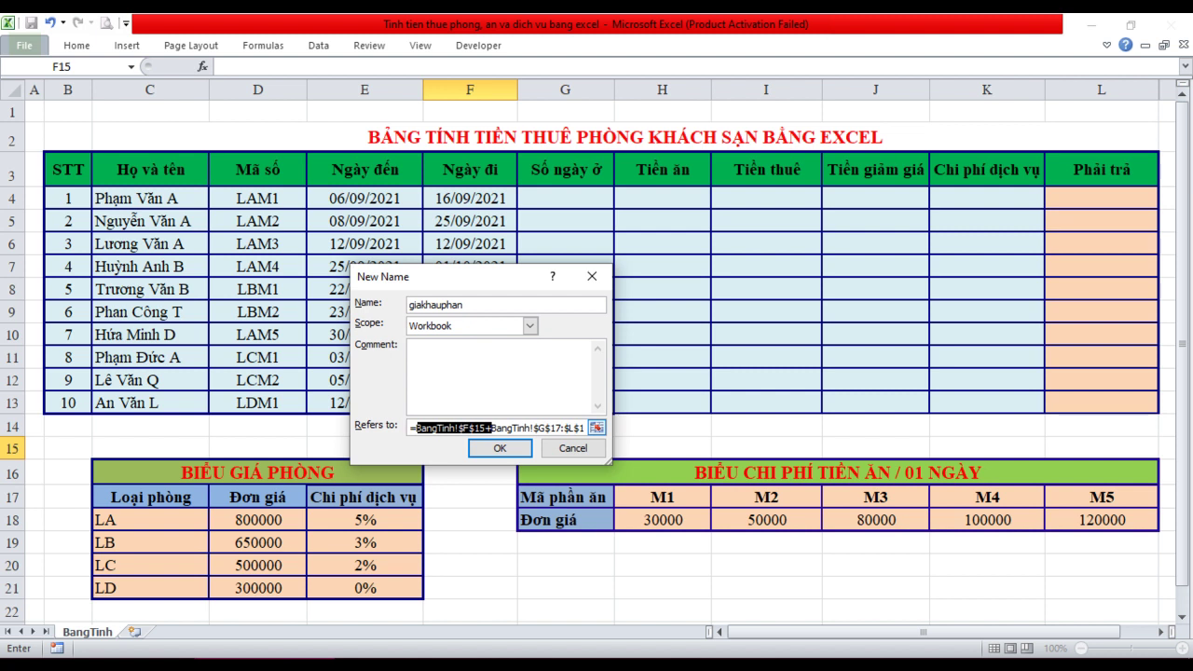
key(Delete)
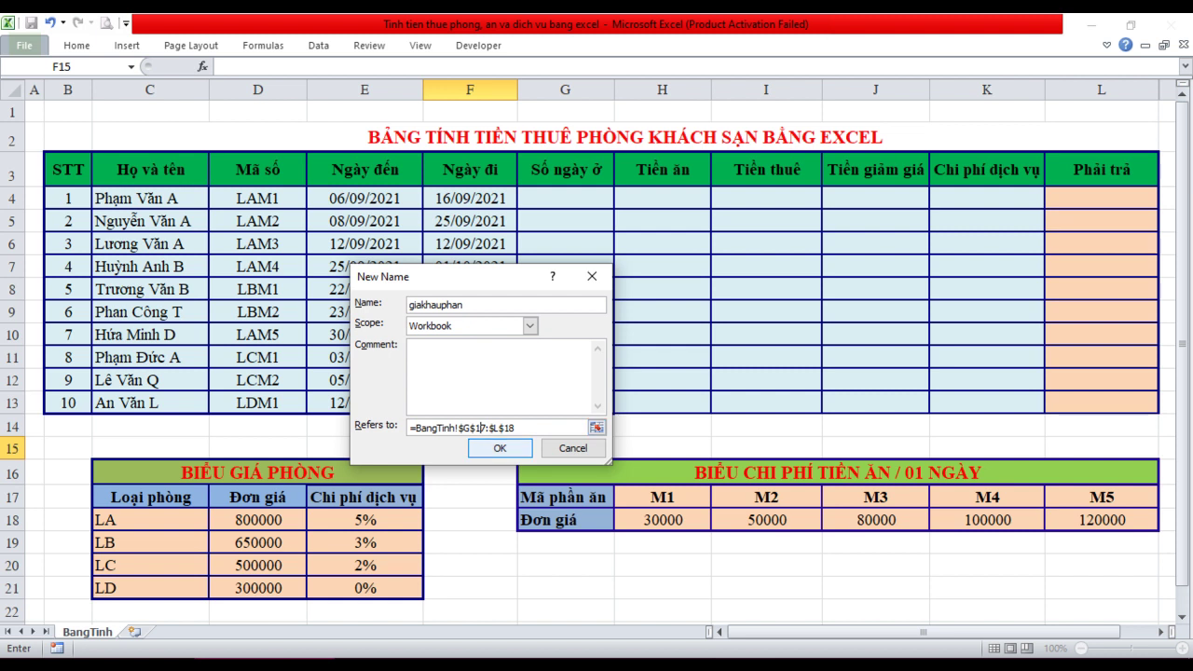
key(Return)
Enter =F4-E4 in G4 and fill it down to G13 for the days stayed
click(565, 198)
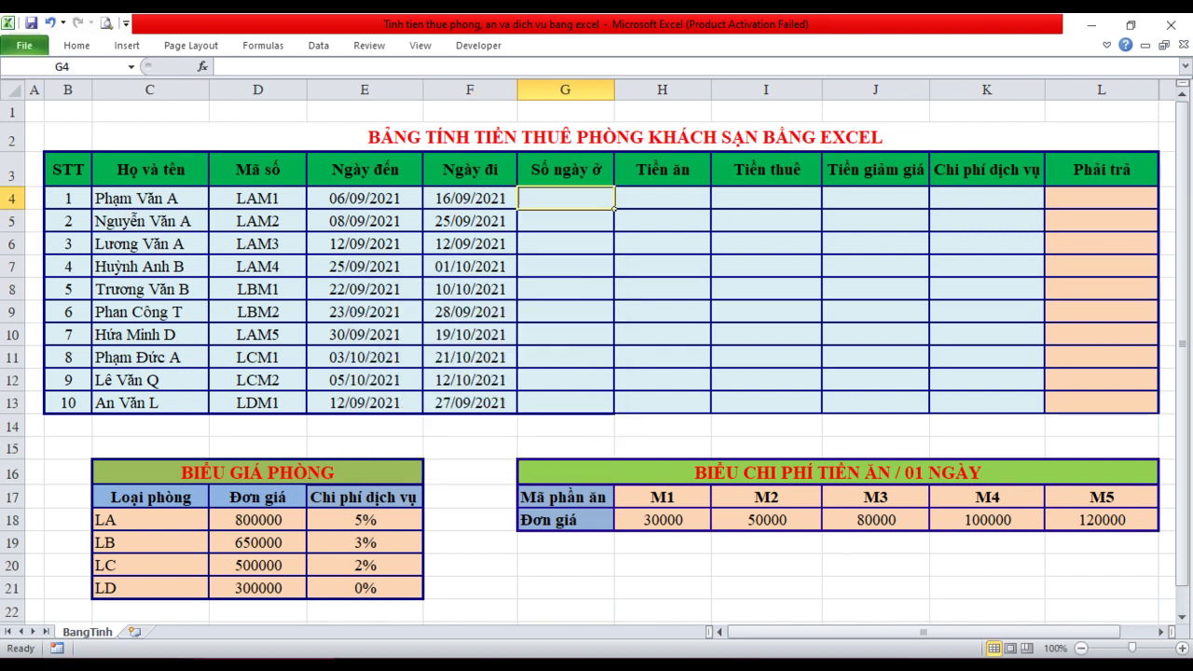
text(+)
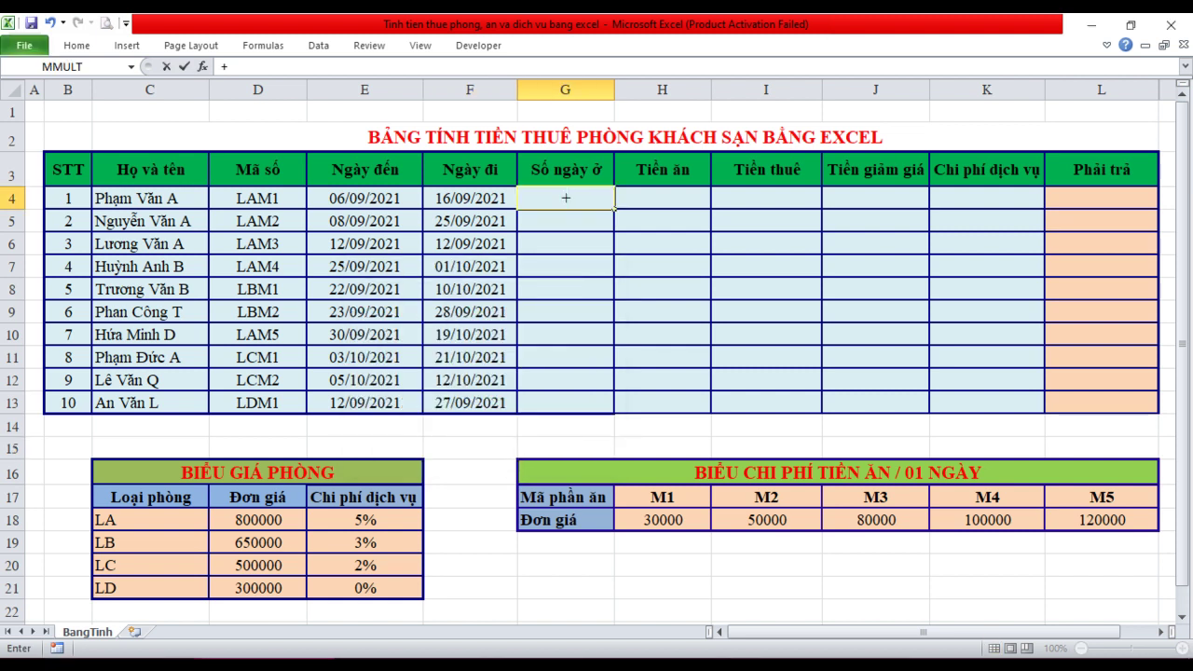
text(F4)
text(-)
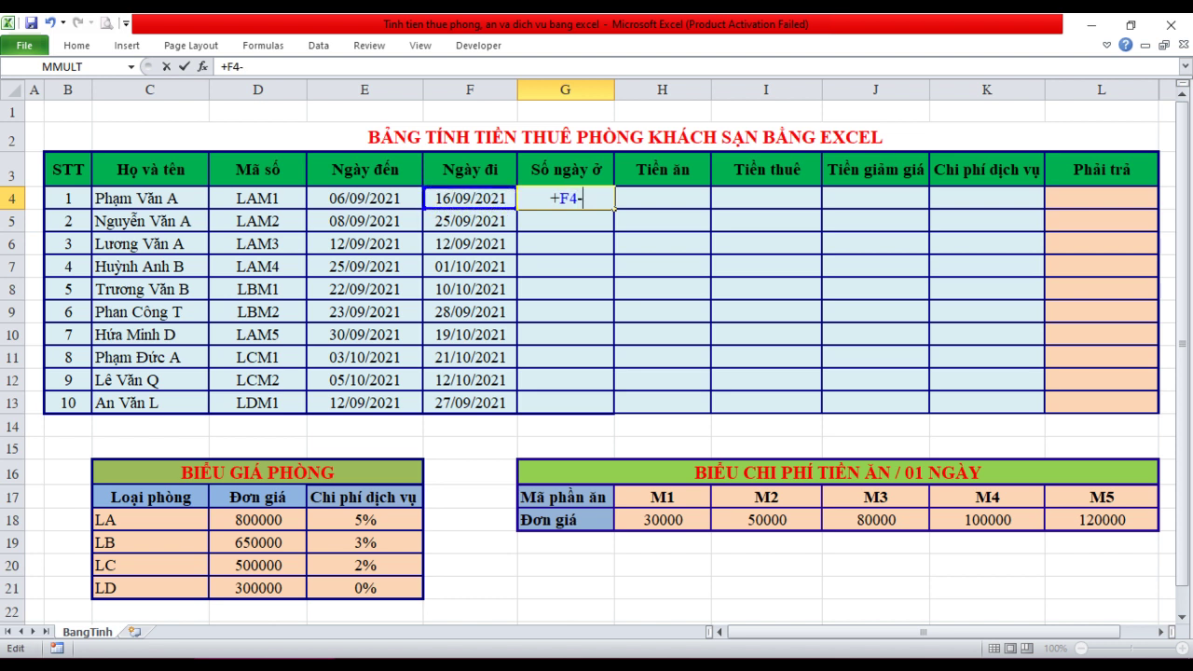
click(365, 197)
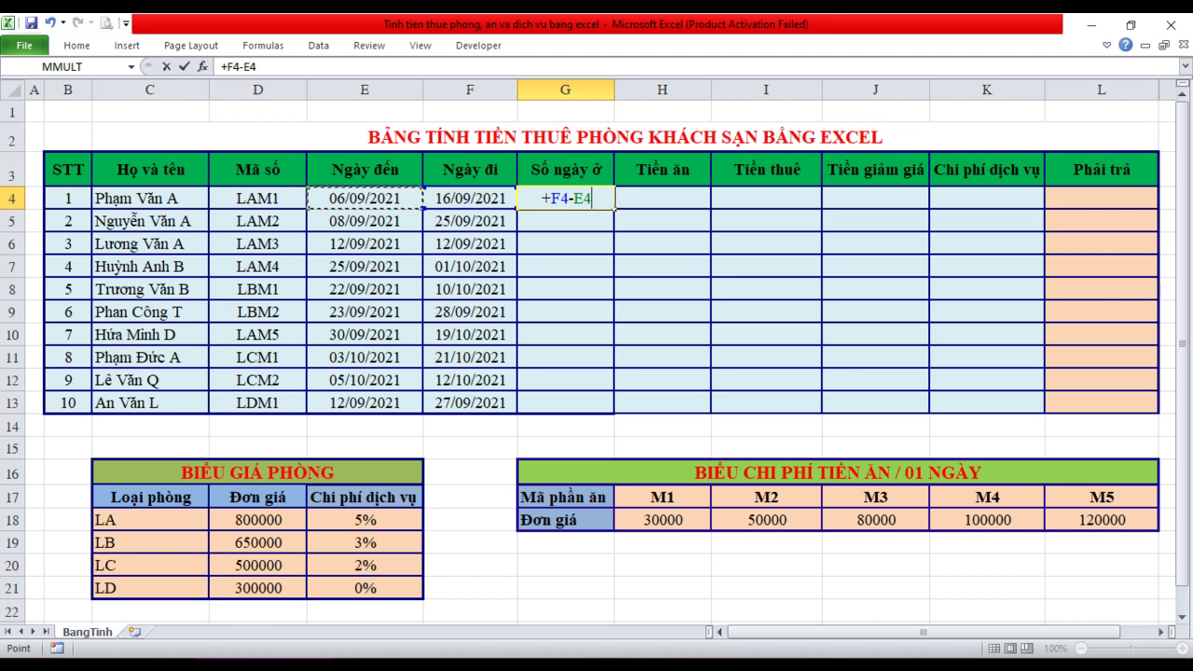
key(Return)
click(565, 197)
drag(614, 208, 614, 412)
click(662, 198)
Enter =HLOOKUP(RIGHT(D4;2);giakhauphan;2;0)*G4 in H4, correcting the mistaken H5 argument to 2
text(+)
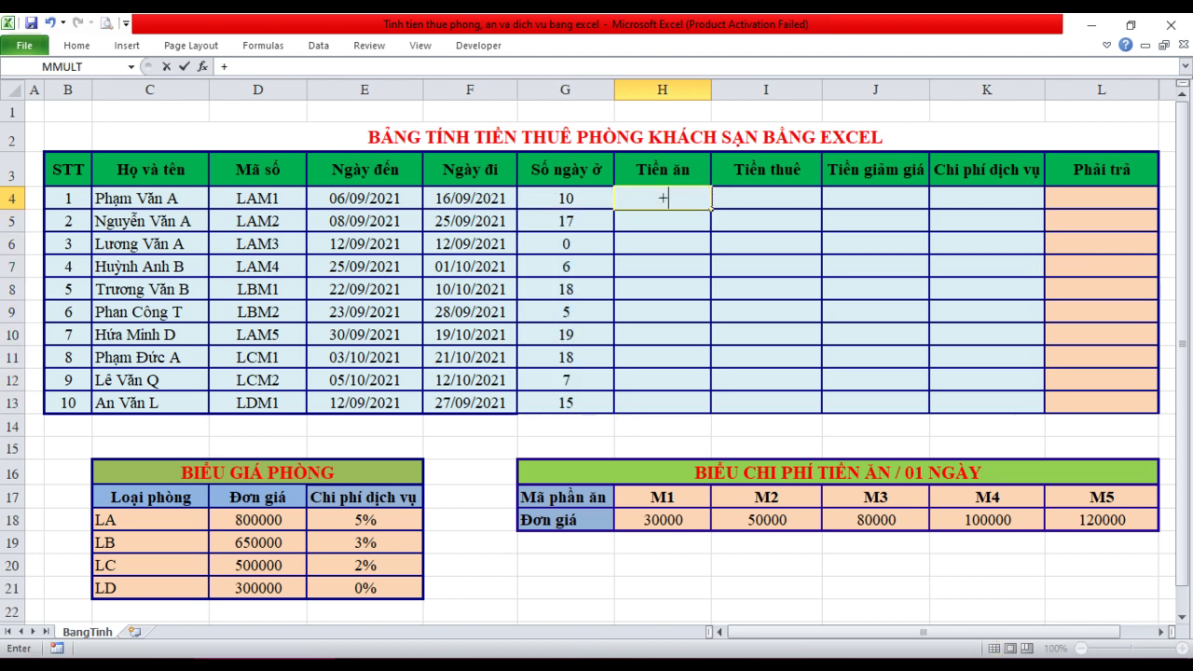
text(hlookup)
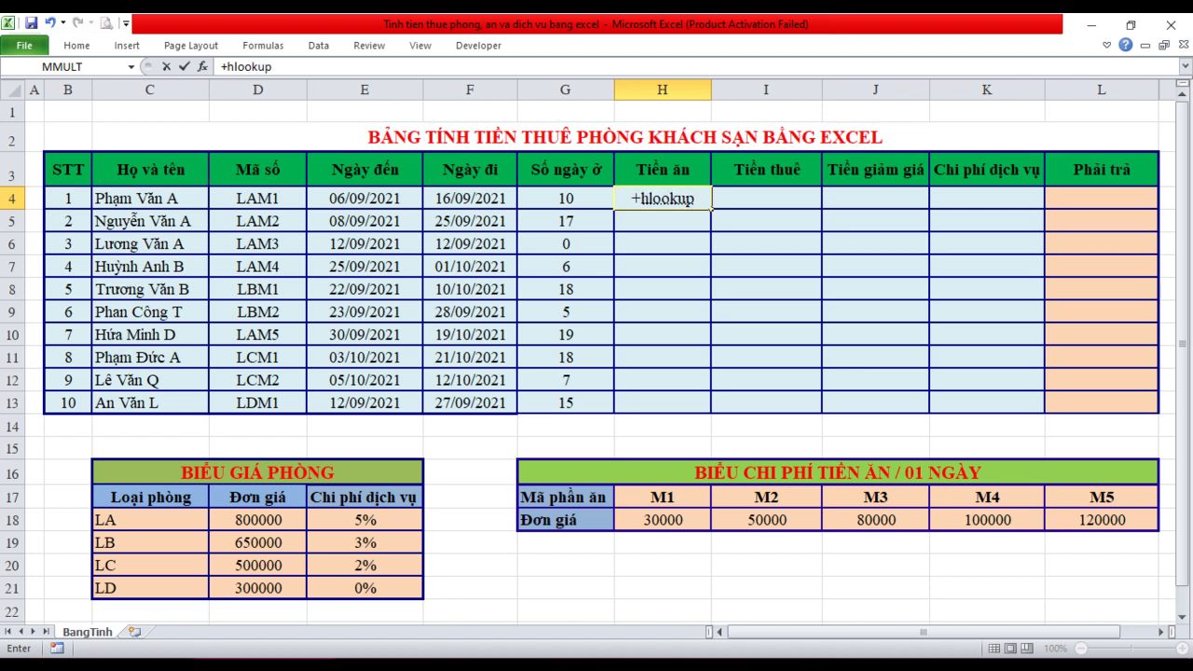
text(()
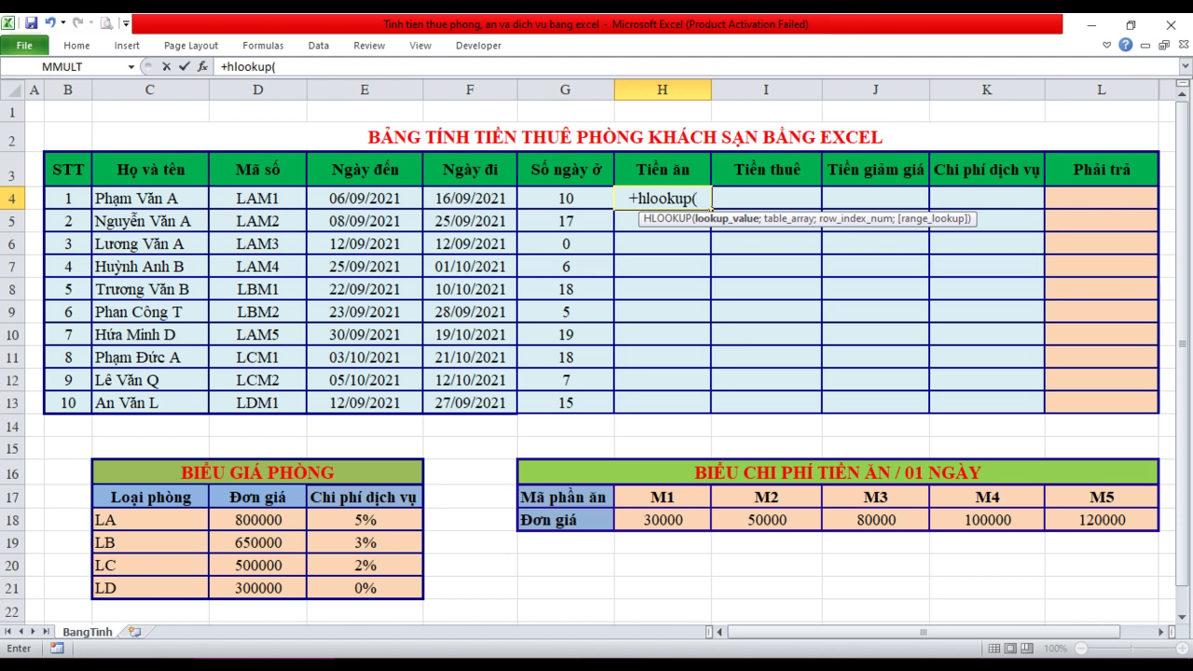
text(right)
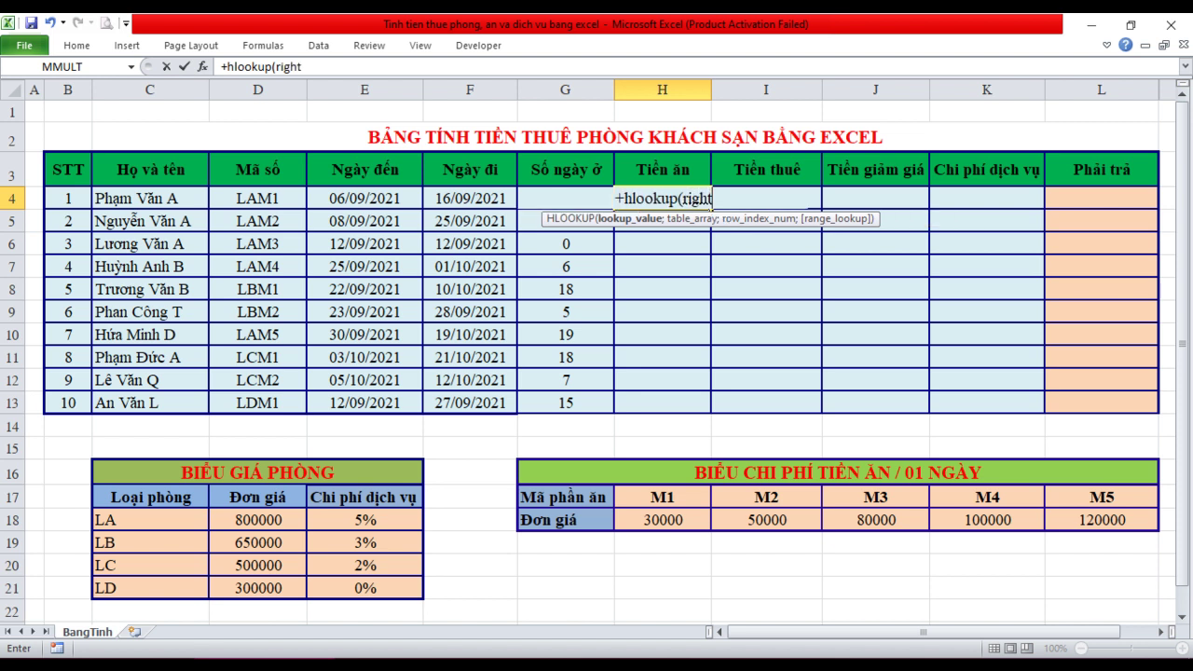
text(()
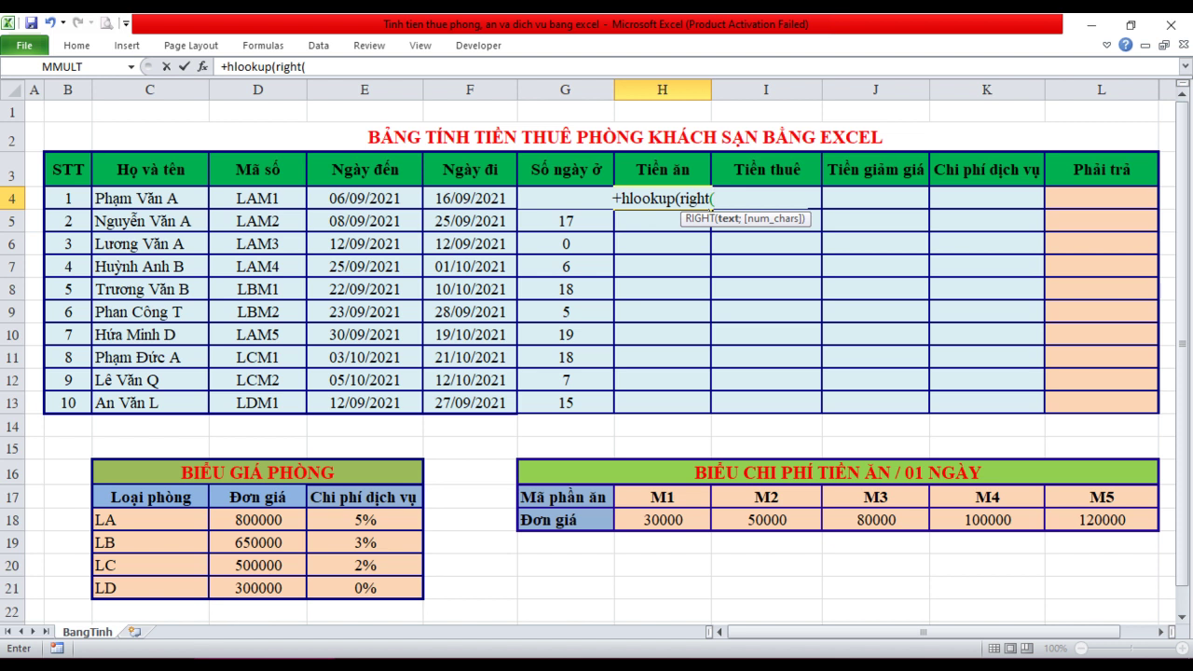
click(259, 198)
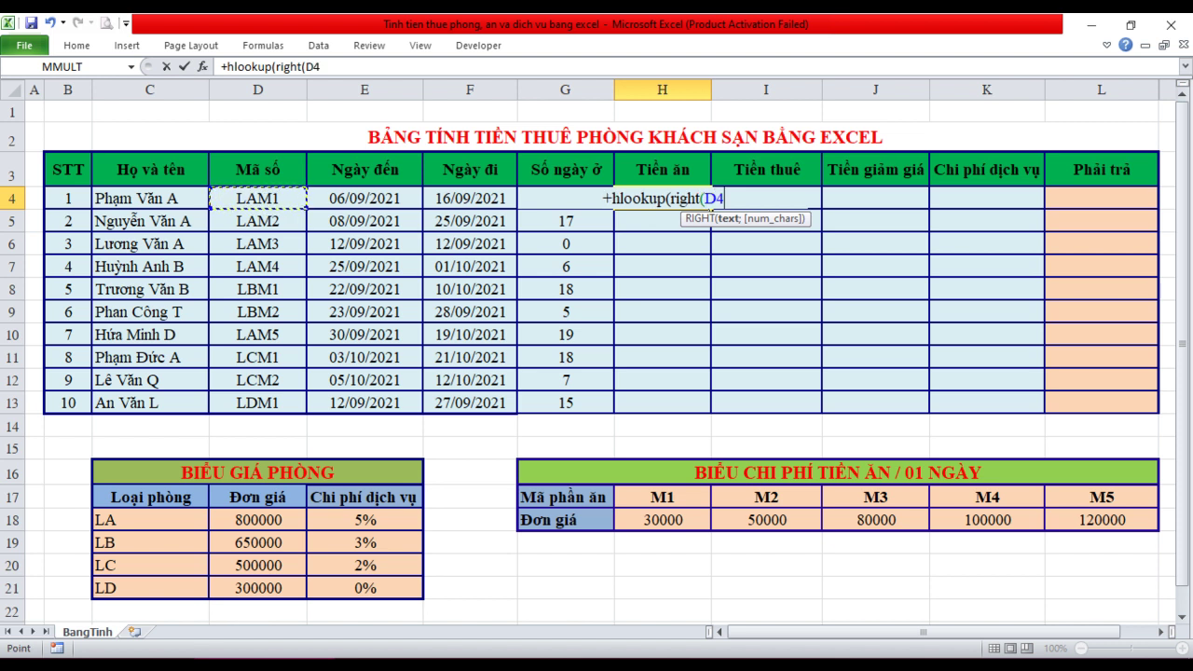
text(;H5))
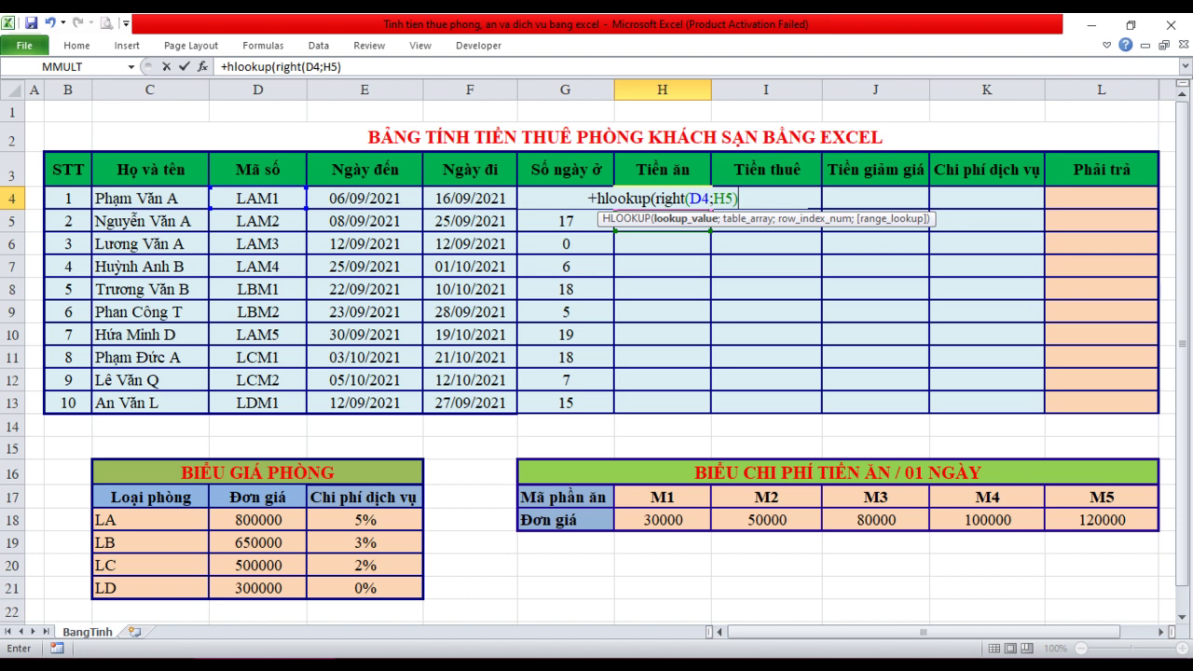
drag(713, 197, 735, 198)
click(739, 198)
click(714, 198)
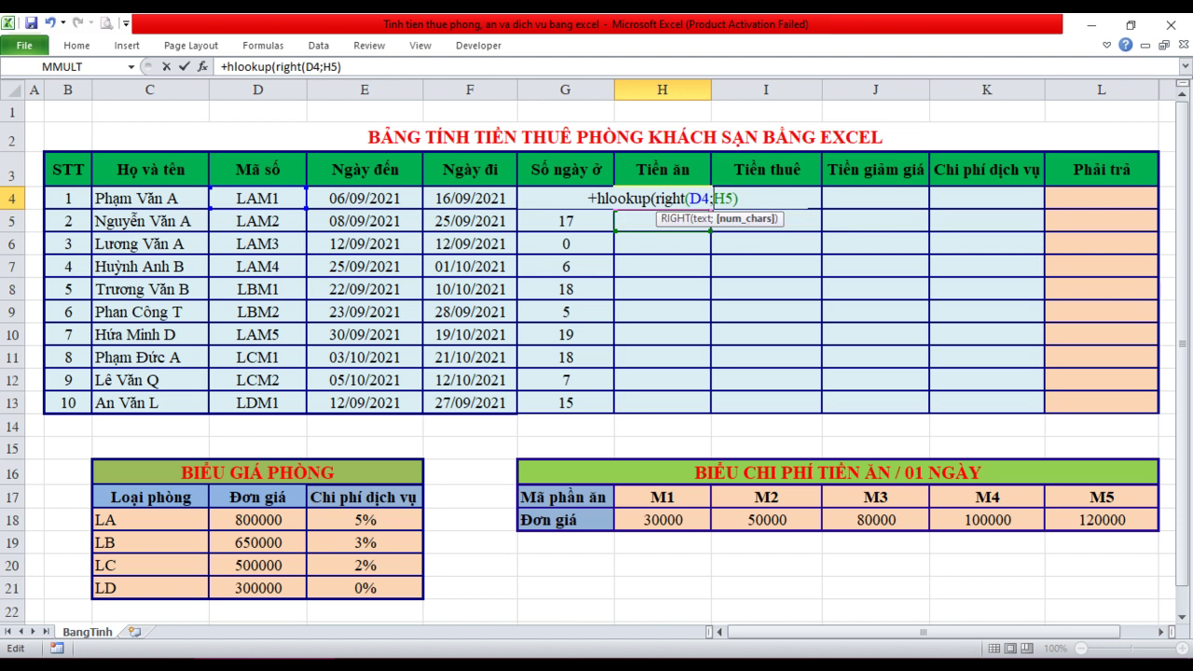
key(shift+Right)
key(shift+Right)
text(2)
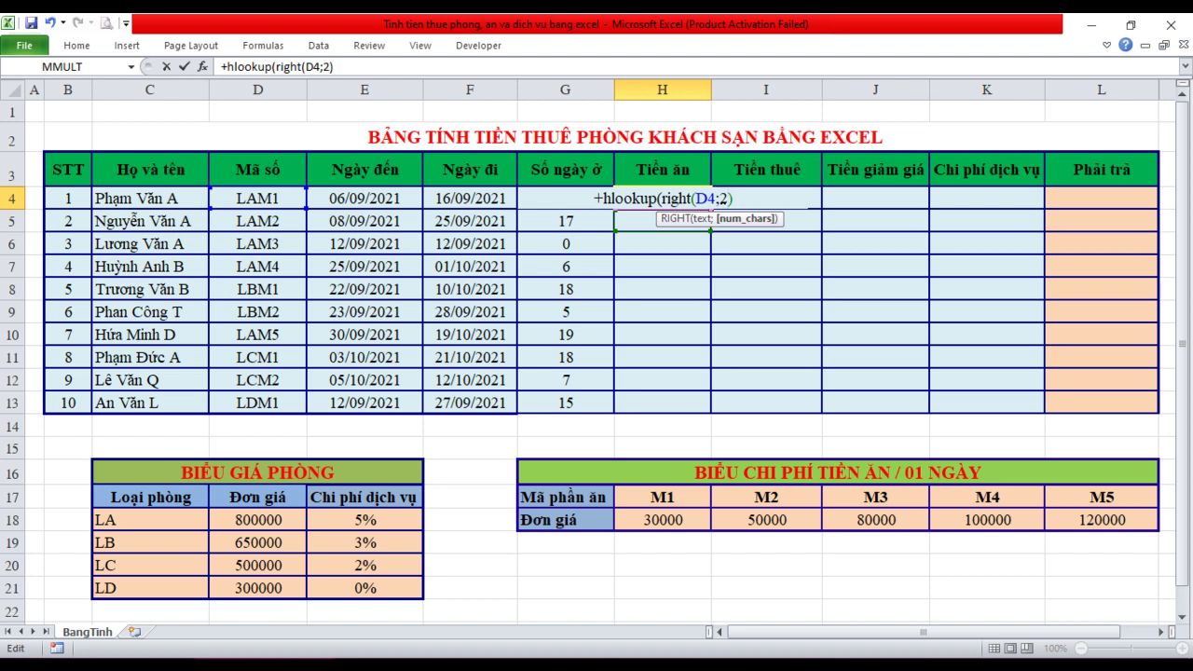
key(Right)
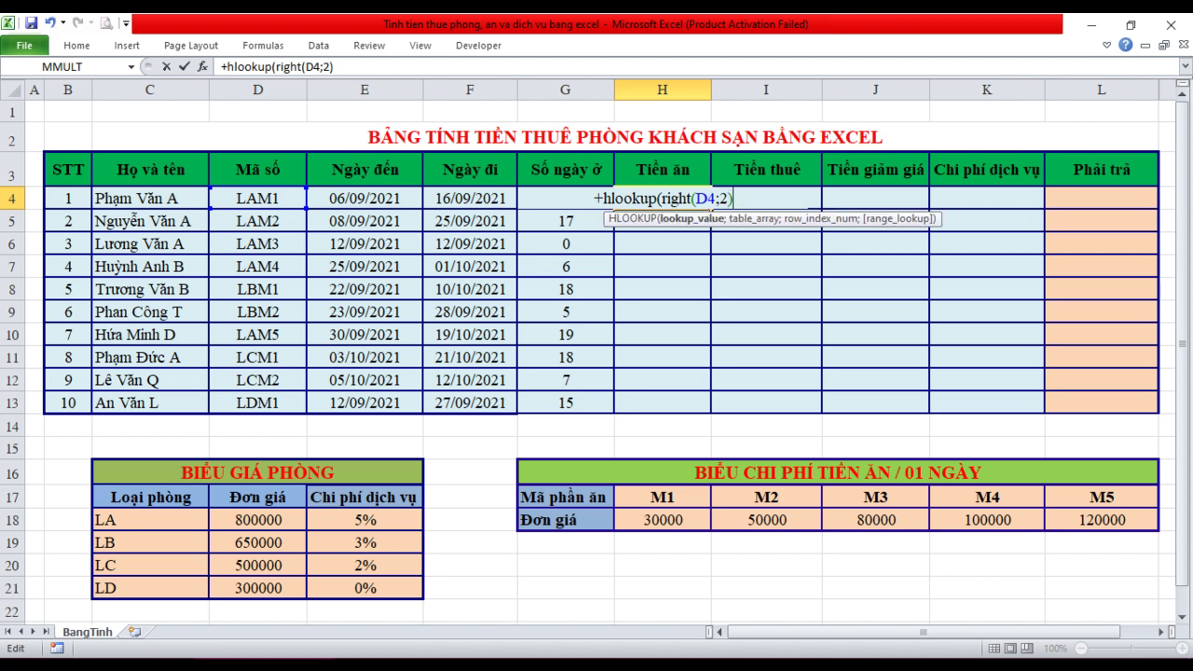
text(;giakhauphan)
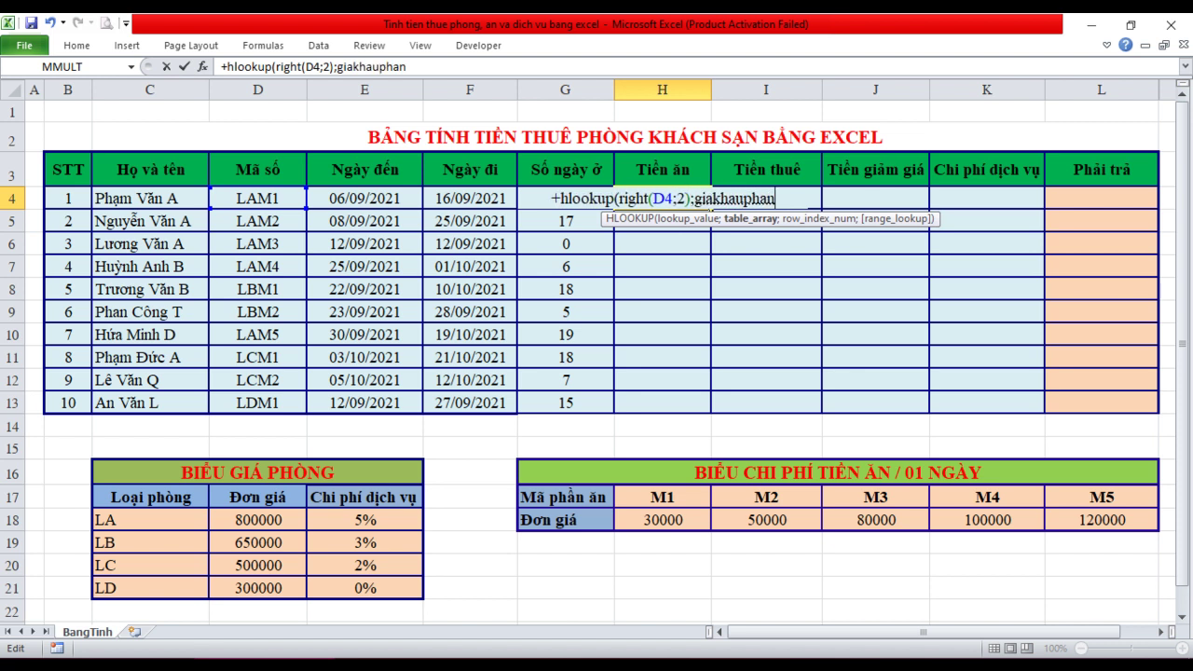
text(;)
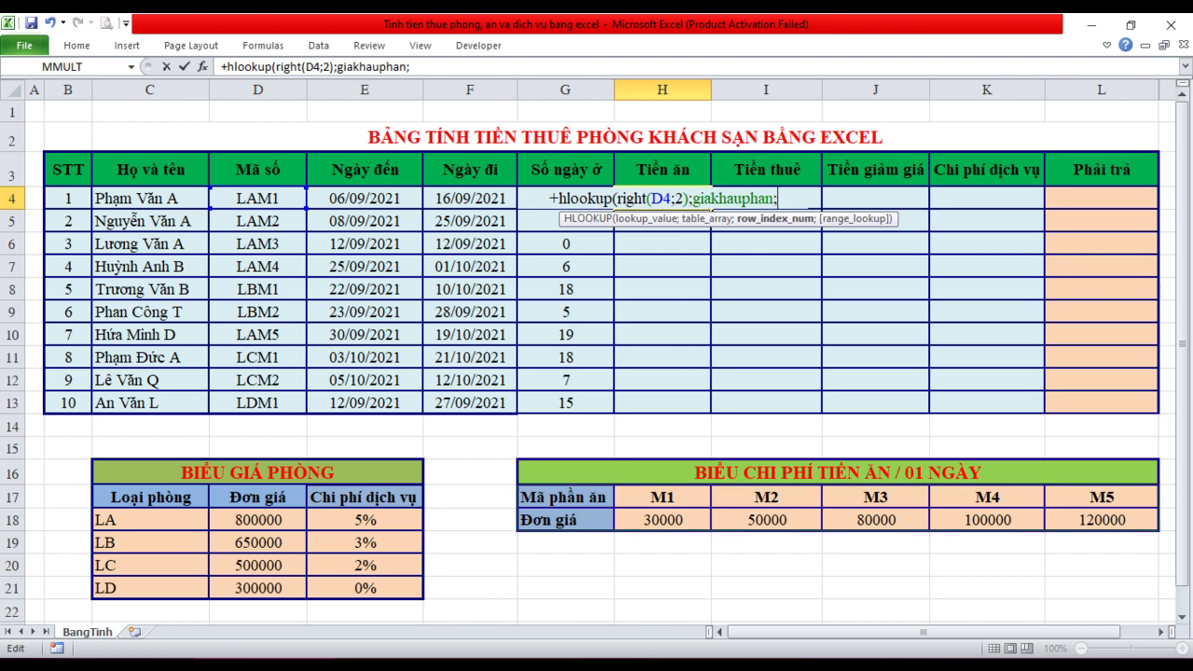
text(2)
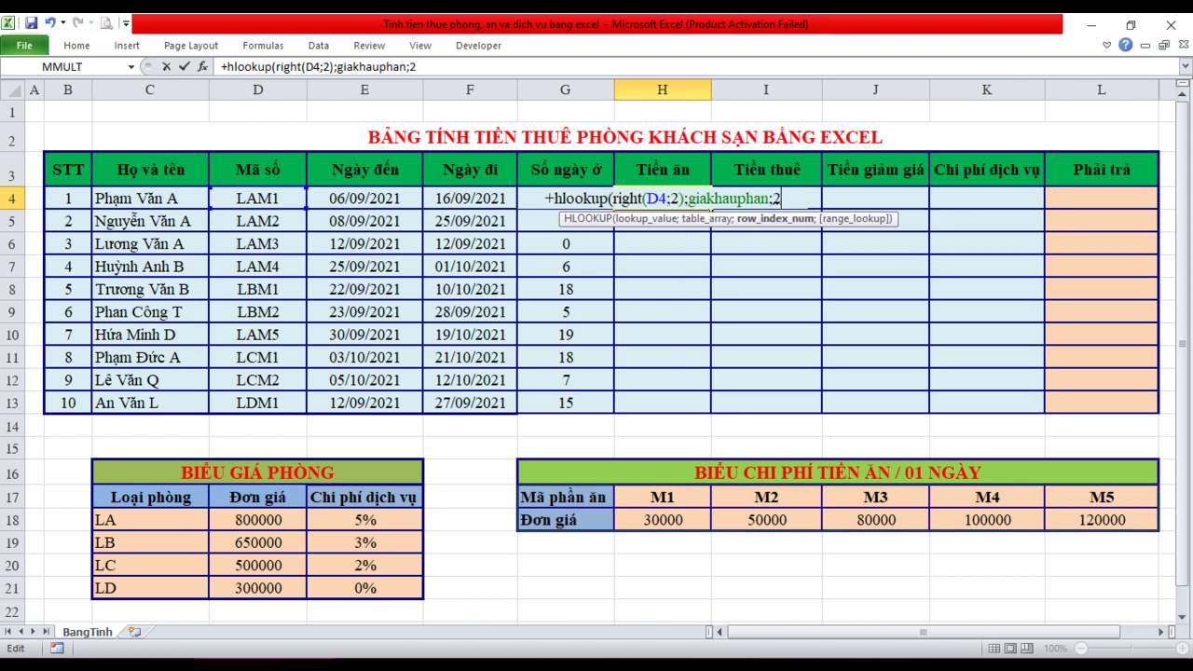
text(;0)
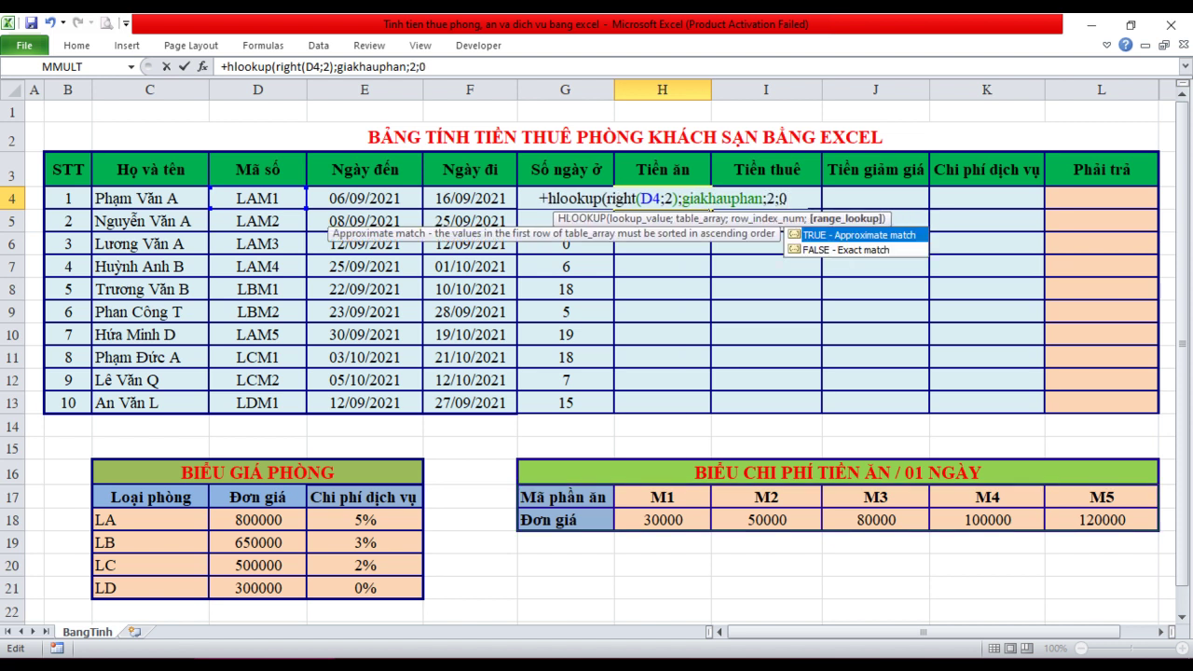
text())
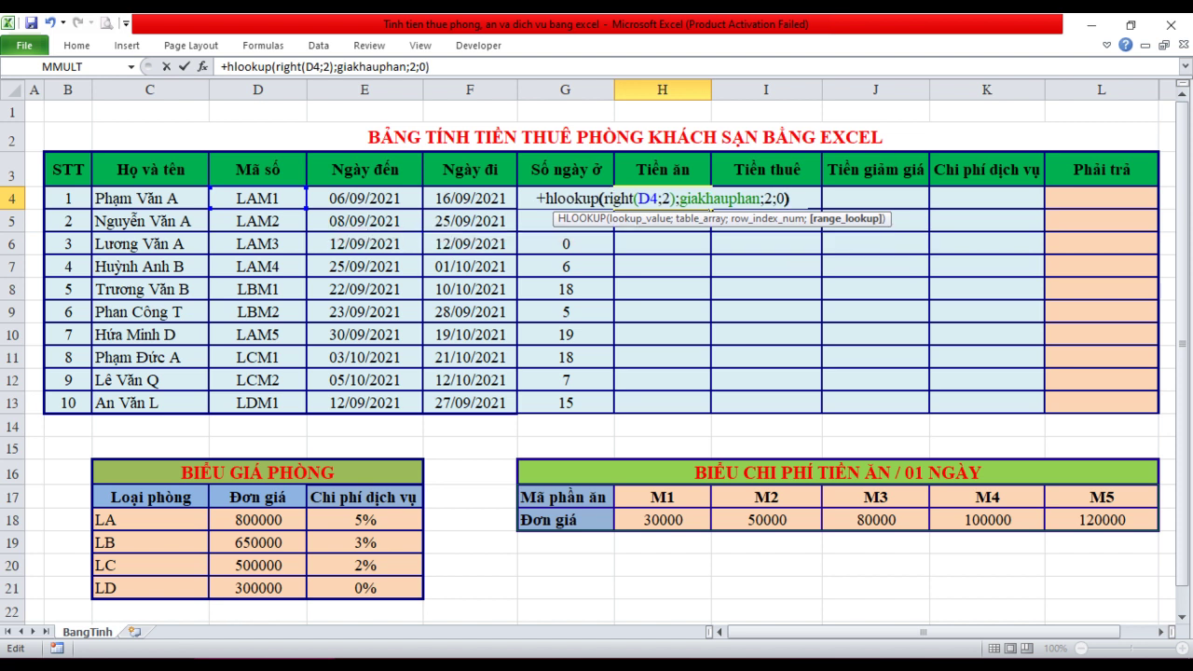
text(*g)
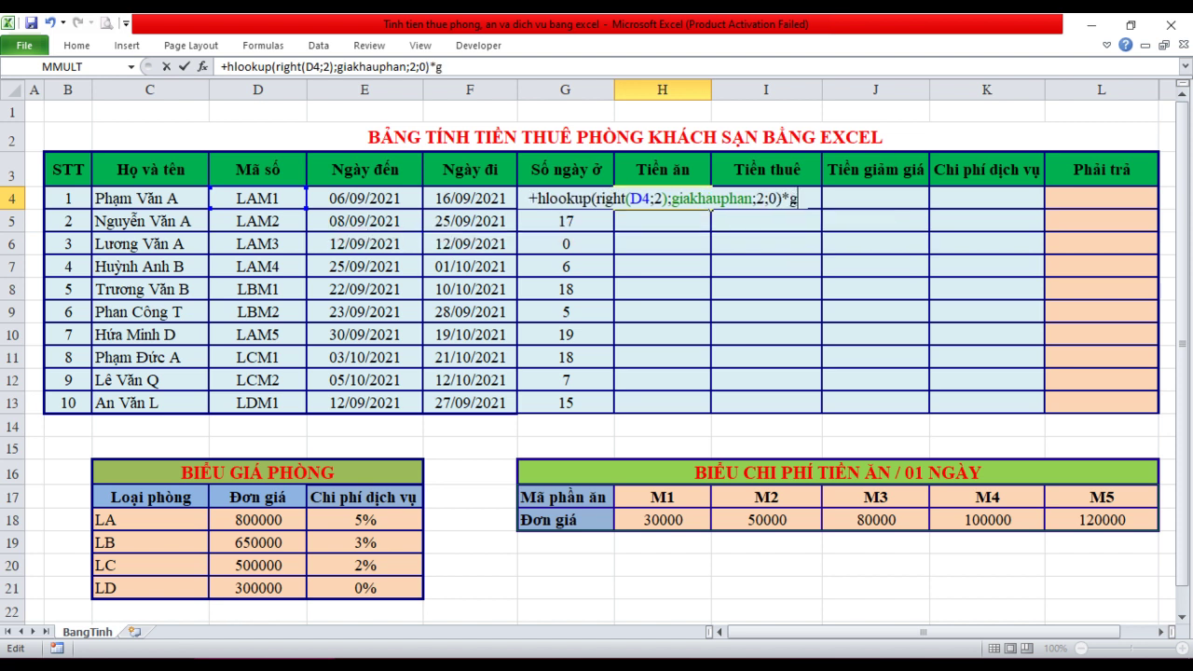
text(4)
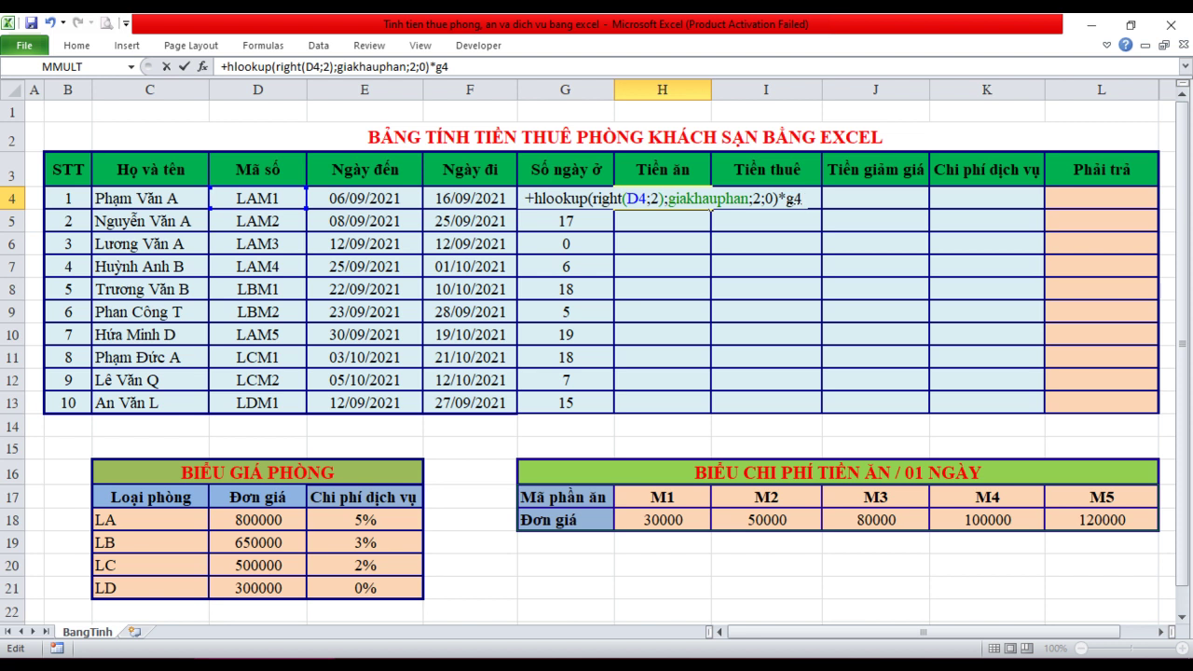
key(Return)
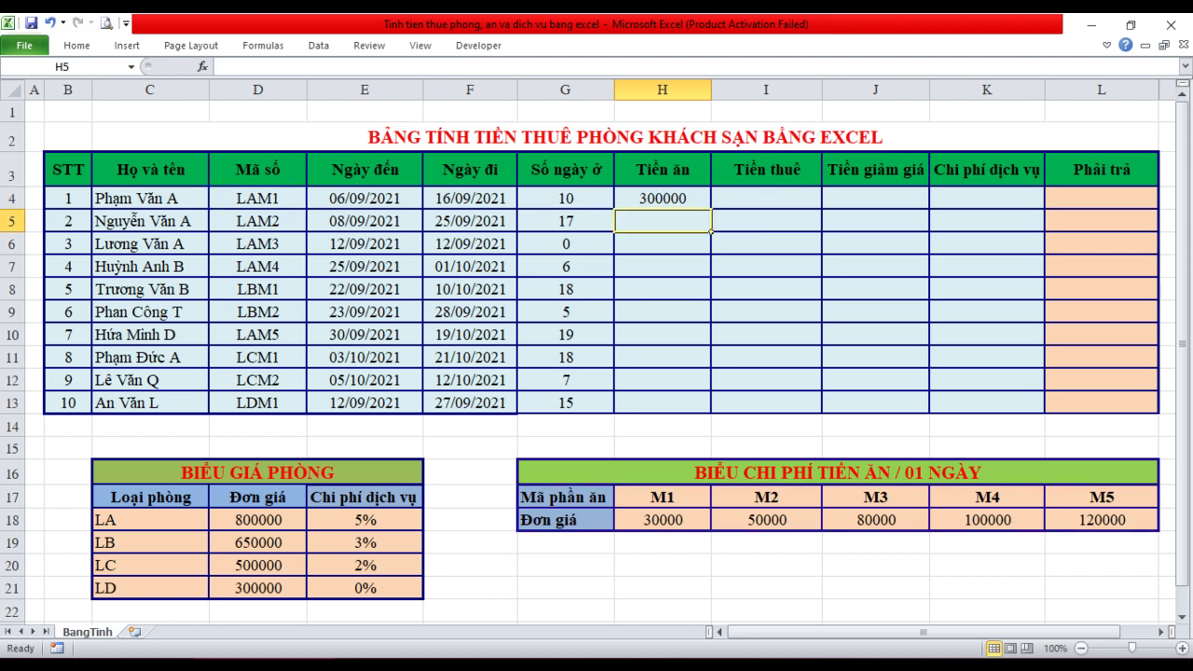
Fill H4's meal cost formula down to H13, then begin an IF formula in I4
click(662, 198)
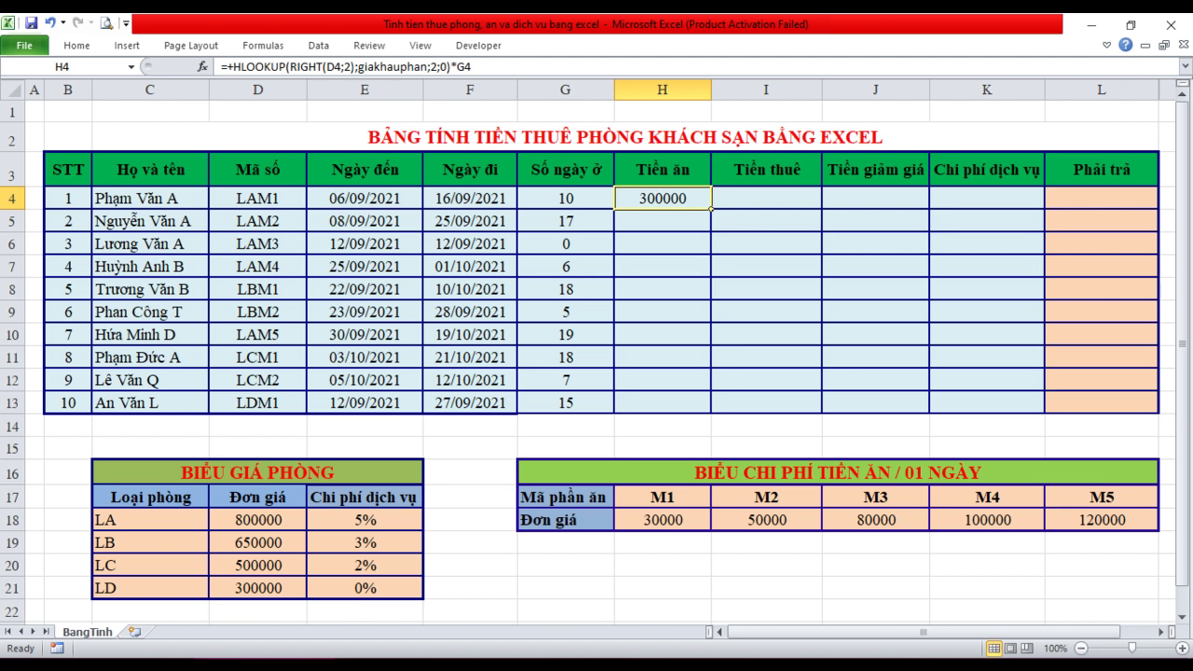
drag(711, 209, 710, 367)
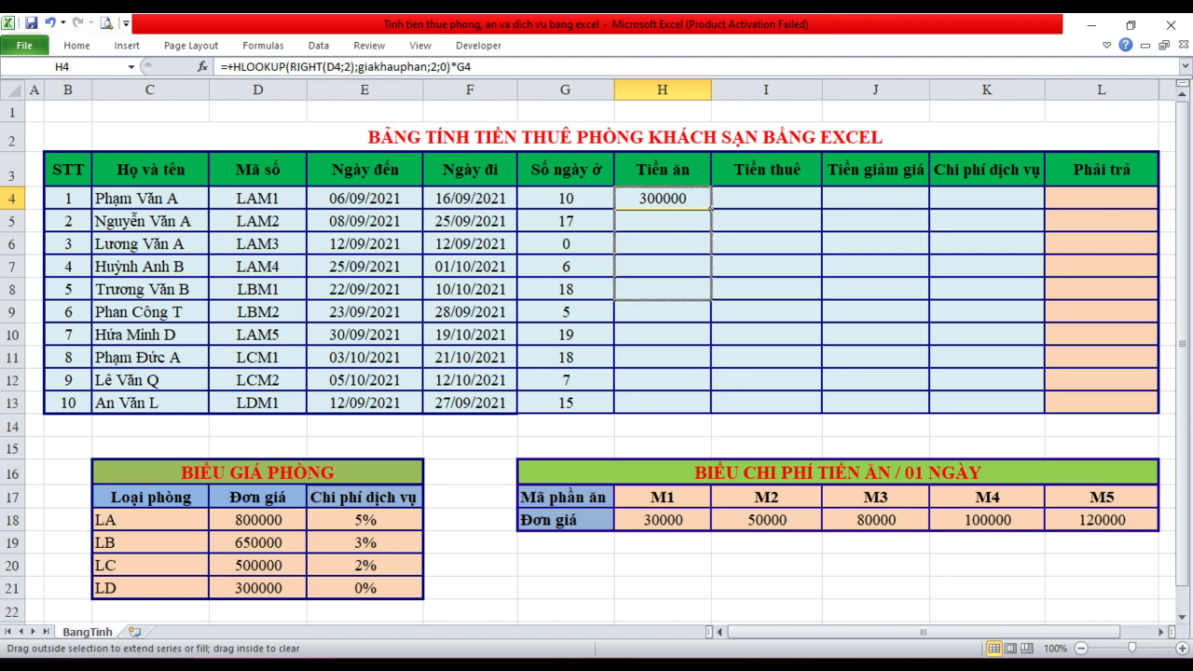
drag(710, 367, 710, 410)
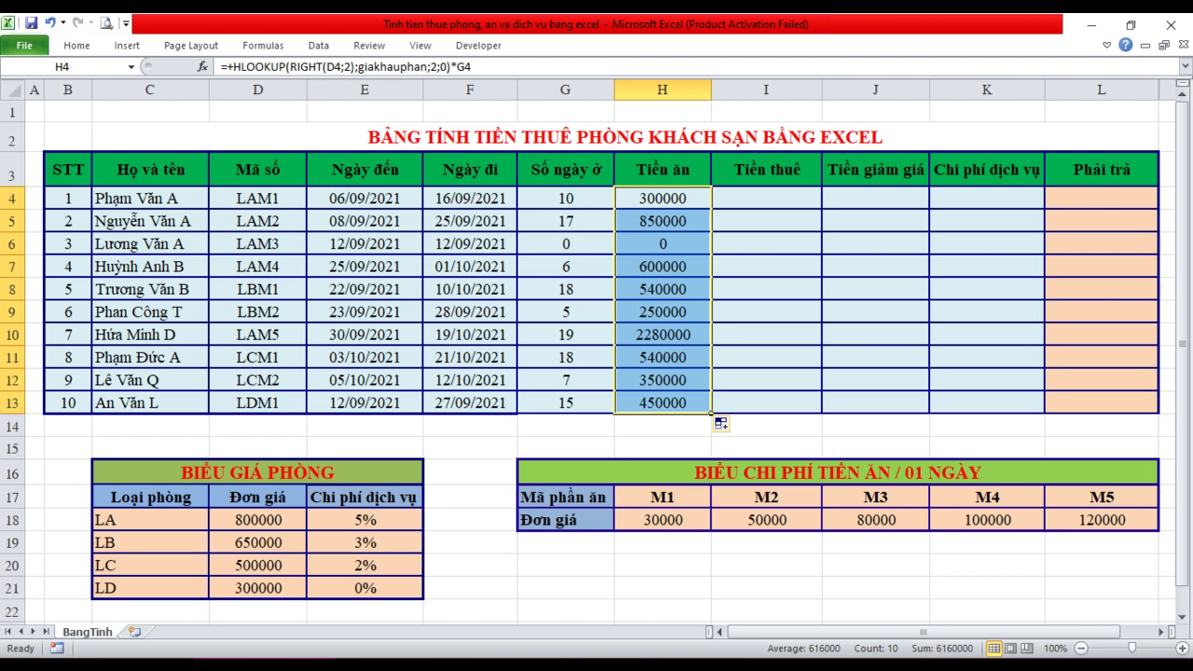
click(766, 198)
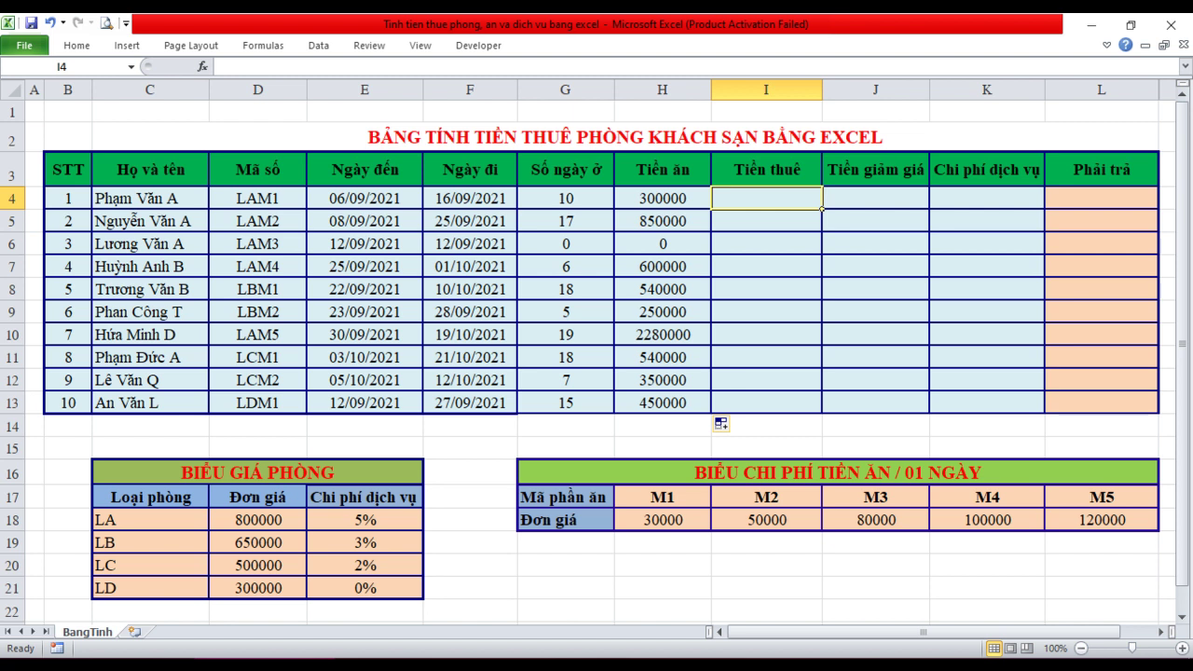
text(+if)
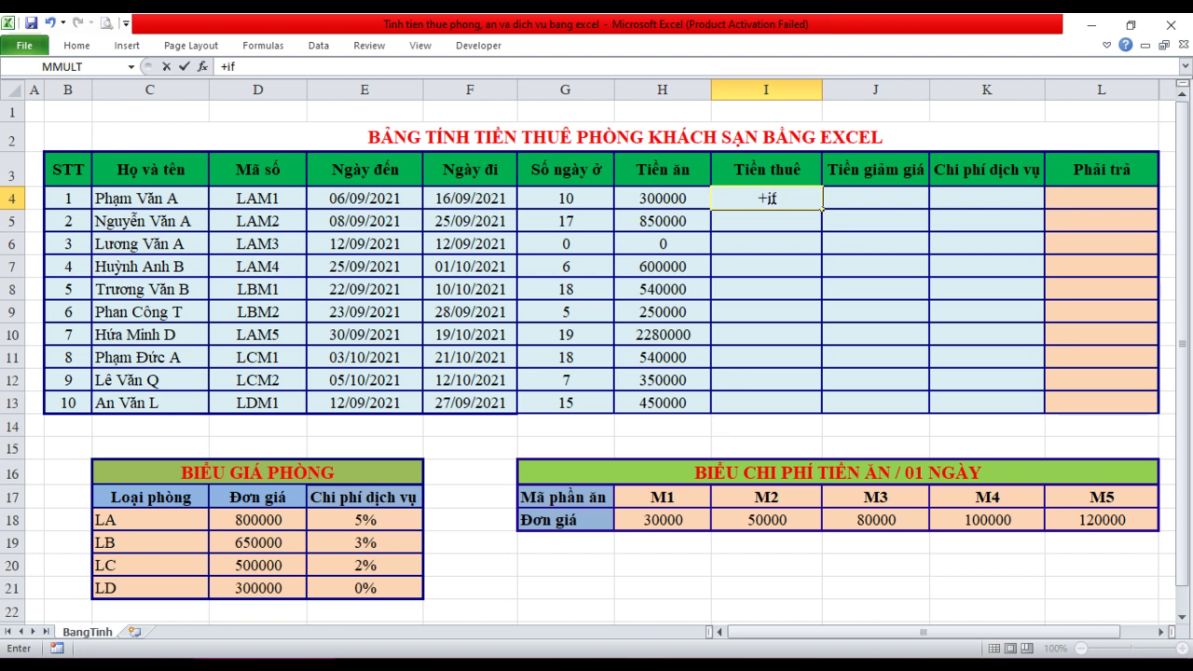
text(()
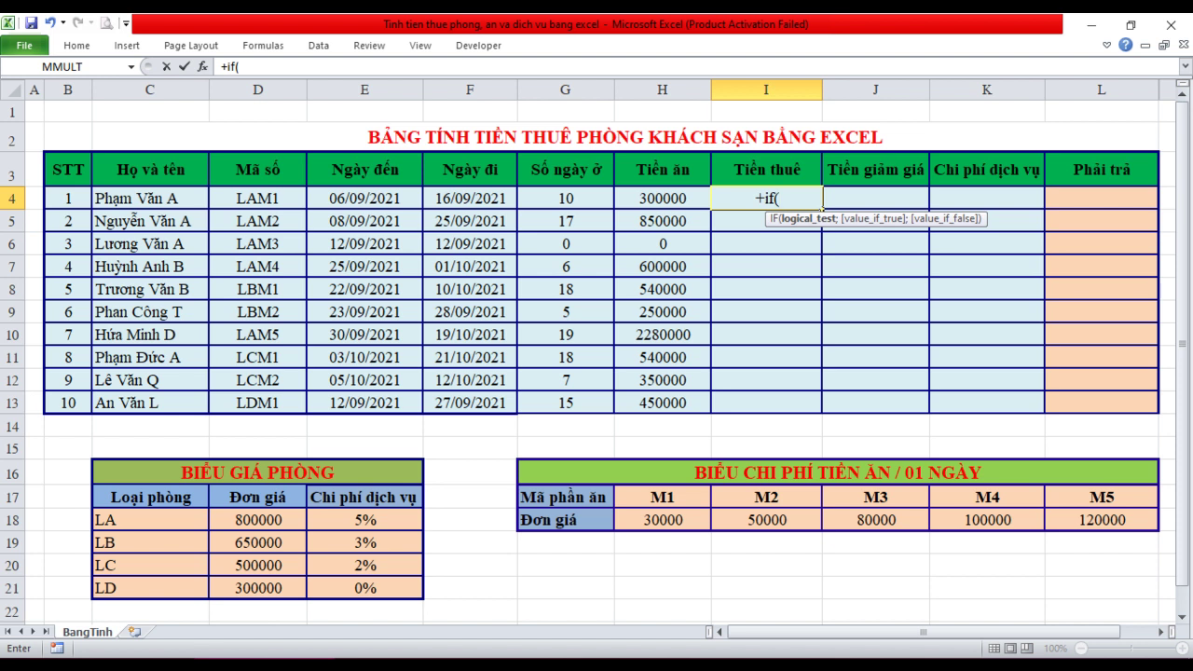
Add condition G4>0 and VLOOKUP(LEFT(D4;2);giaphong;2;0)* to I4's rent formula
click(565, 197)
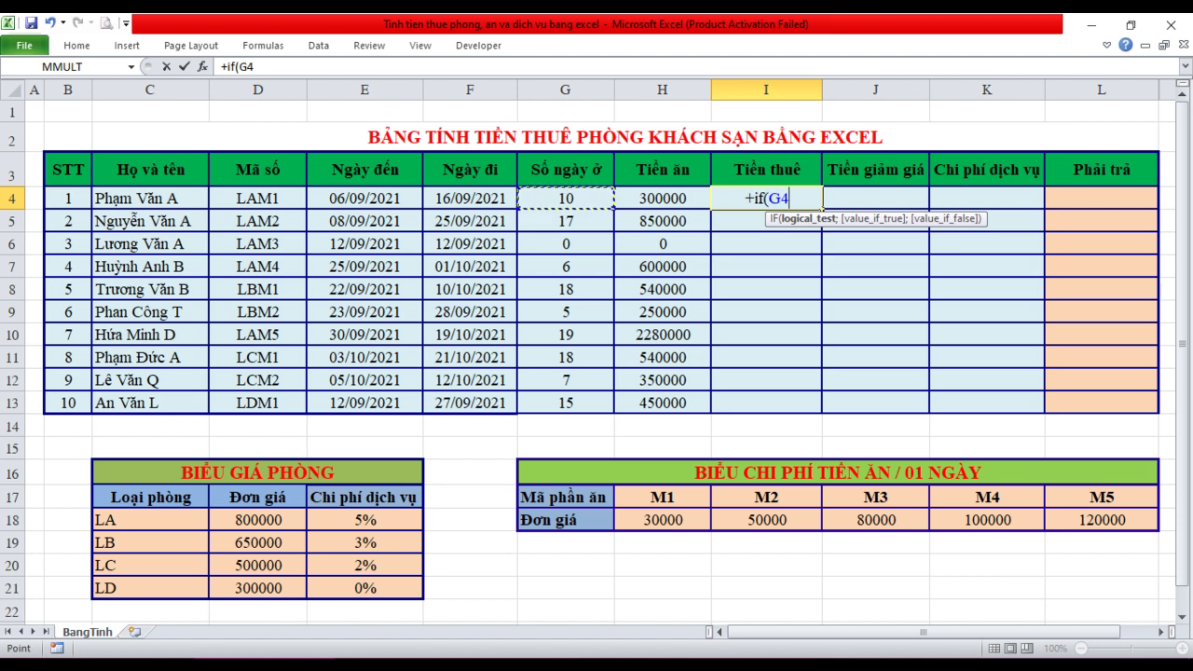
text(>)
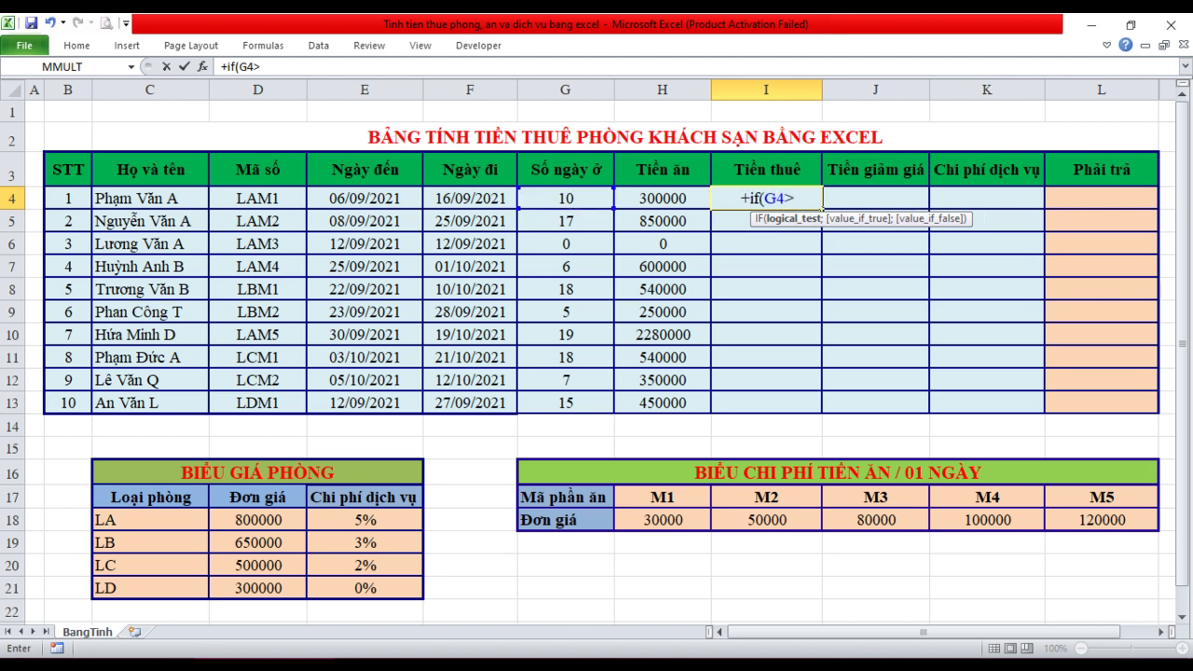
text(0)
text(;vlook)
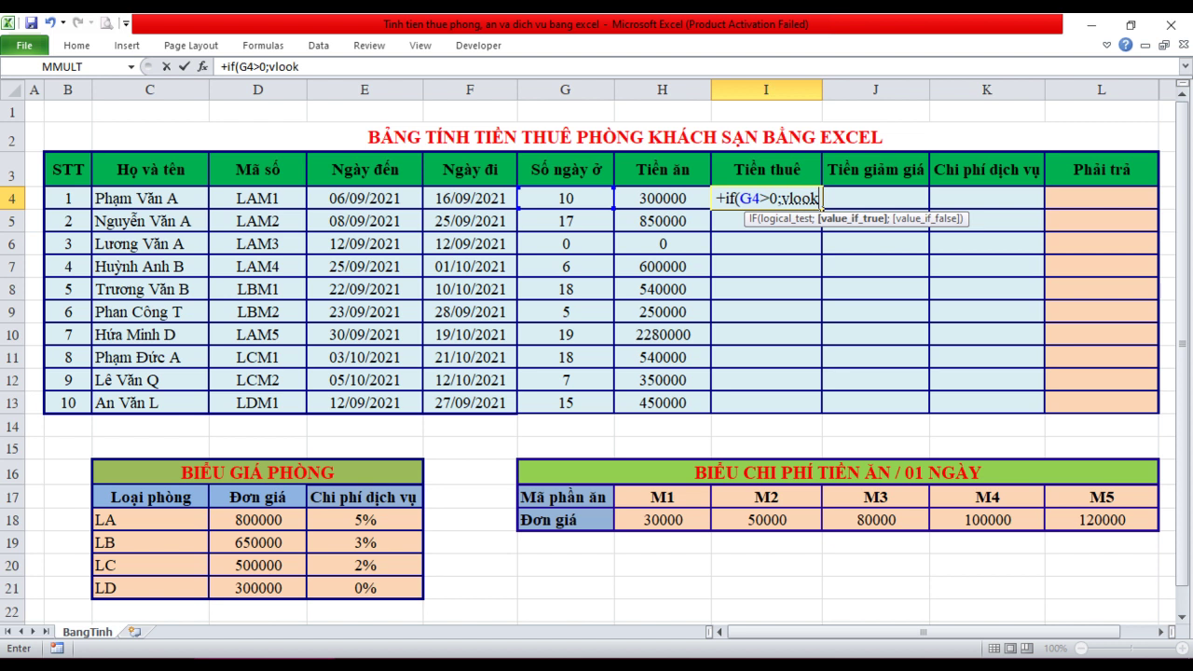
text(up)
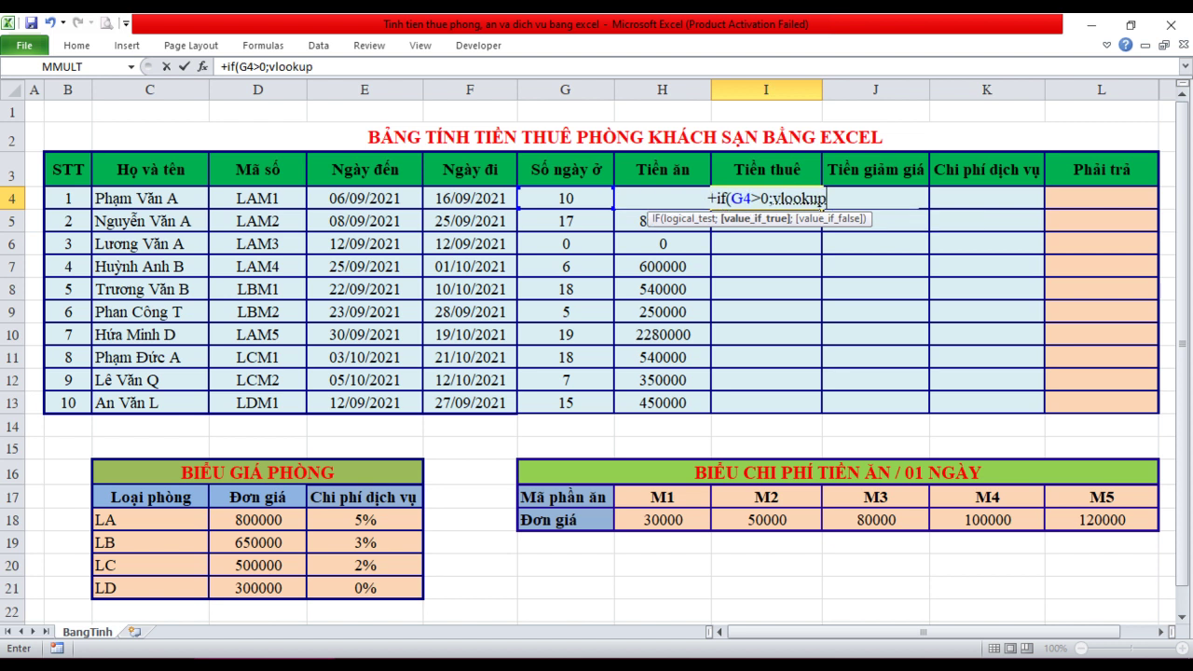
text(()
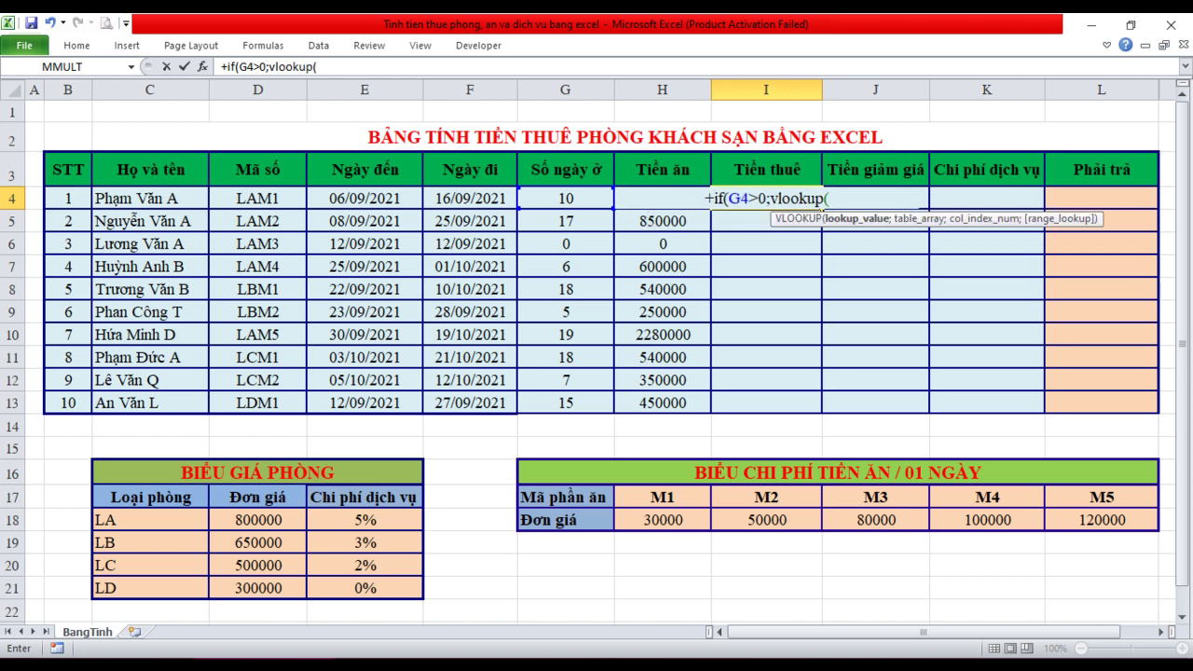
text(left)
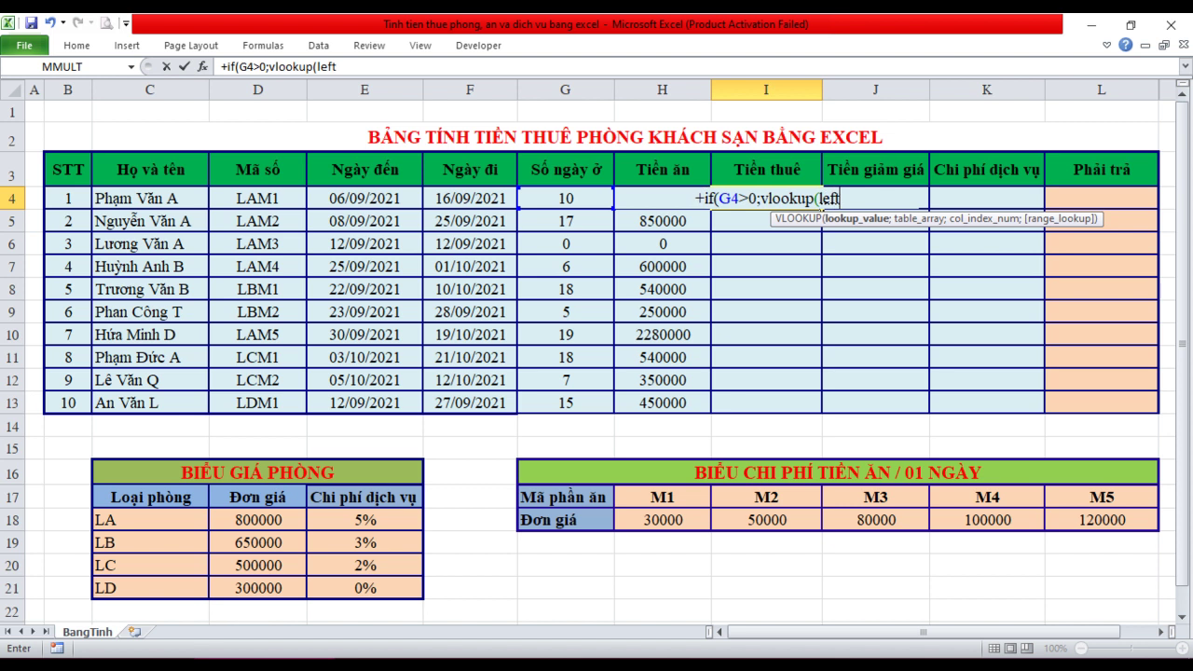
text(()
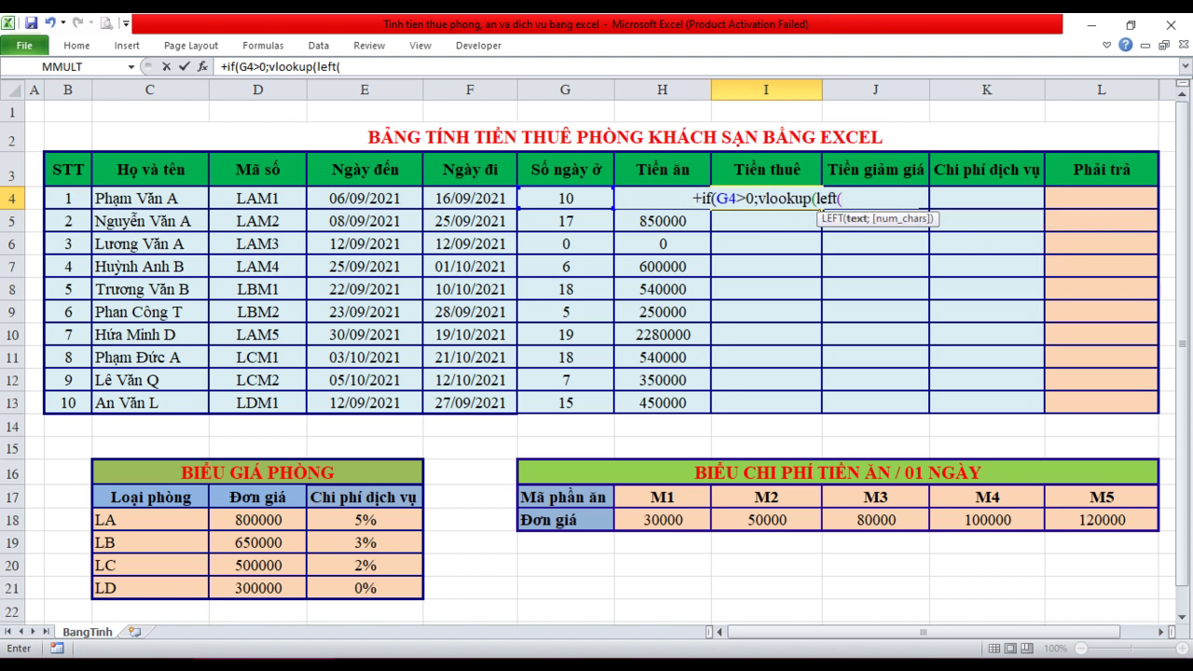
text(d4)
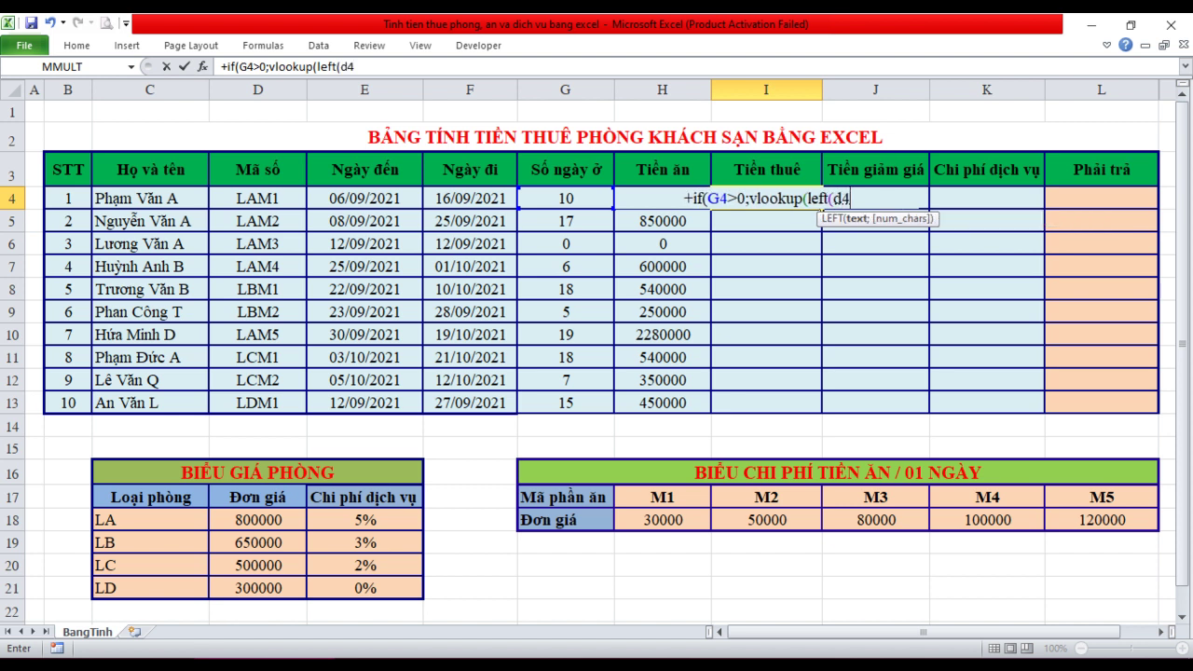
text(;2)
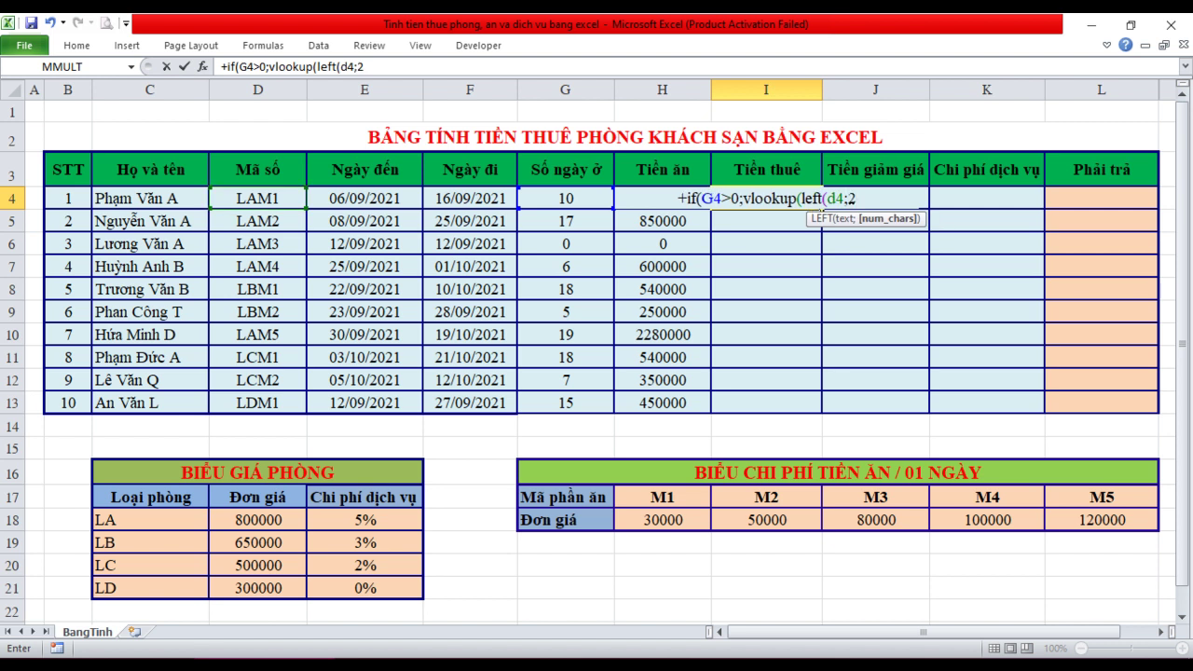
text())
text(;)
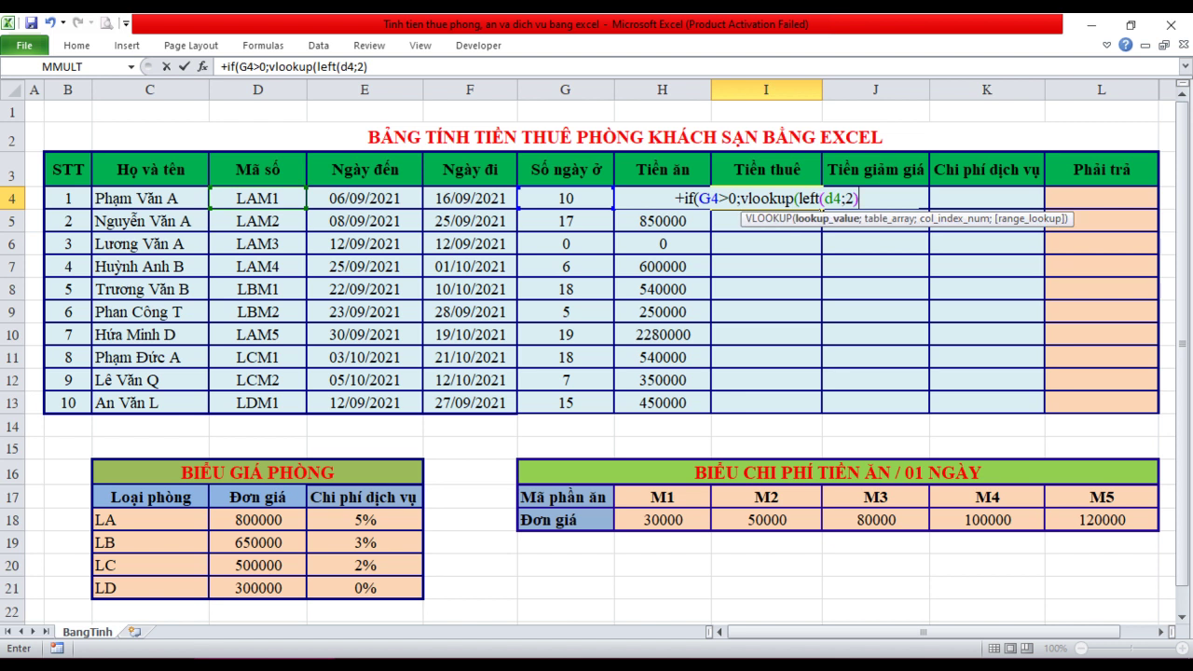
text(giaphong)
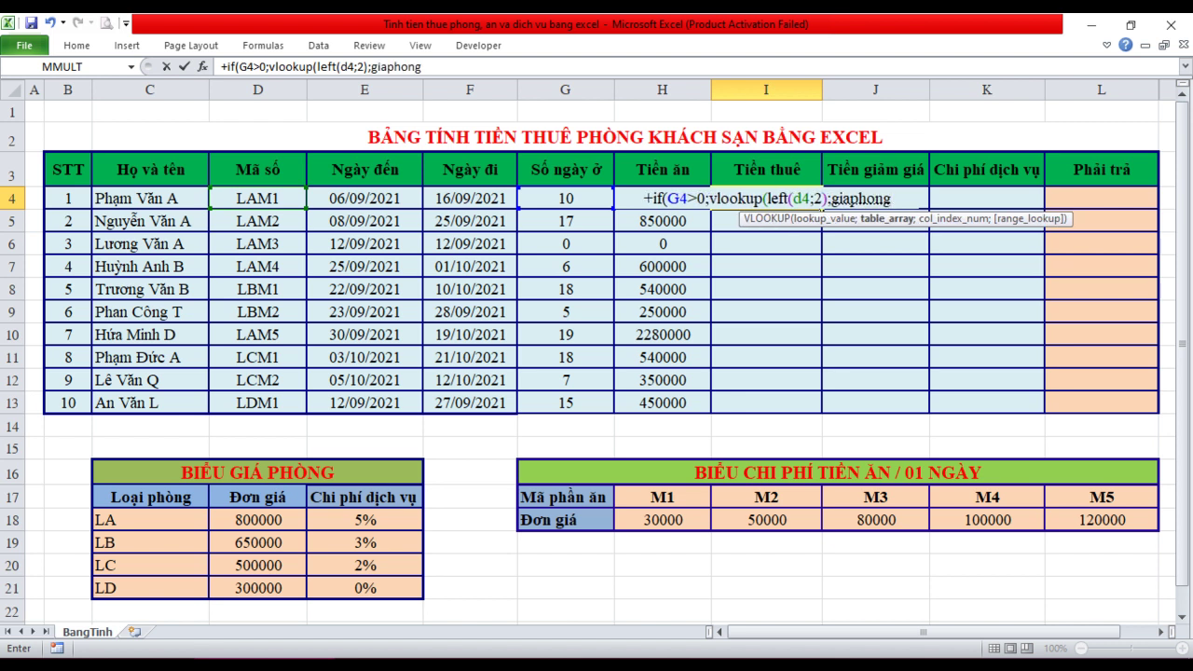
text(;)
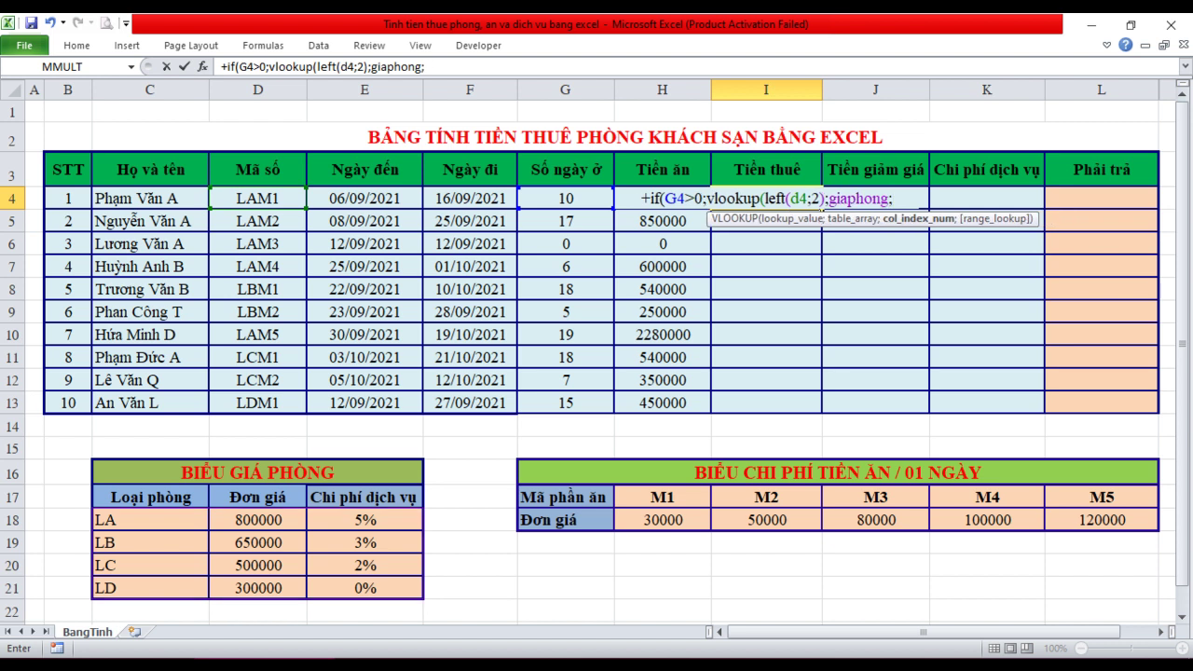
text(2;)
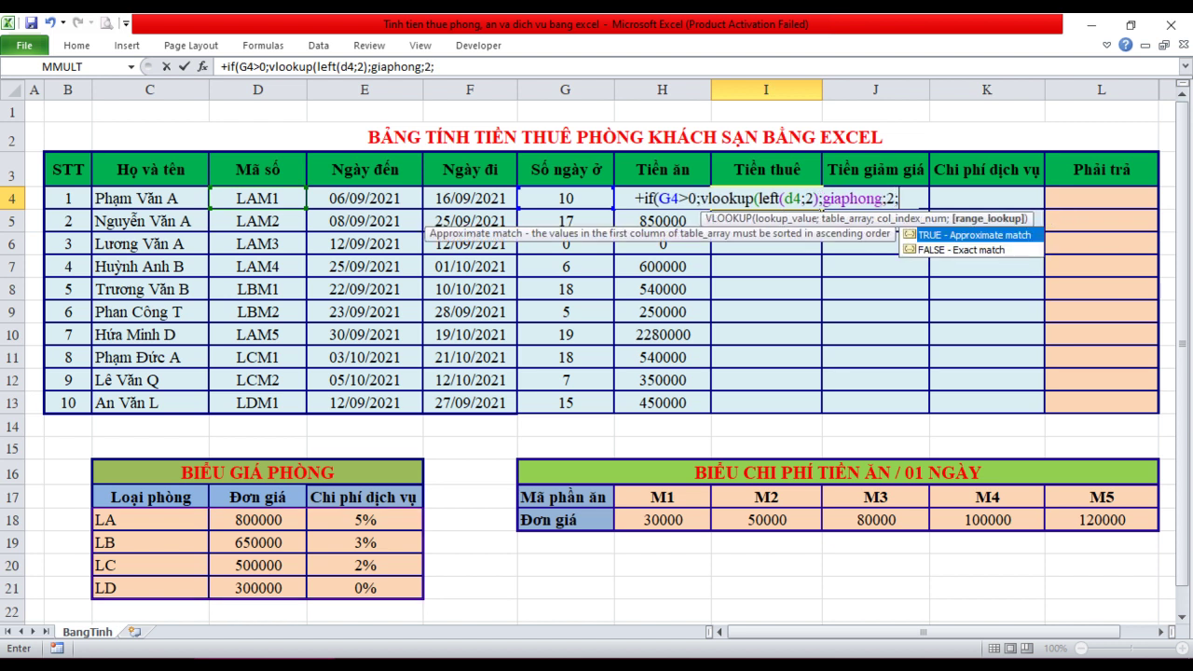
text(0)
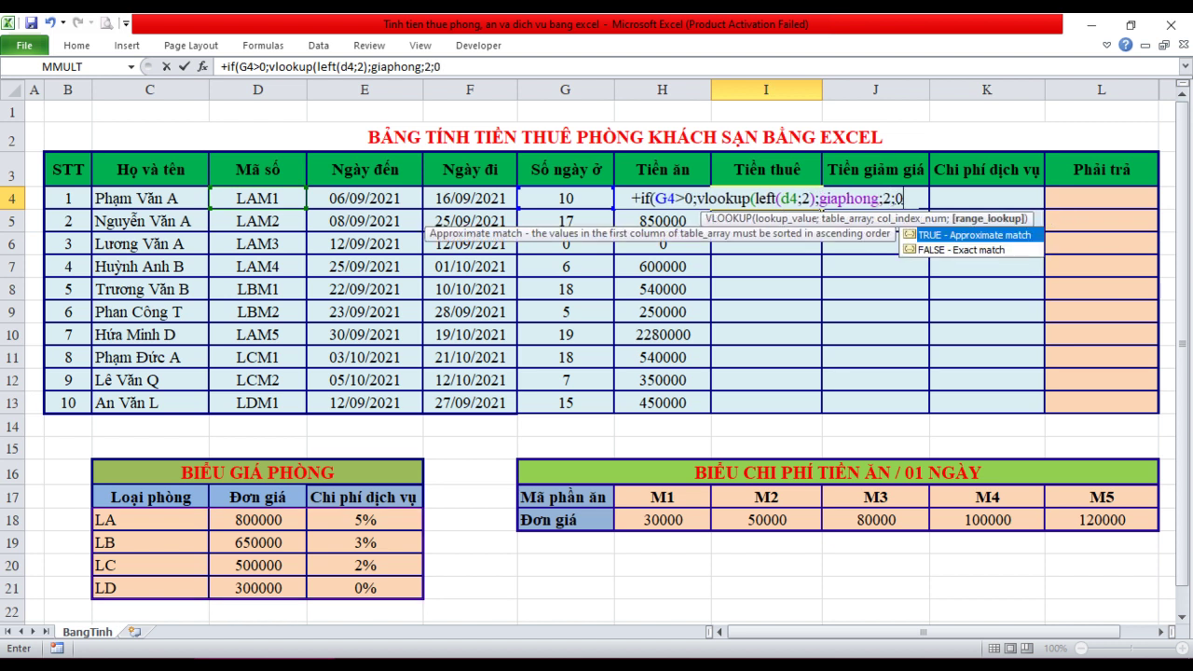
text())
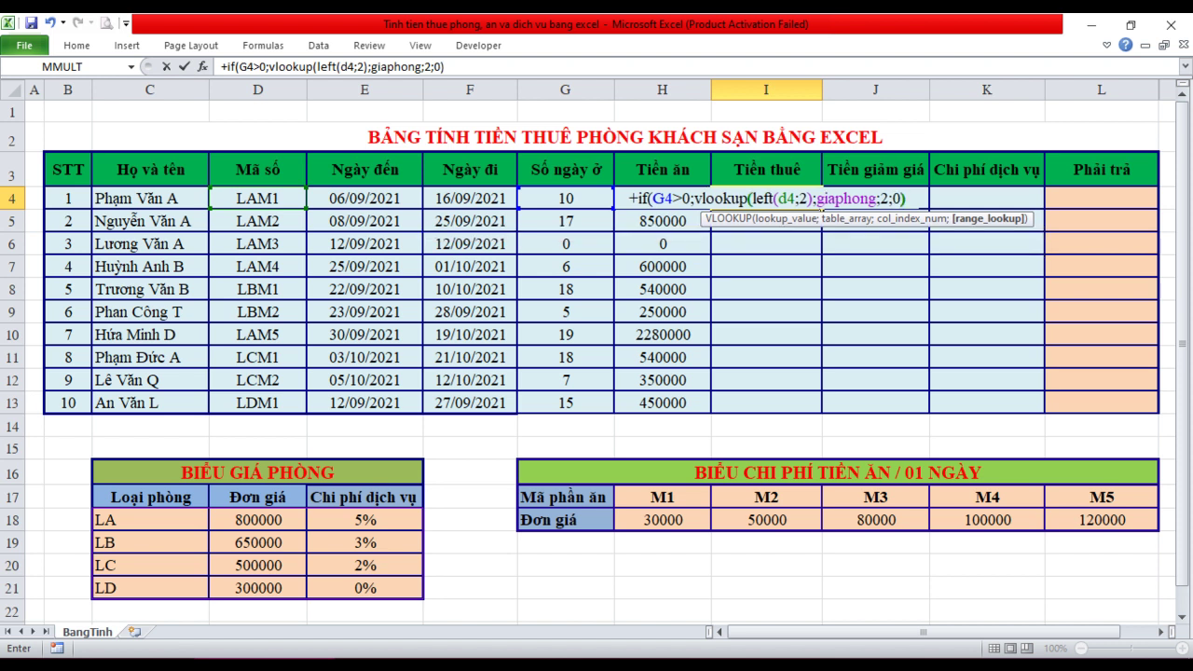
text(*)
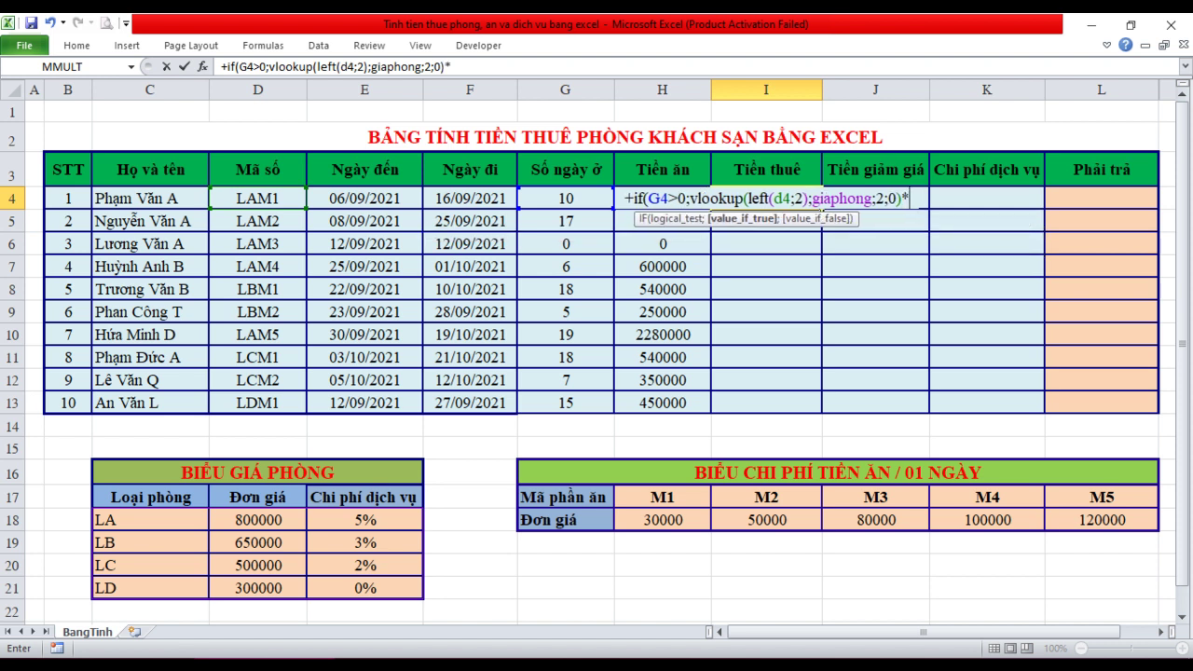
Complete I4's rent as price times G4, otherwise the pasted price lookup divided by 2
key(Left)
key(Left)
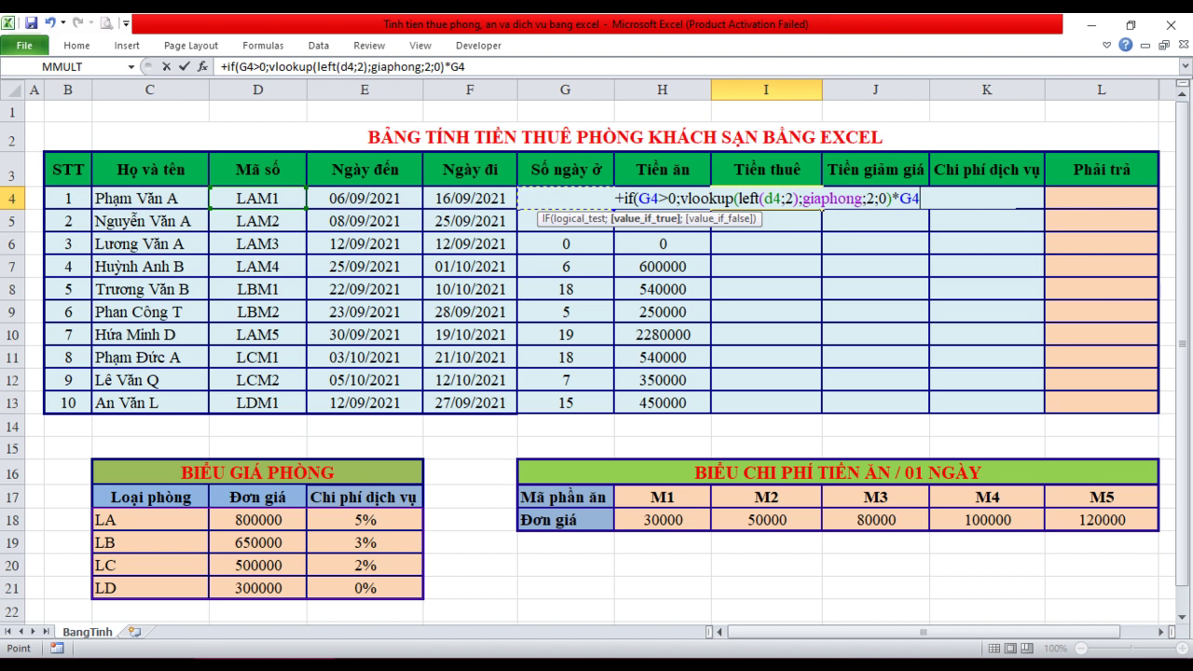
text(;)
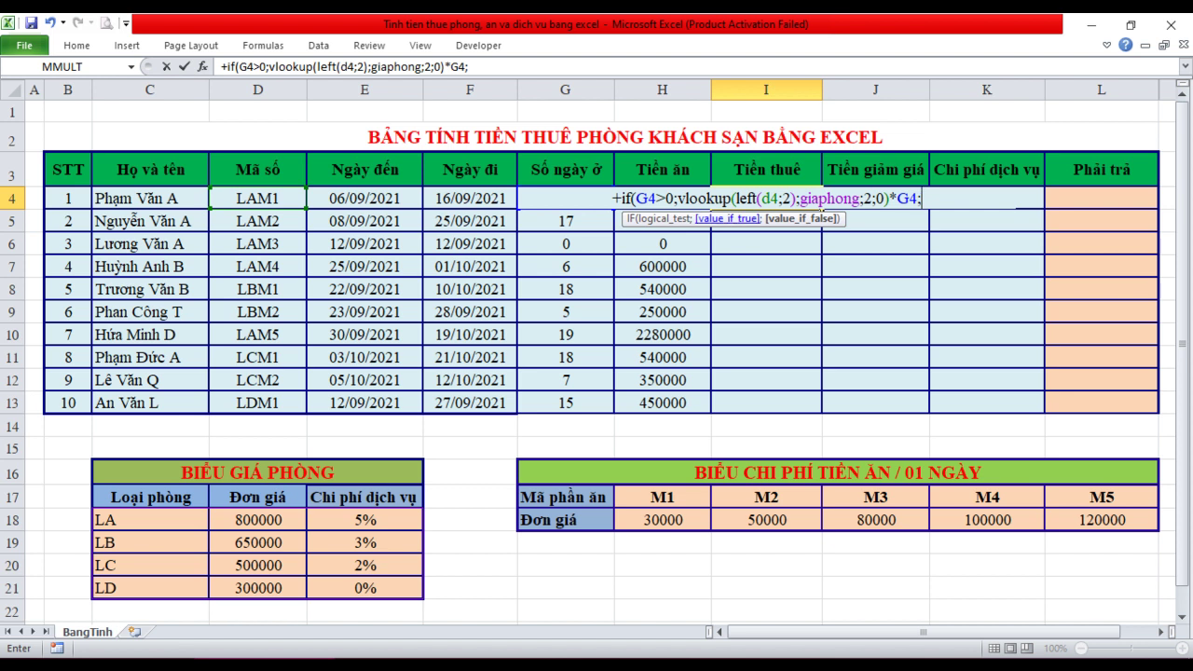
drag(678, 197, 890, 197)
key(ctrl+c)
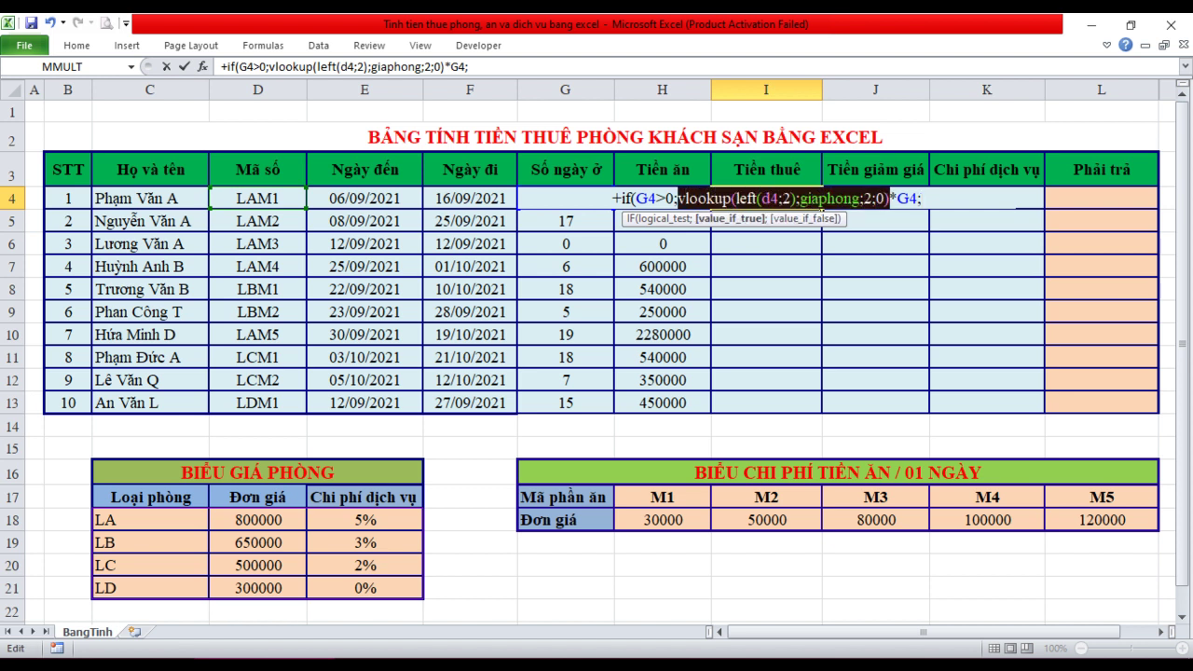
click(921, 198)
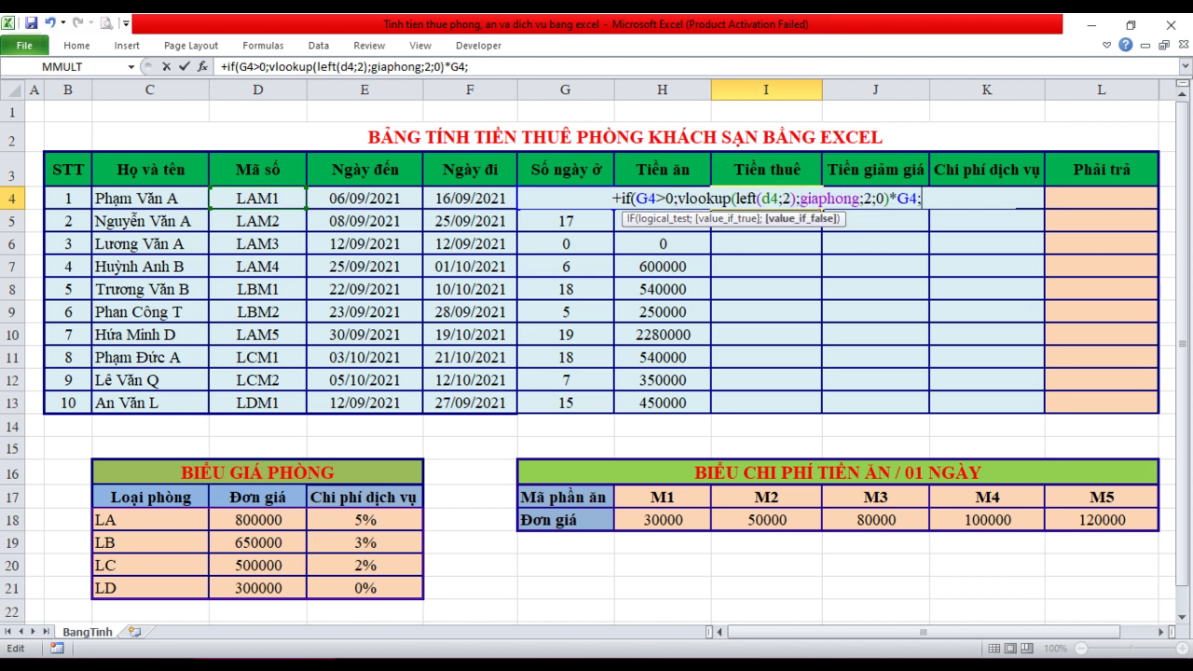
key(ctrl+v)
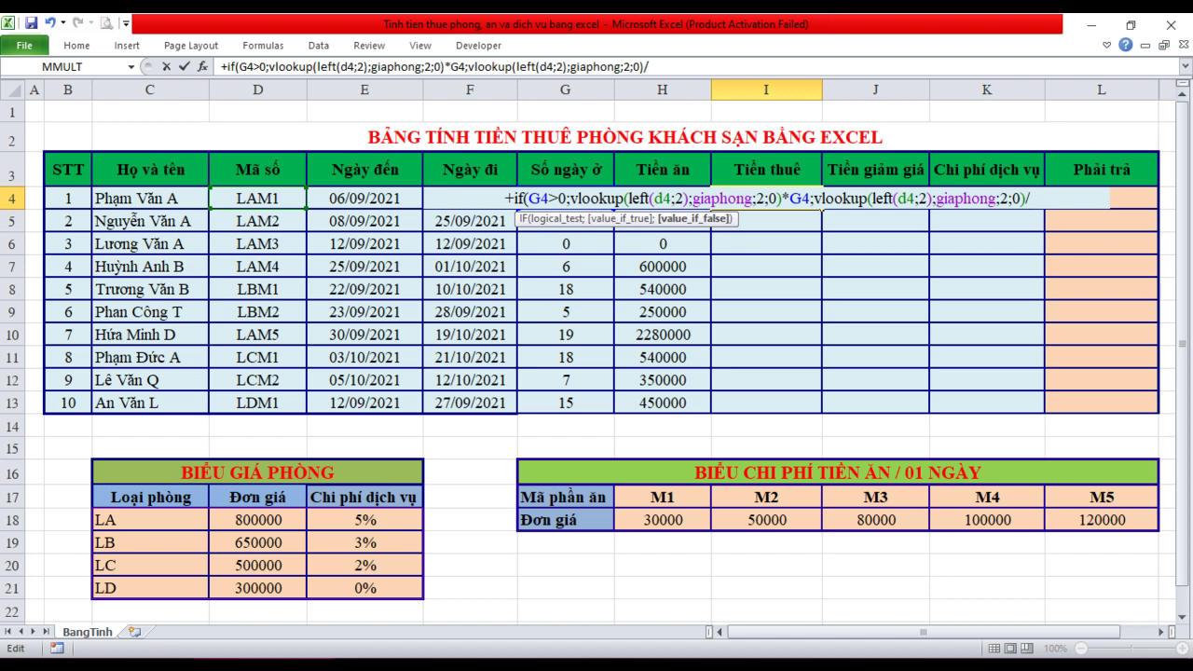
text(2)
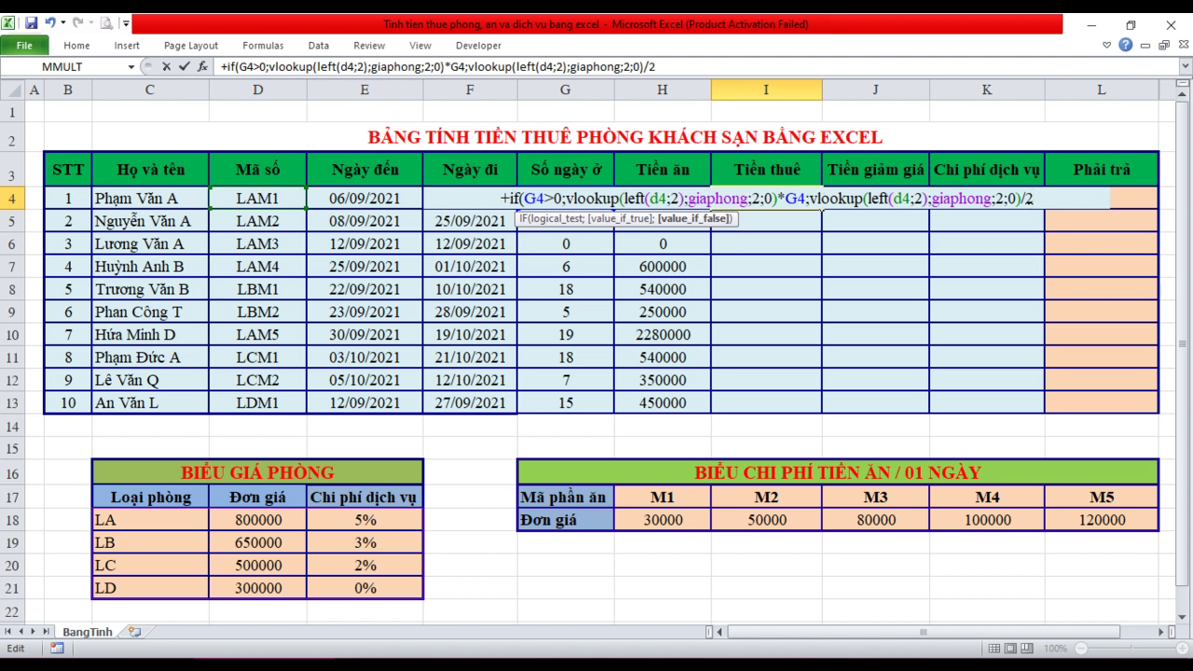
text())
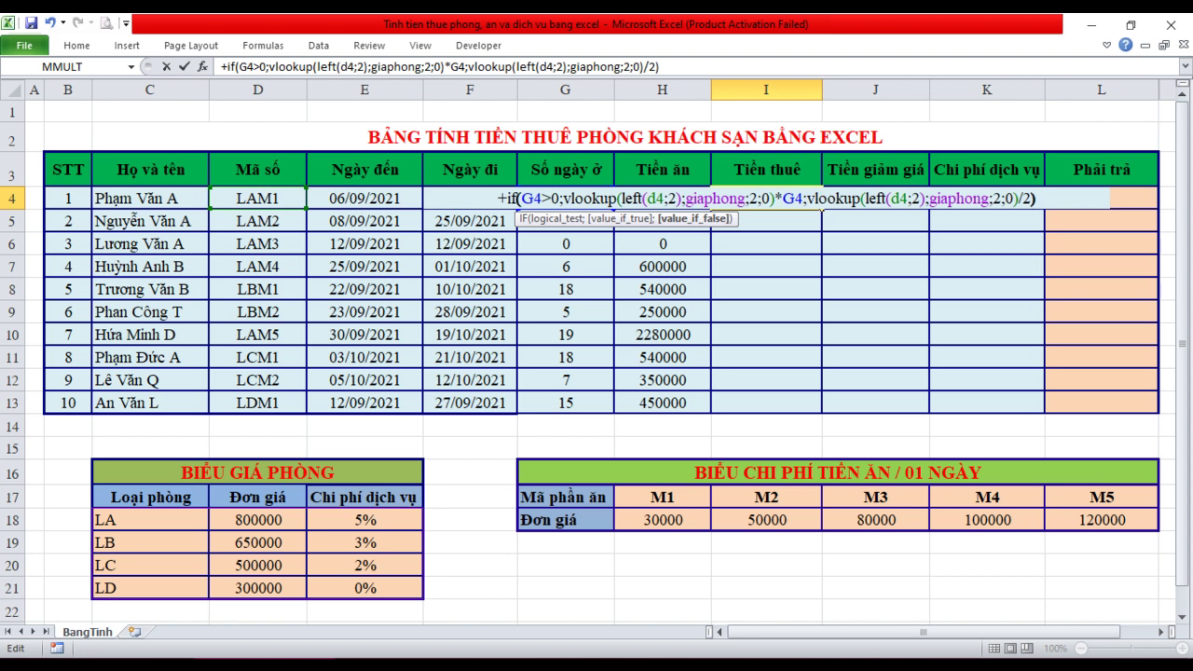
Confirm and review I4's rent formula, including its half-price fallback, then fill it down to I13
key(Return)
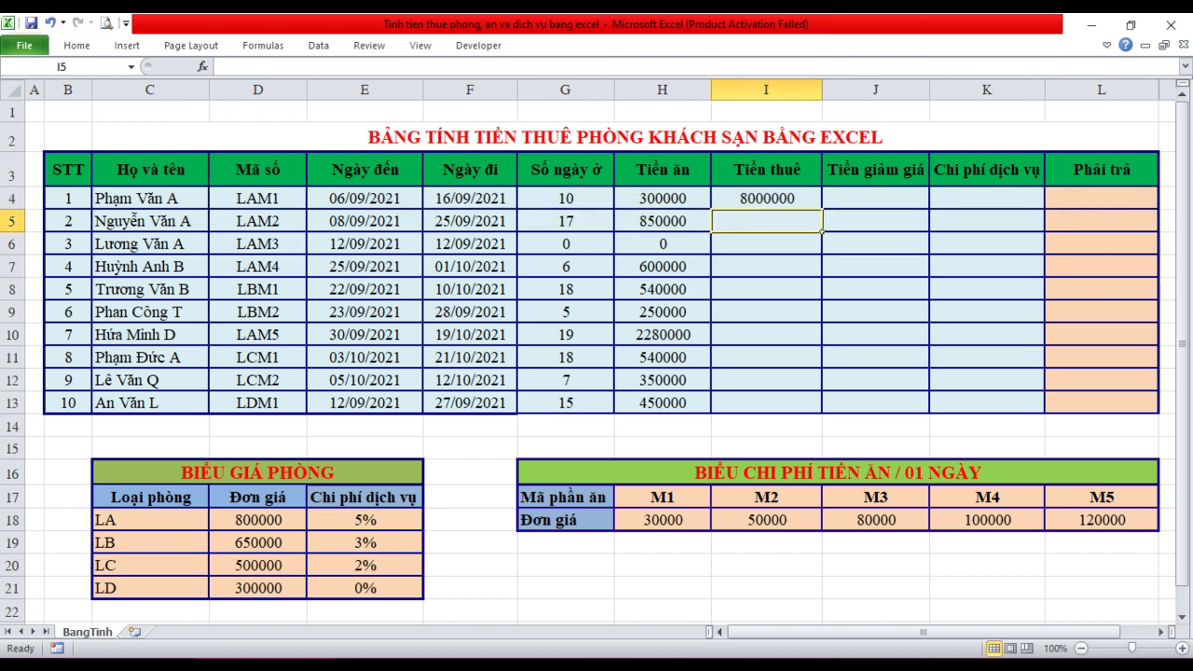
click(766, 198)
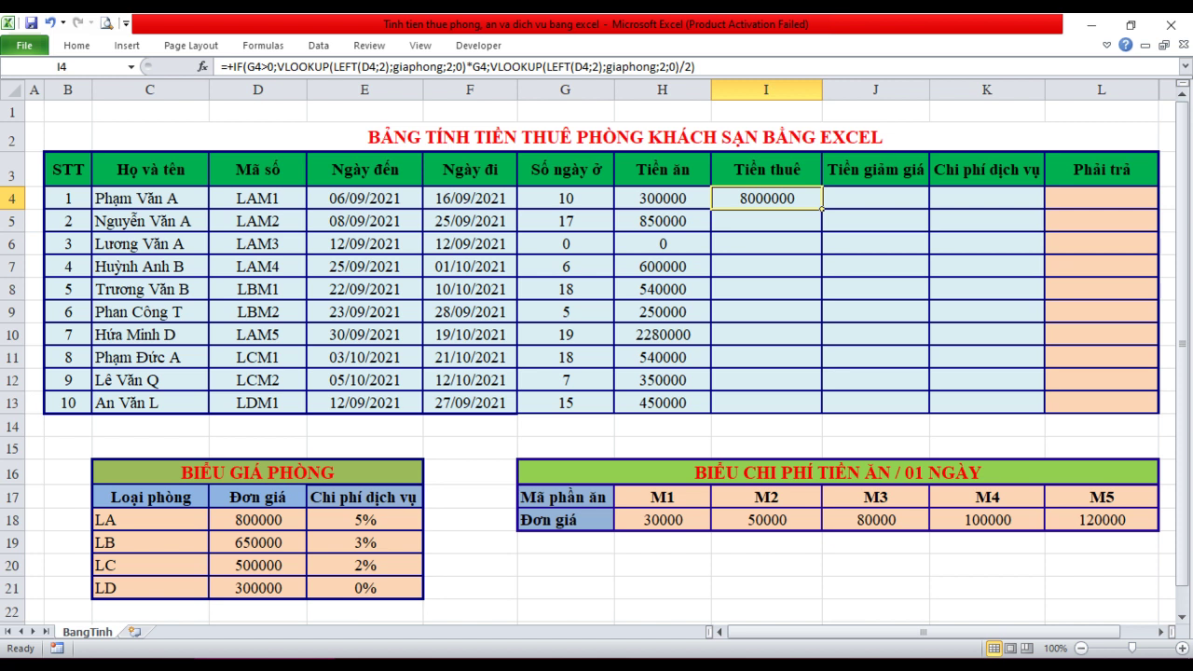
double_click(783, 198)
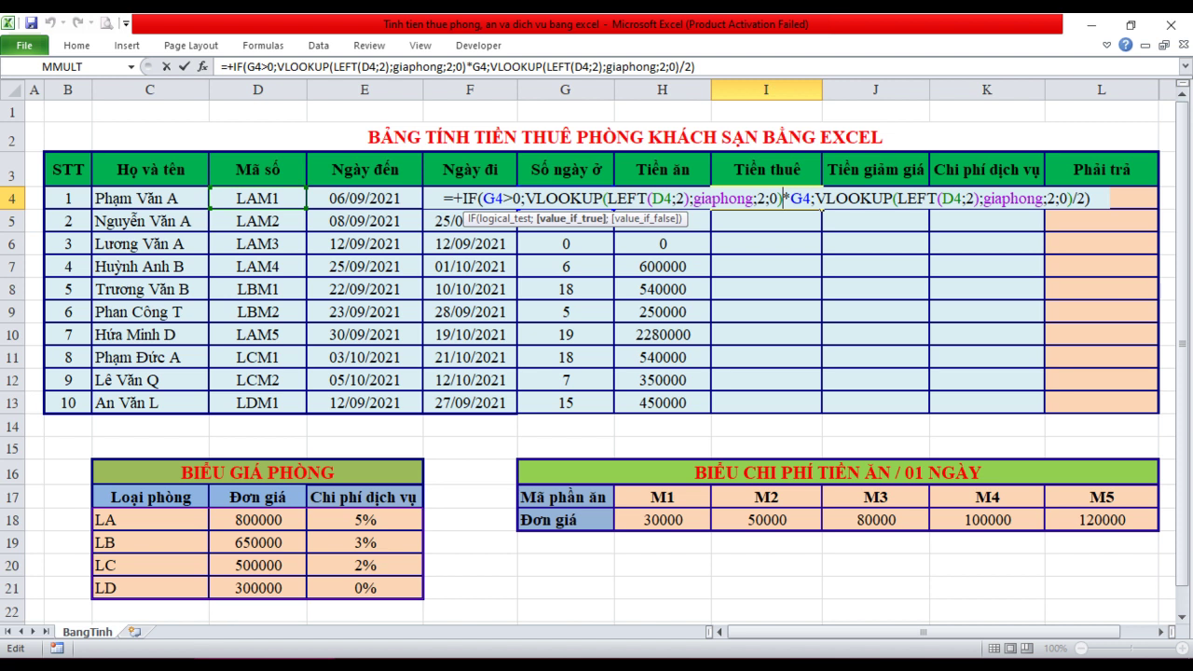
drag(824, 199, 1089, 199)
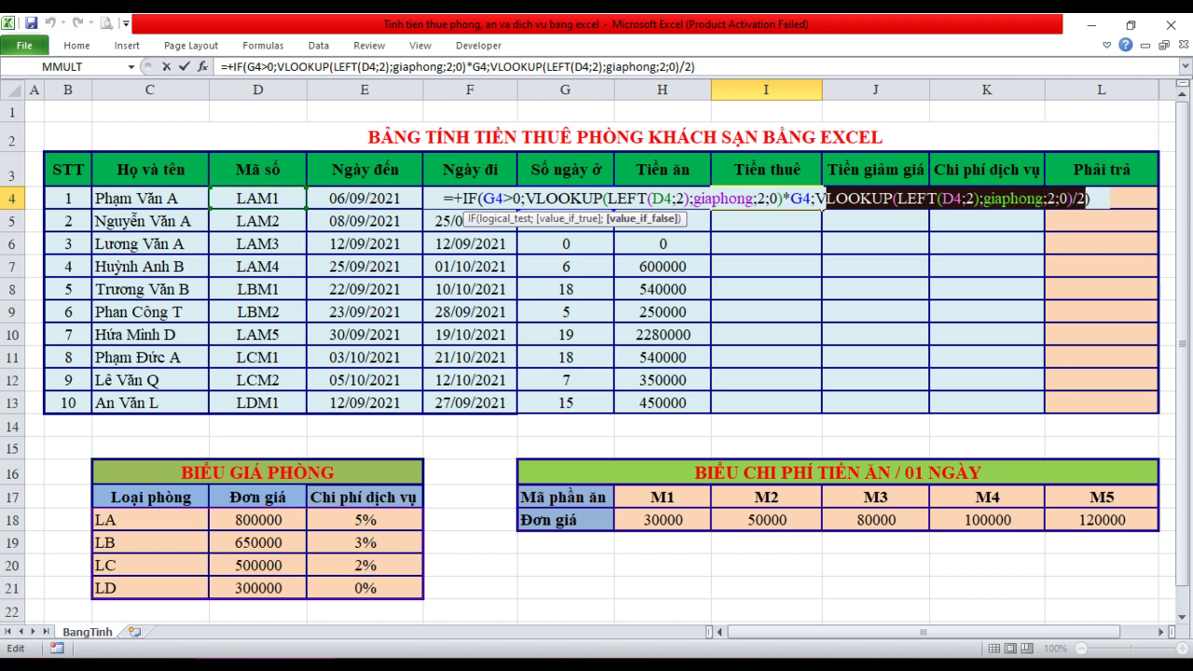
key(Return)
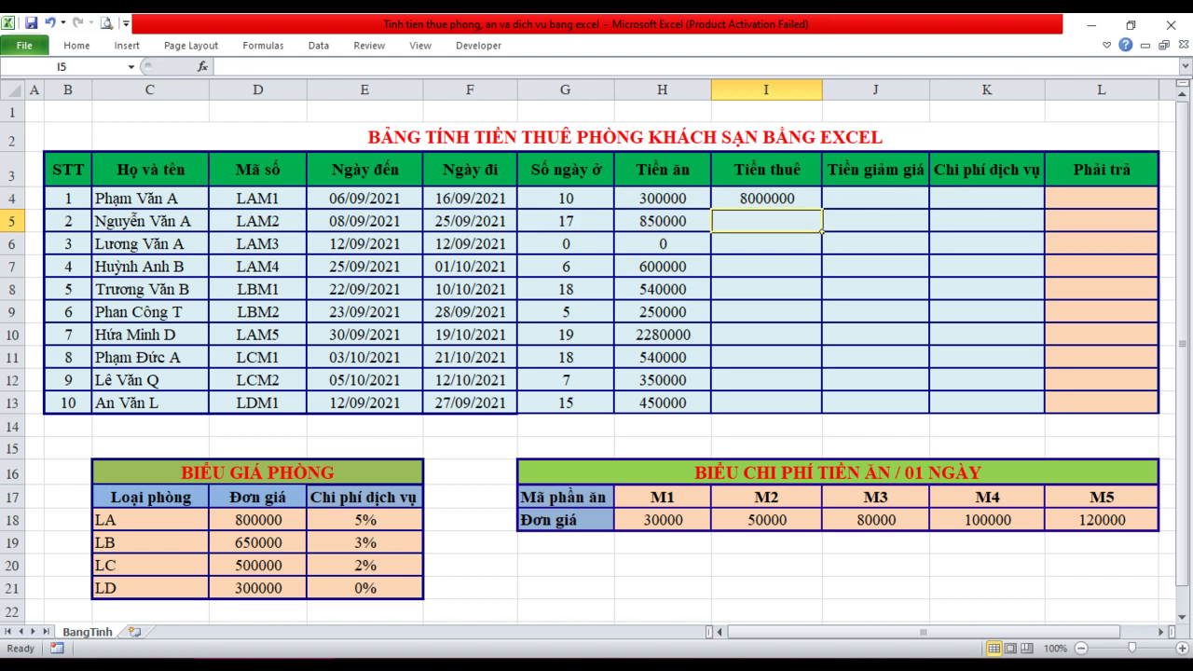
click(766, 198)
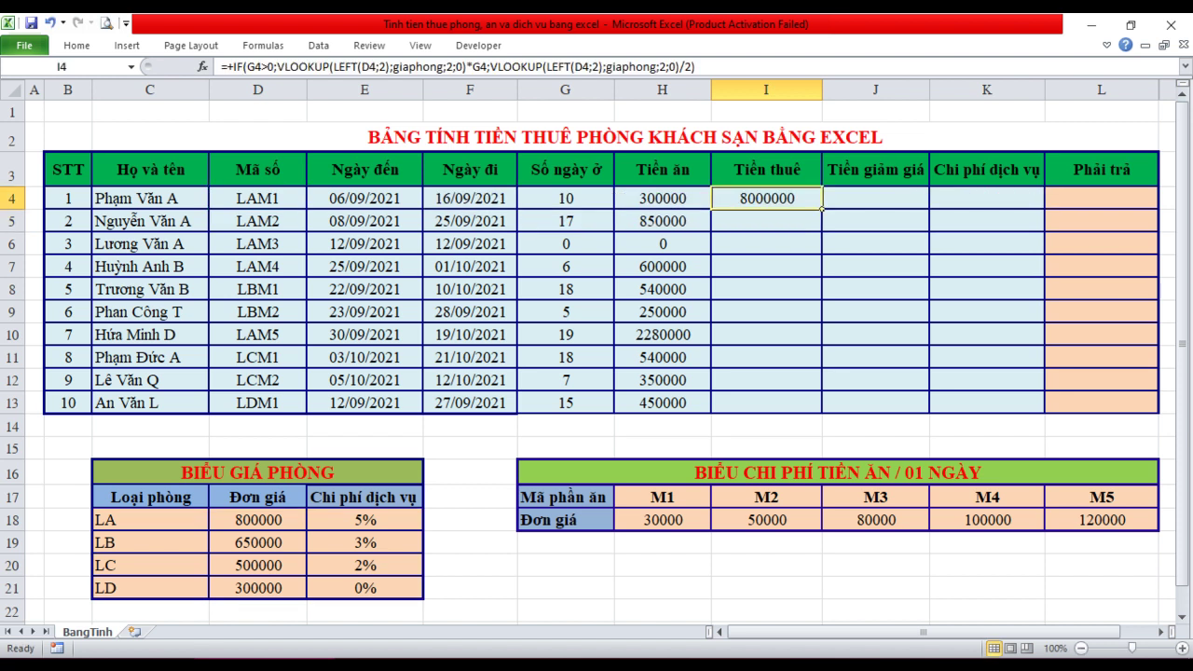
drag(822, 209, 821, 412)
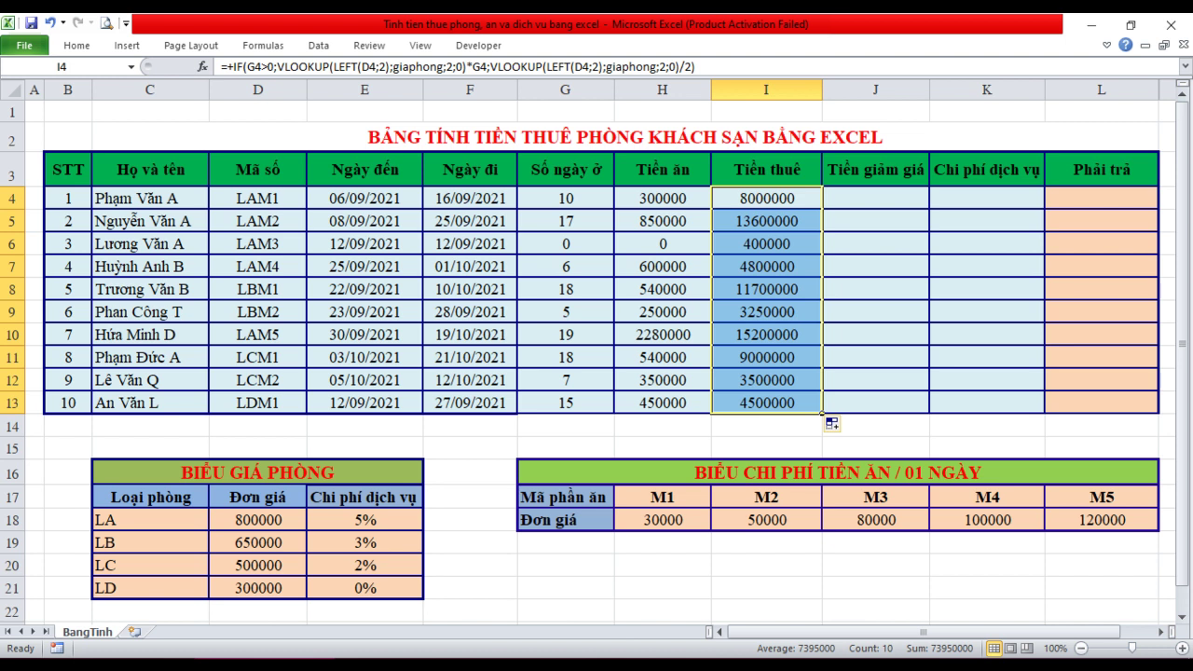
click(876, 198)
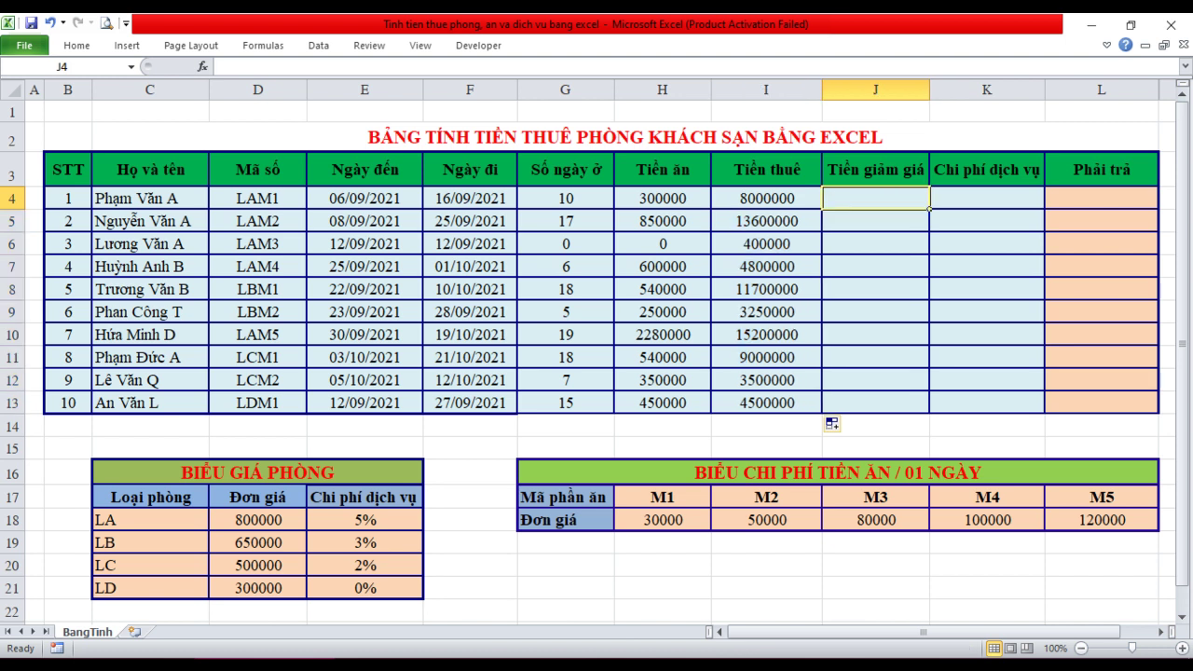
Enter =IF(G4>=15;10/100;0)*I4 in J4 and fill it down to J13
text(+if)
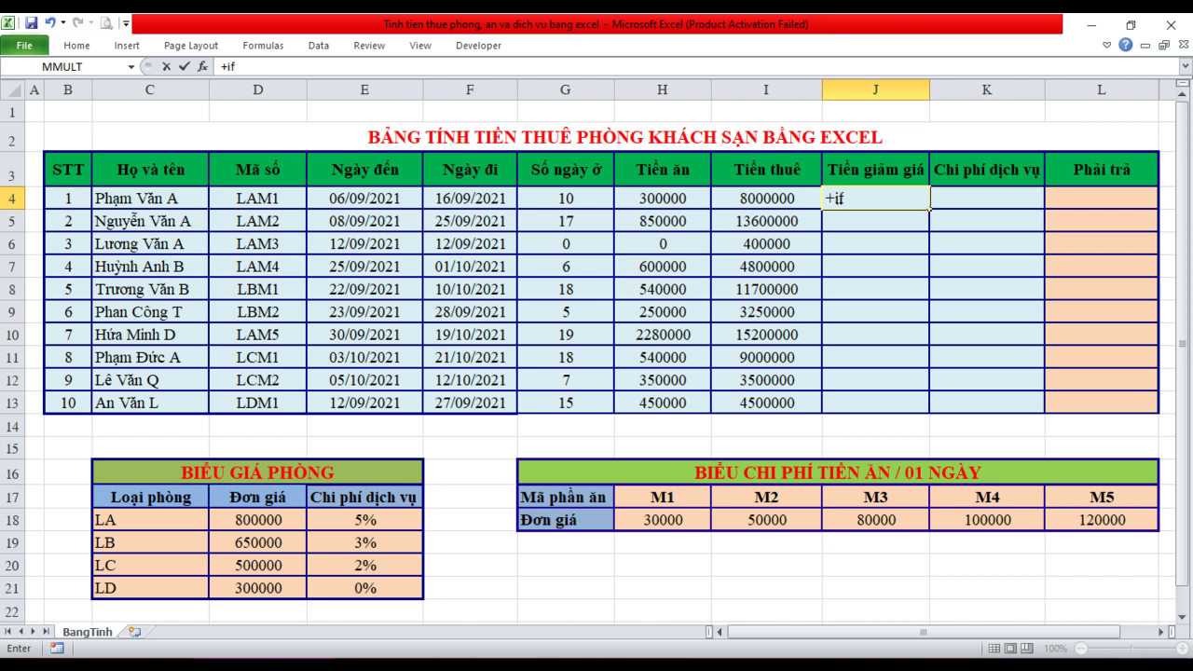
text(()
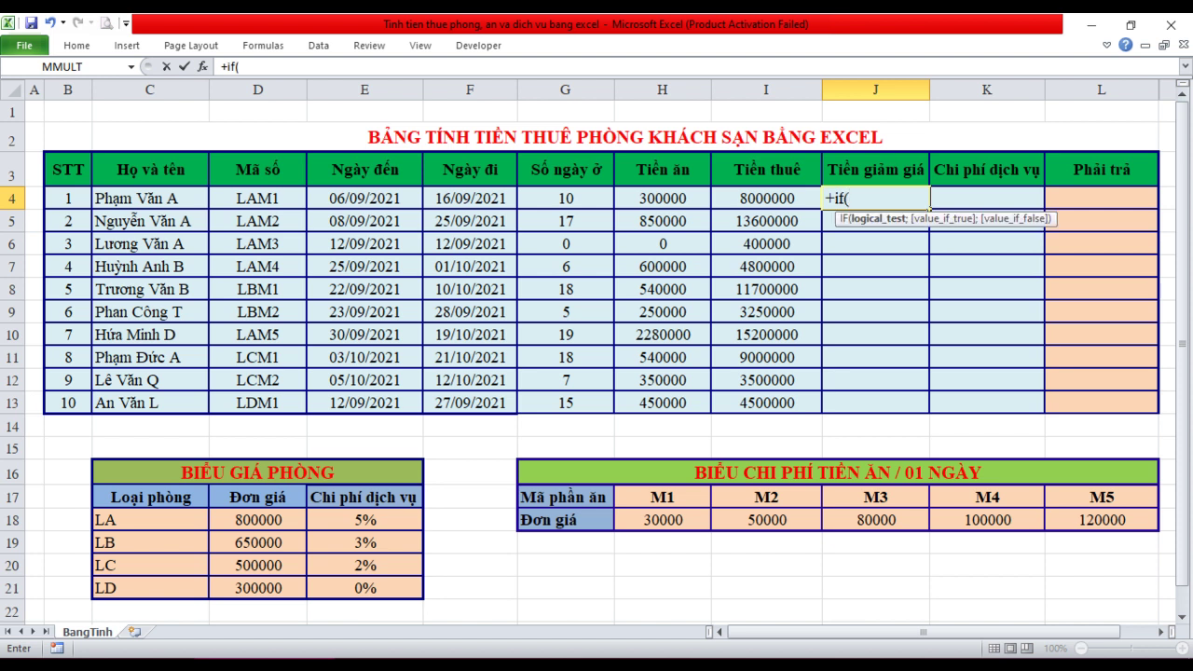
text(g4)
text(>=15;)
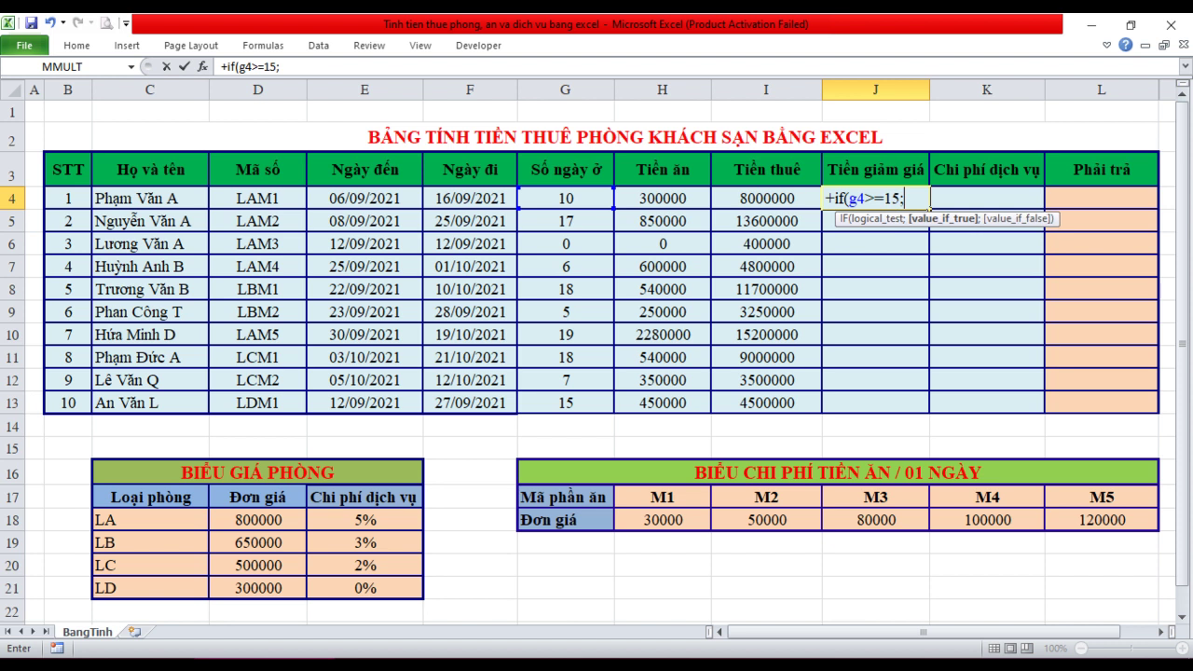
text(10/100;0)
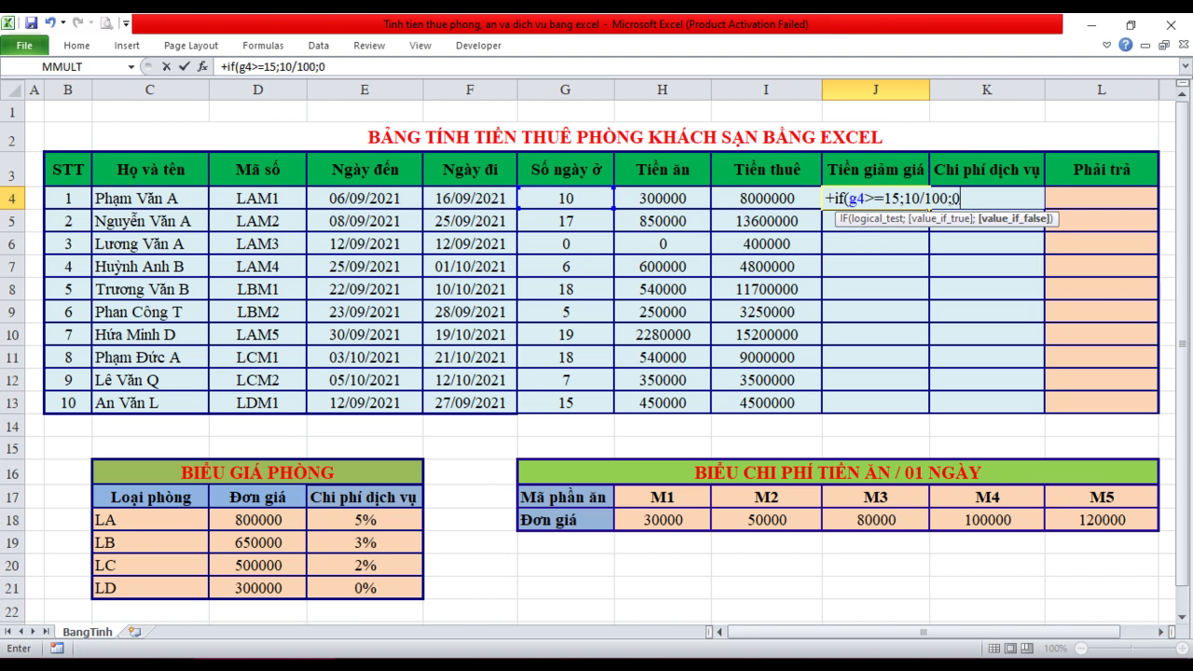
text())
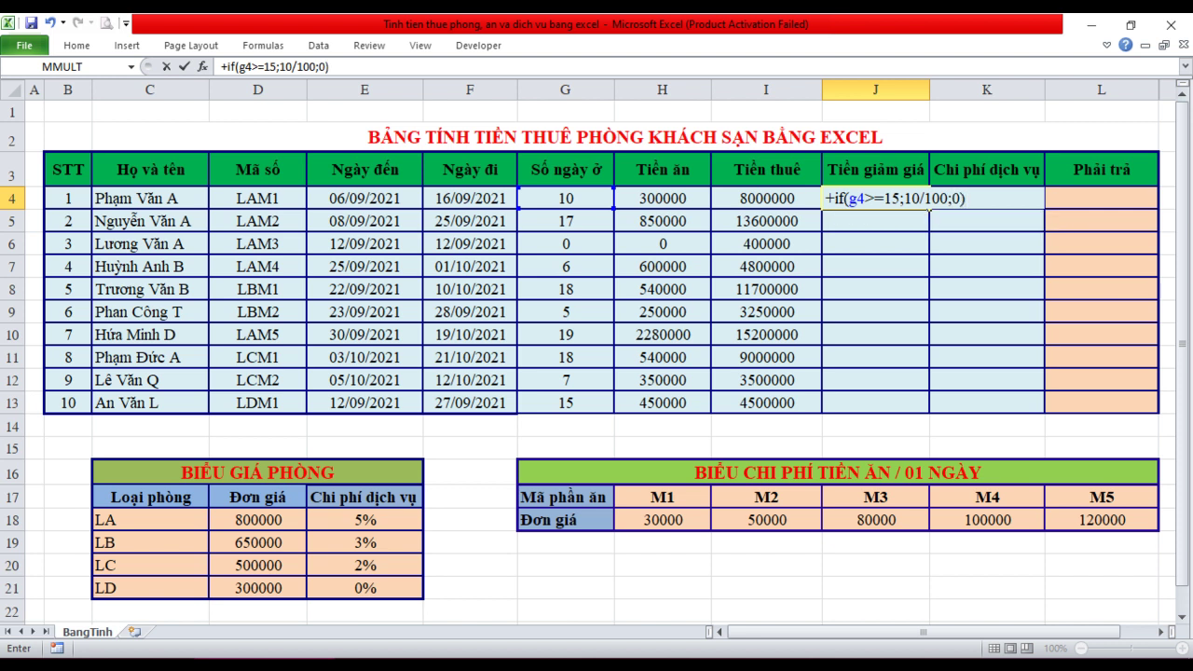
text(*)
click(766, 198)
key(Return)
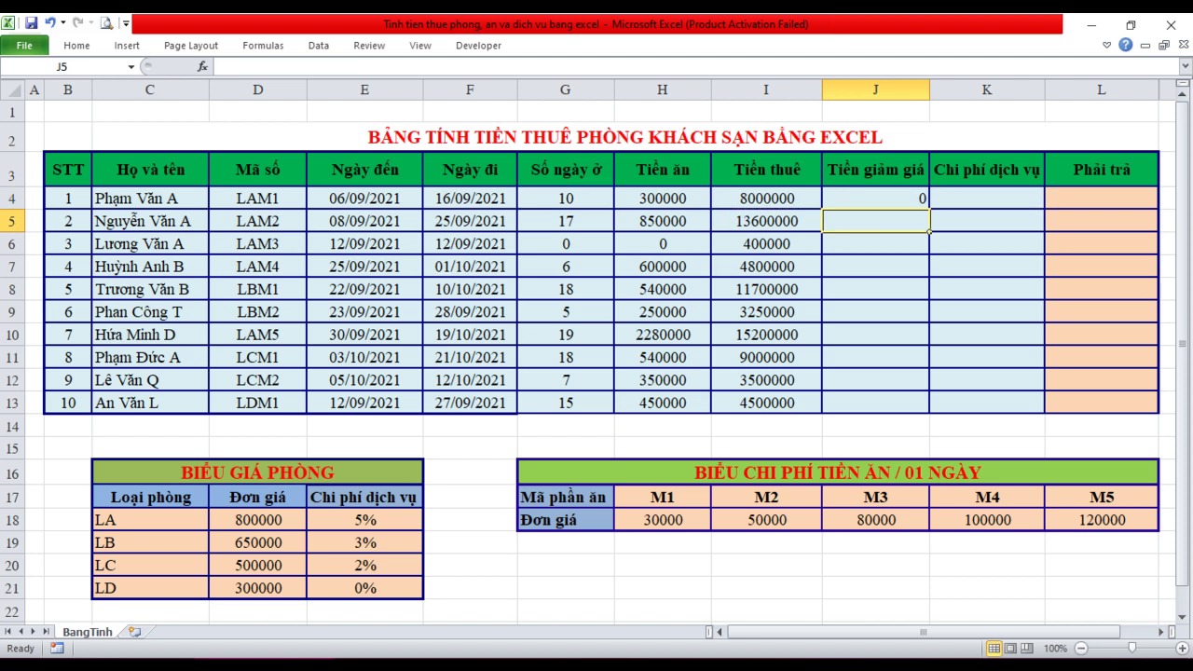
click(876, 198)
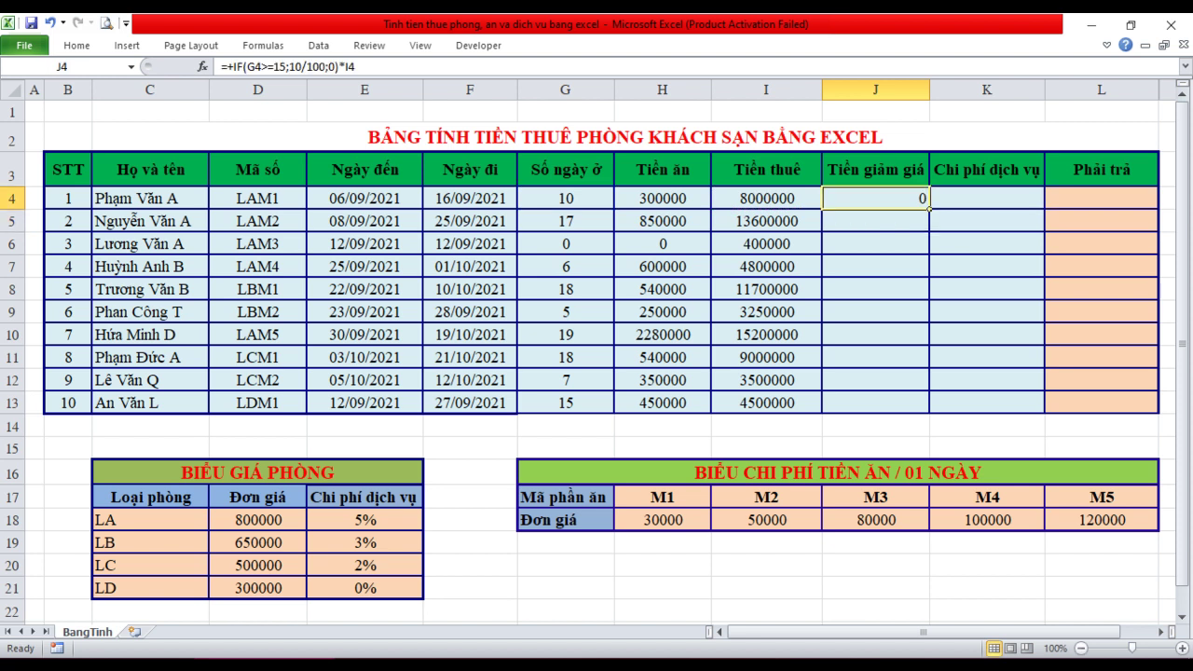
drag(930, 209, 929, 414)
click(876, 221)
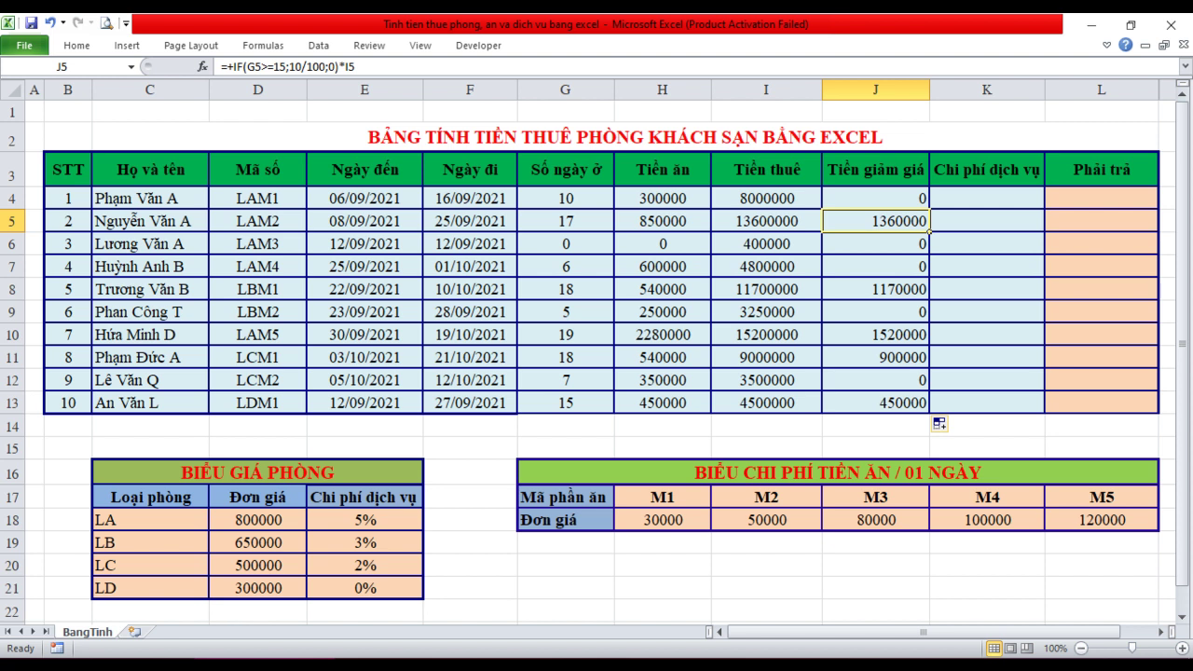
Enter =VLOOKUP(LEFT(D4;2);giaphong;3;0)*I4 in K4 for a service charge of 400000
click(987, 198)
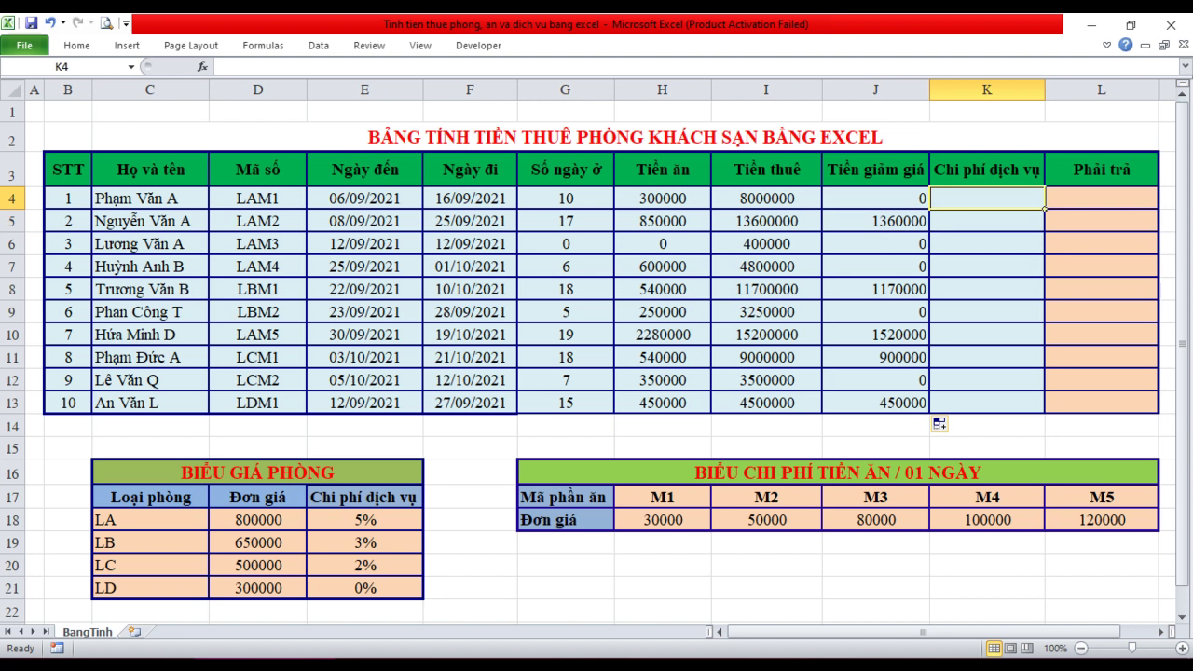
text(+vlook)
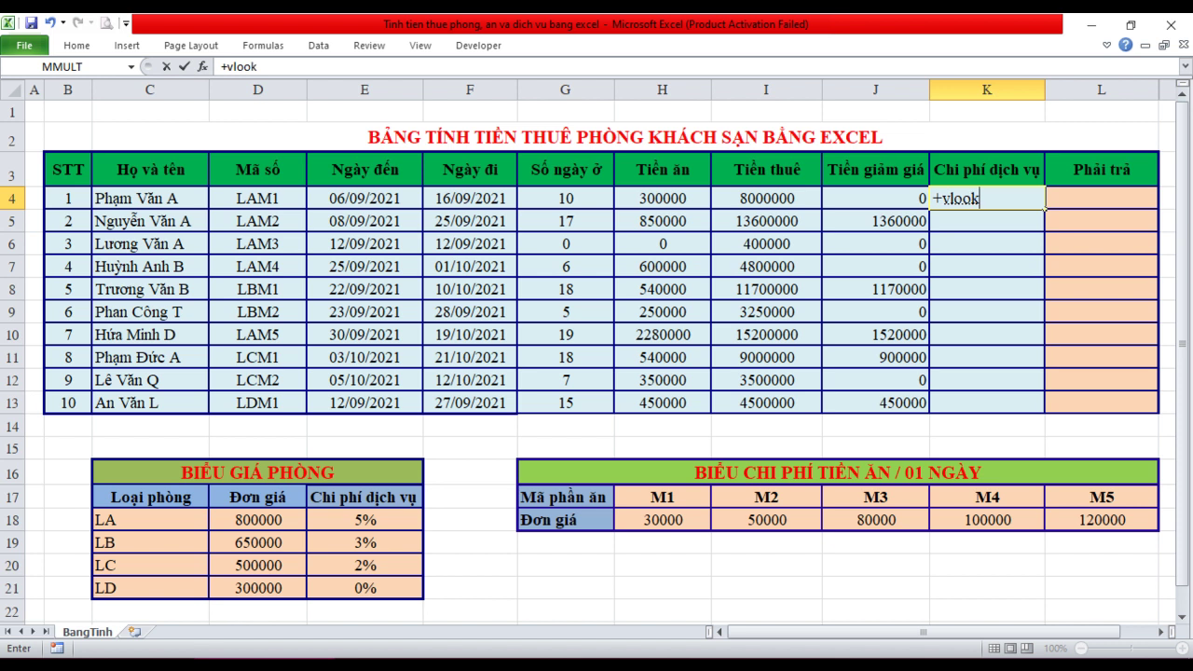
text(up)
text(()
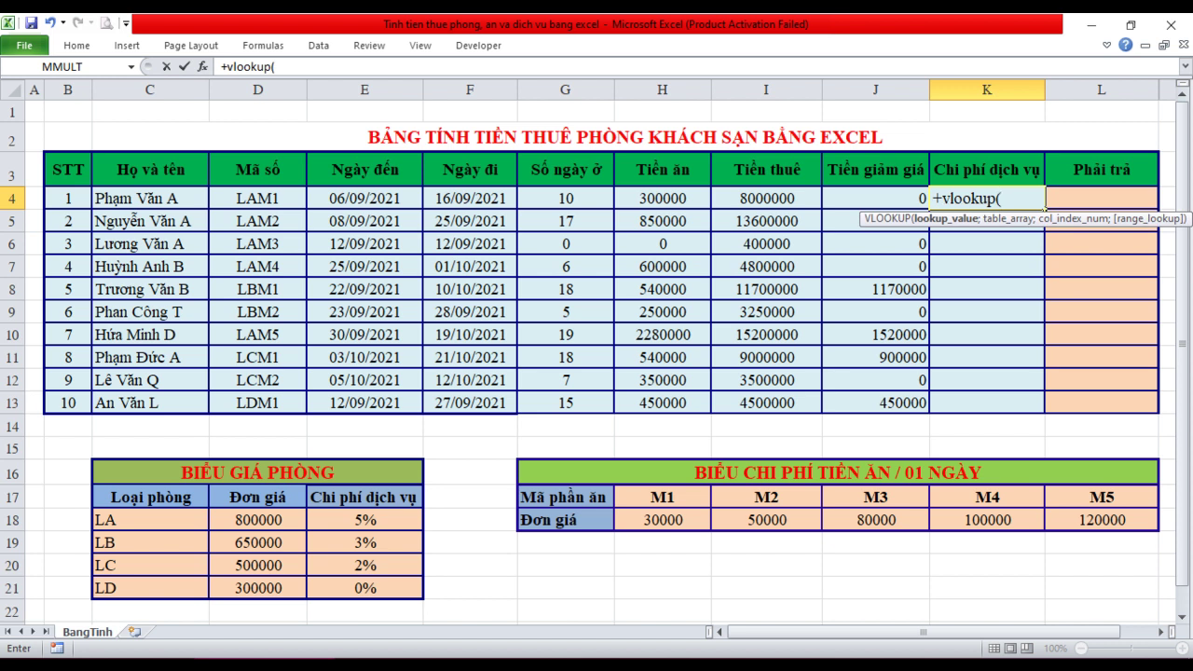
text(left)
text(()
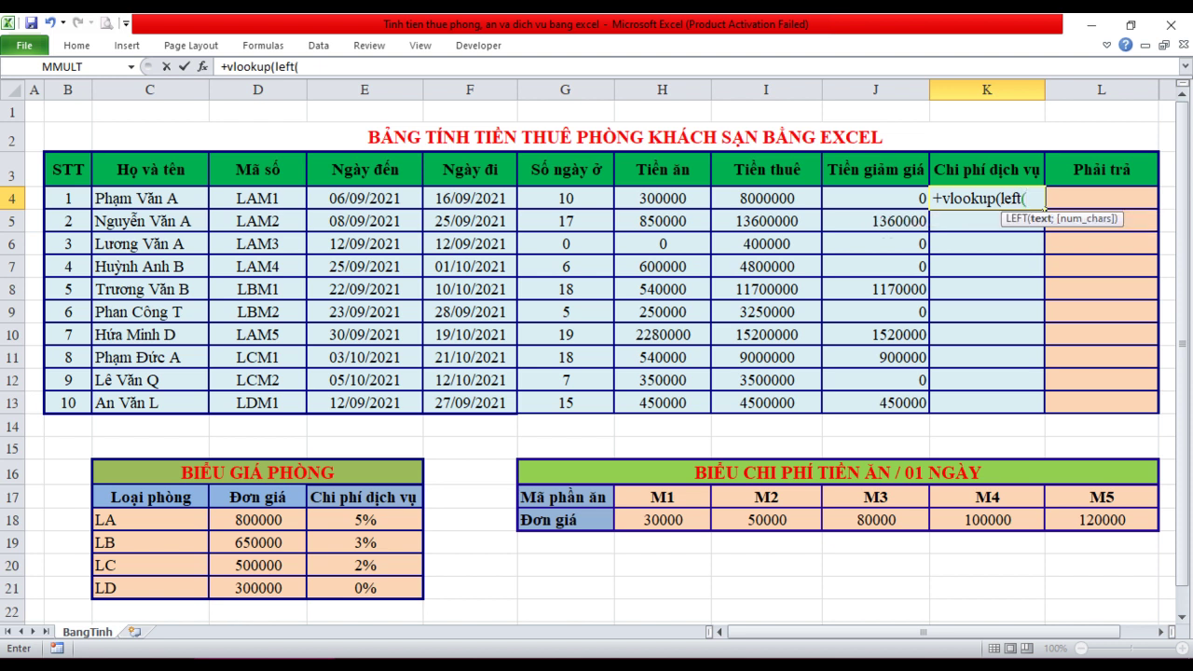
click(258, 197)
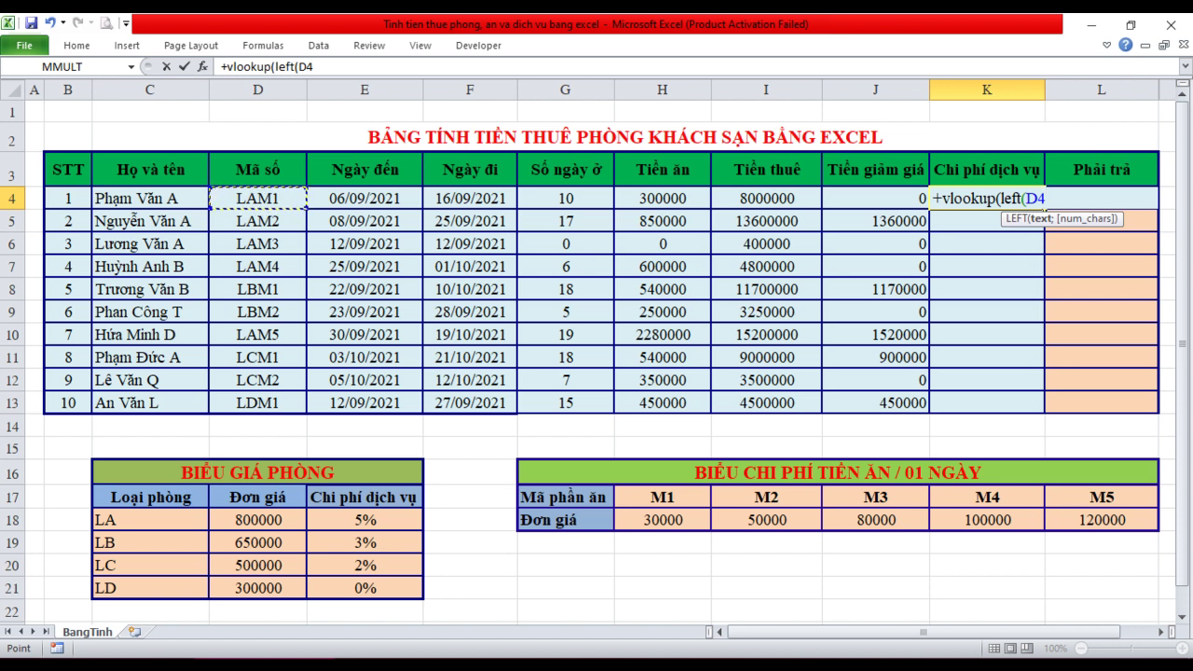
text(;2)
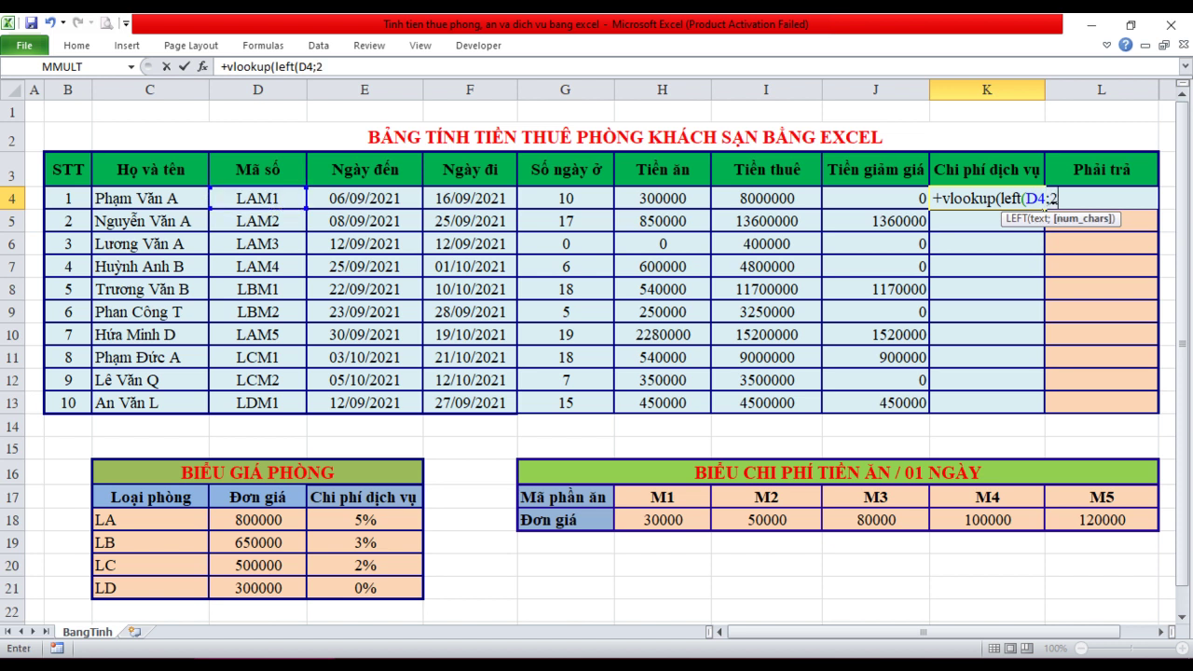
text())
text(;)
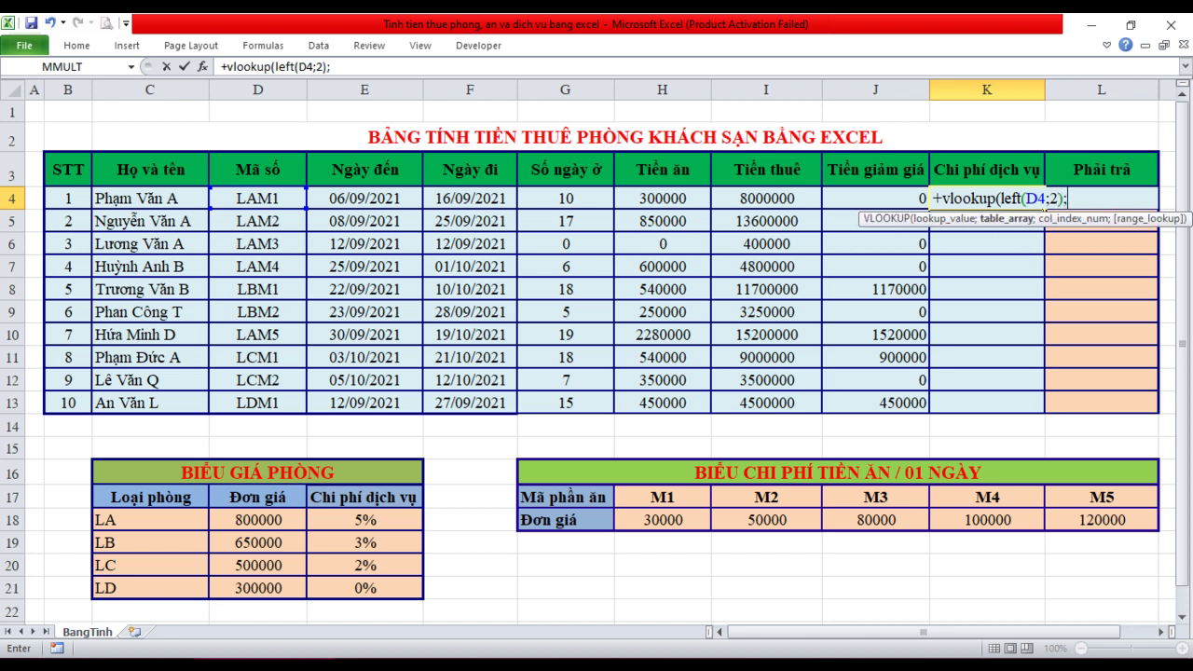
text(giaphong)
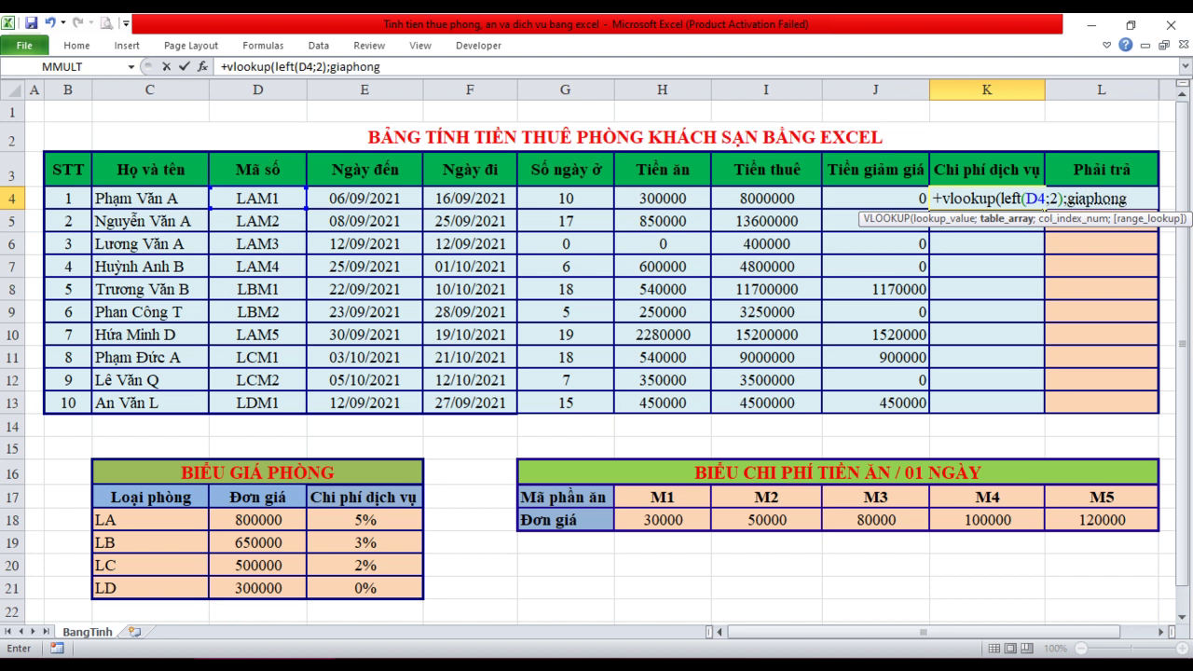
text(;3;)
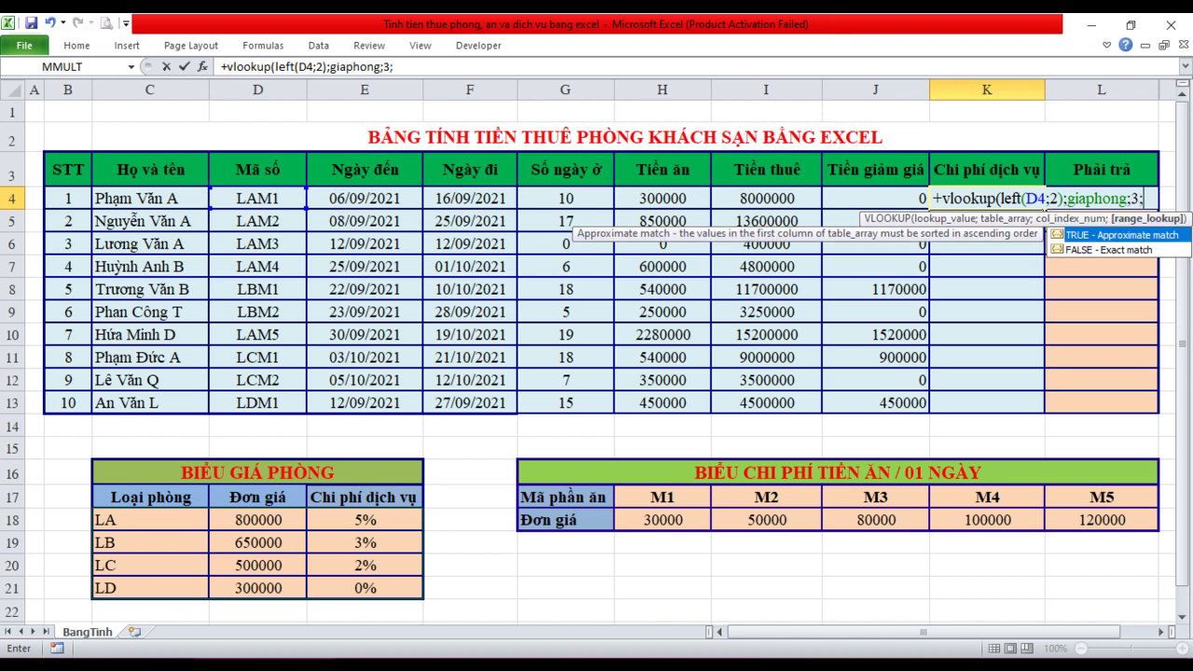
text(0))
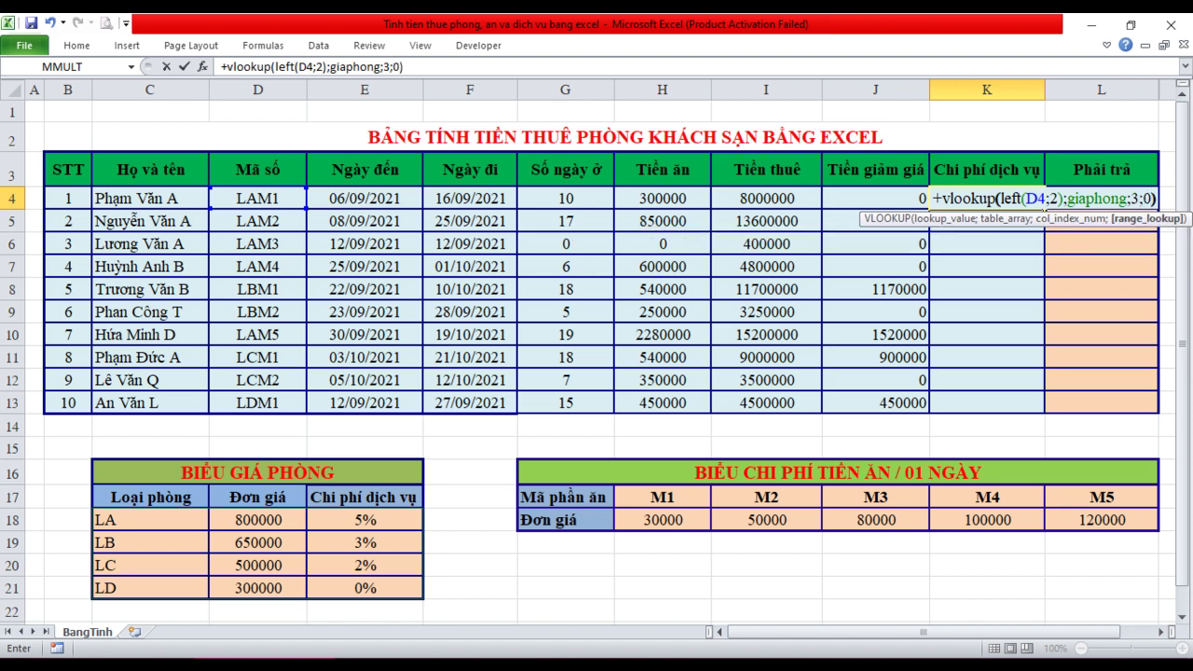
text(*)
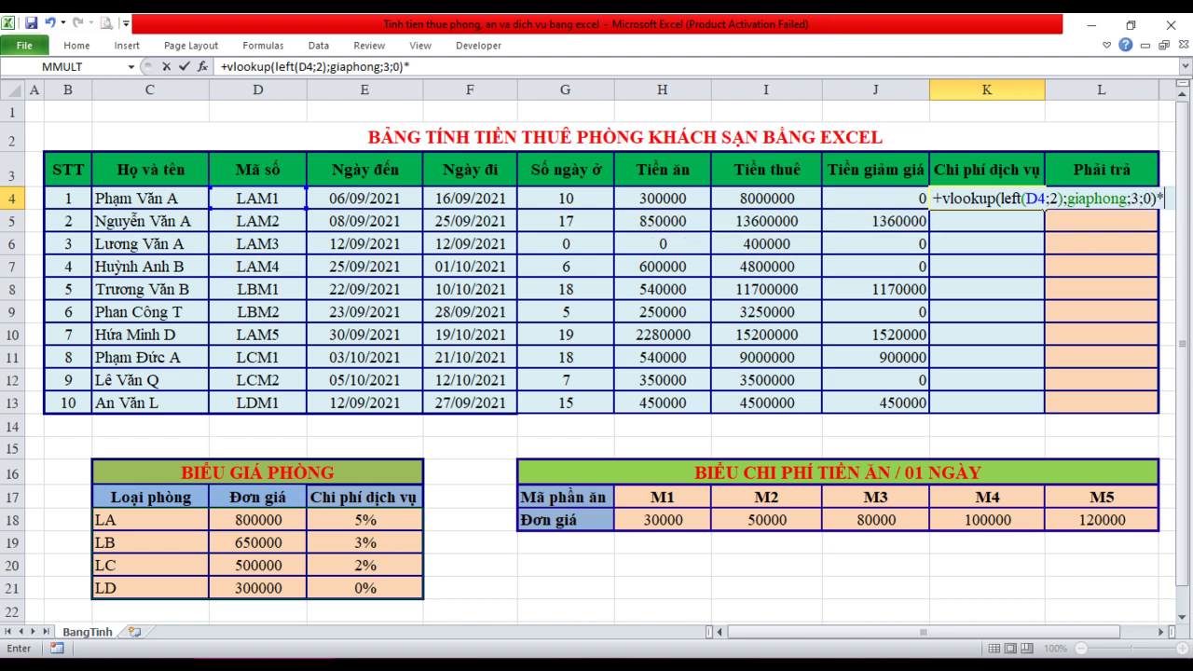
click(766, 198)
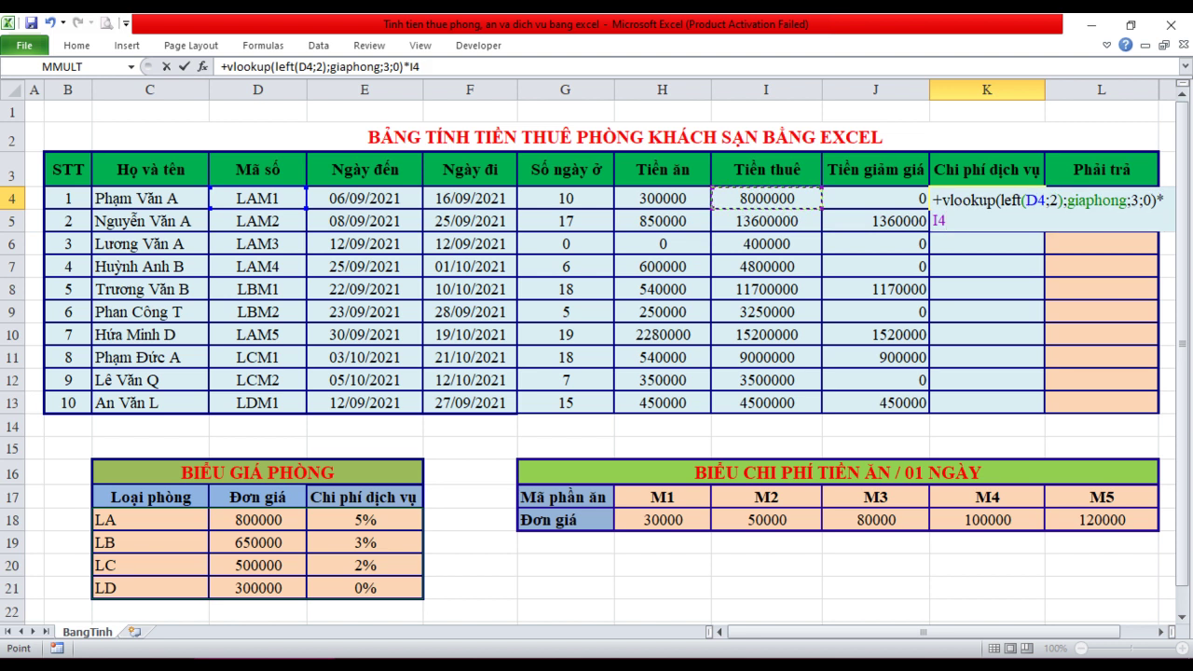
key(Return)
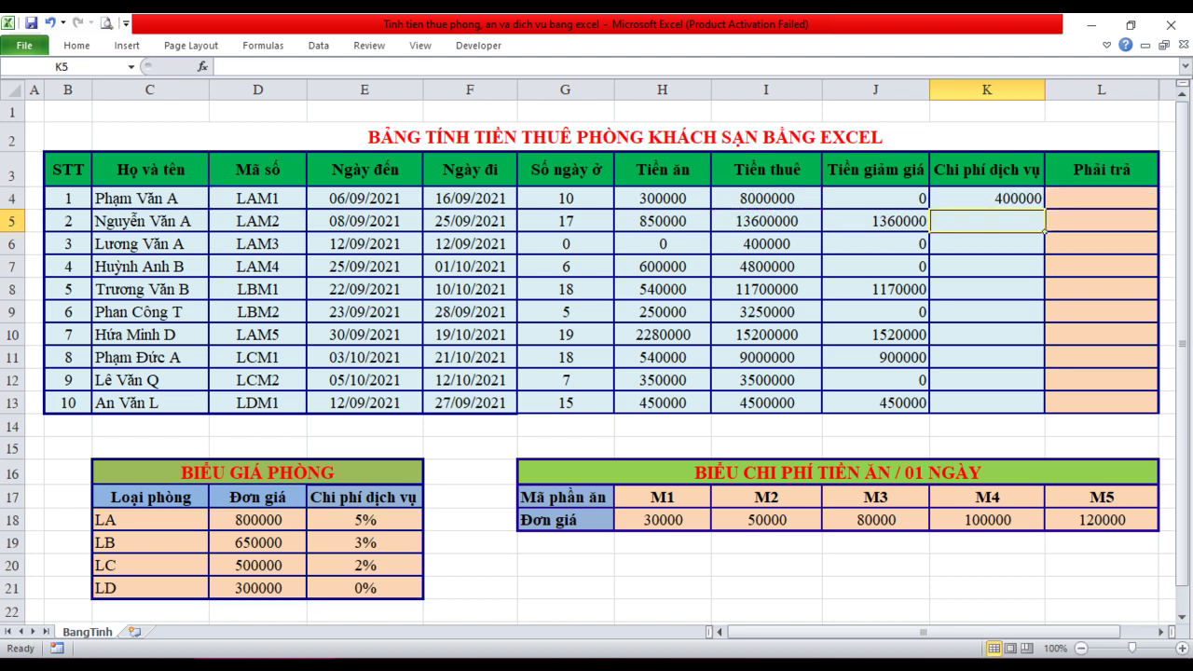
click(986, 197)
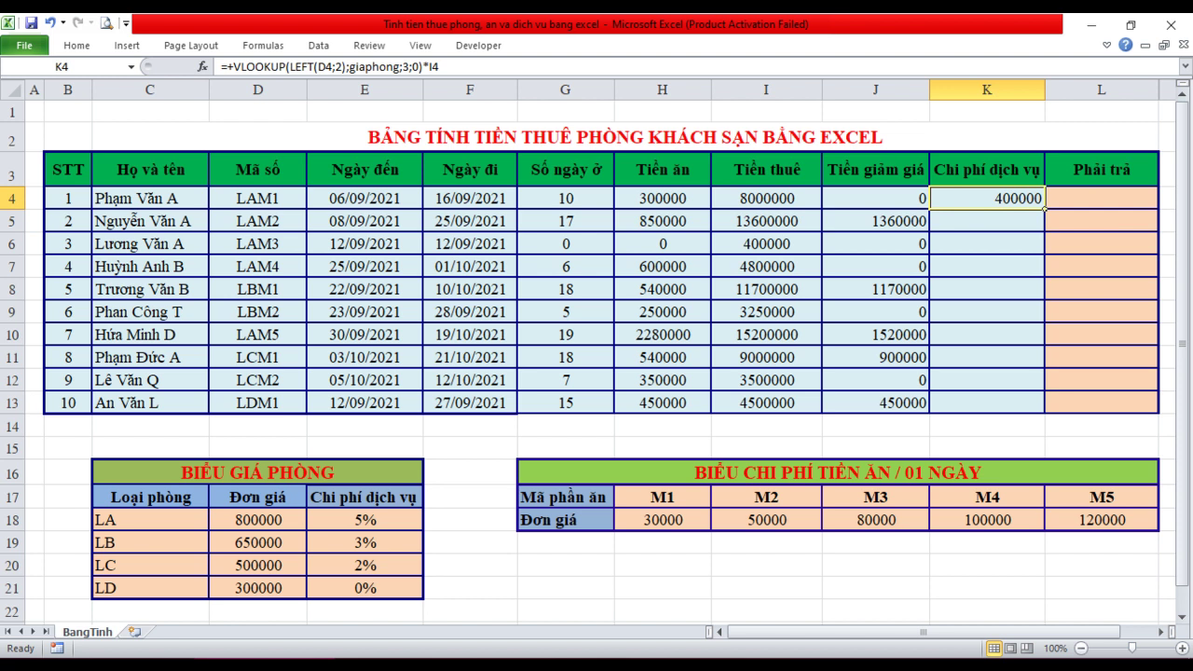
Check each argument of K4's service-charge formula, then fill it down to K13
double_click(999, 198)
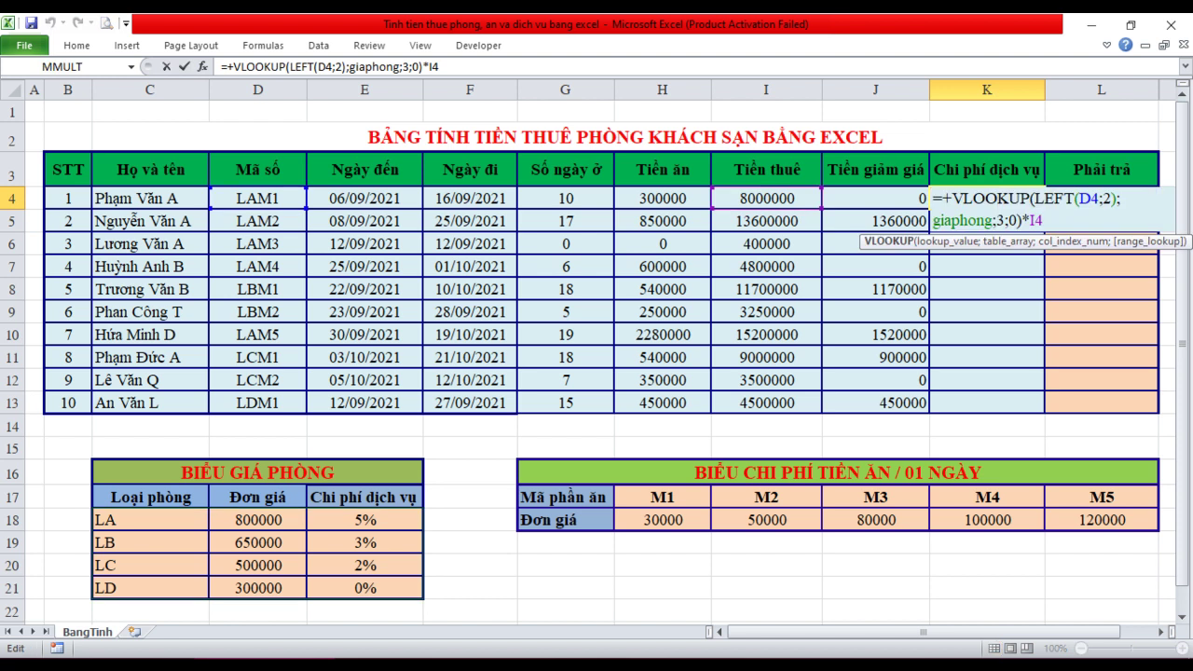
click(1090, 199)
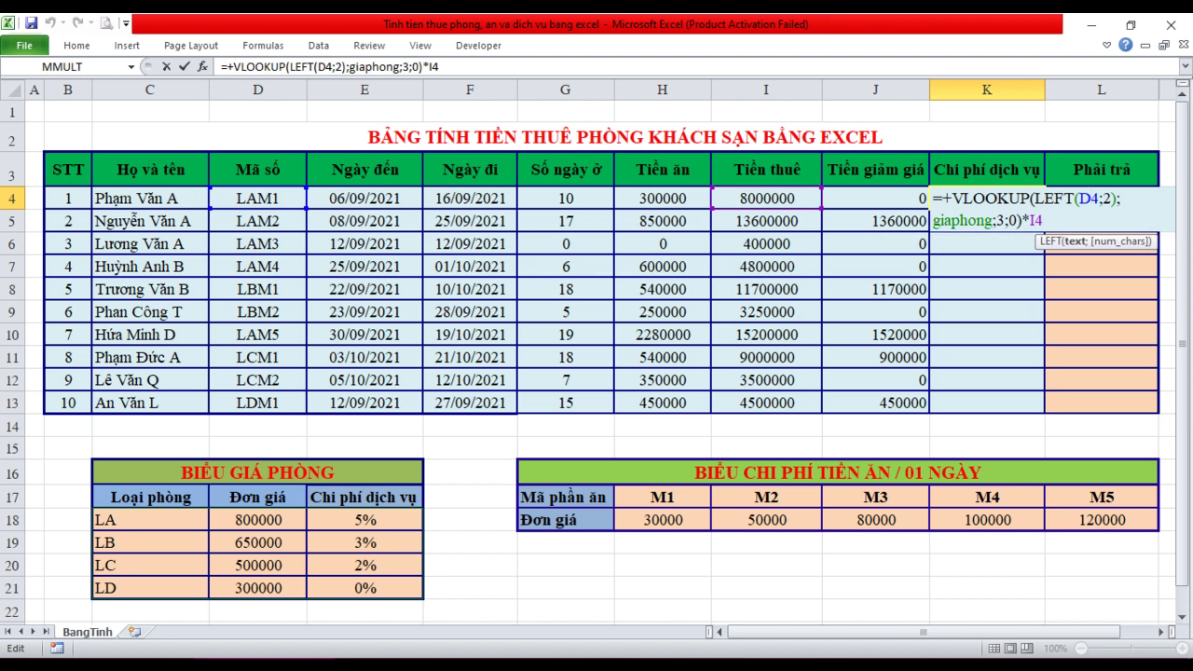
click(967, 220)
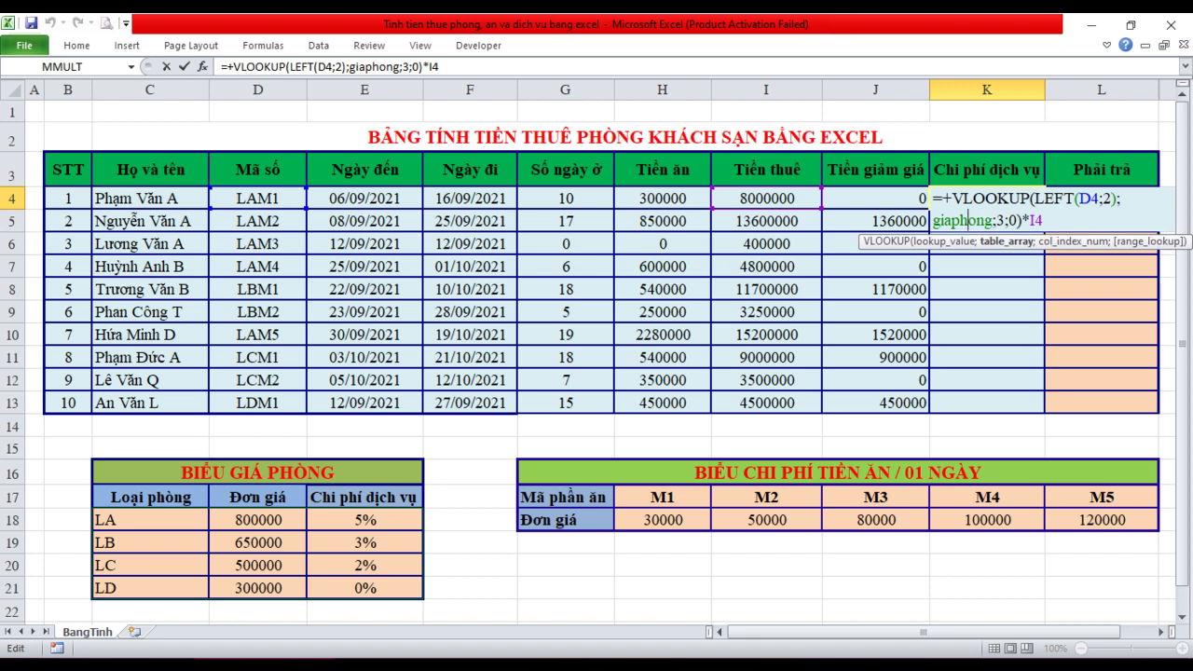
click(997, 220)
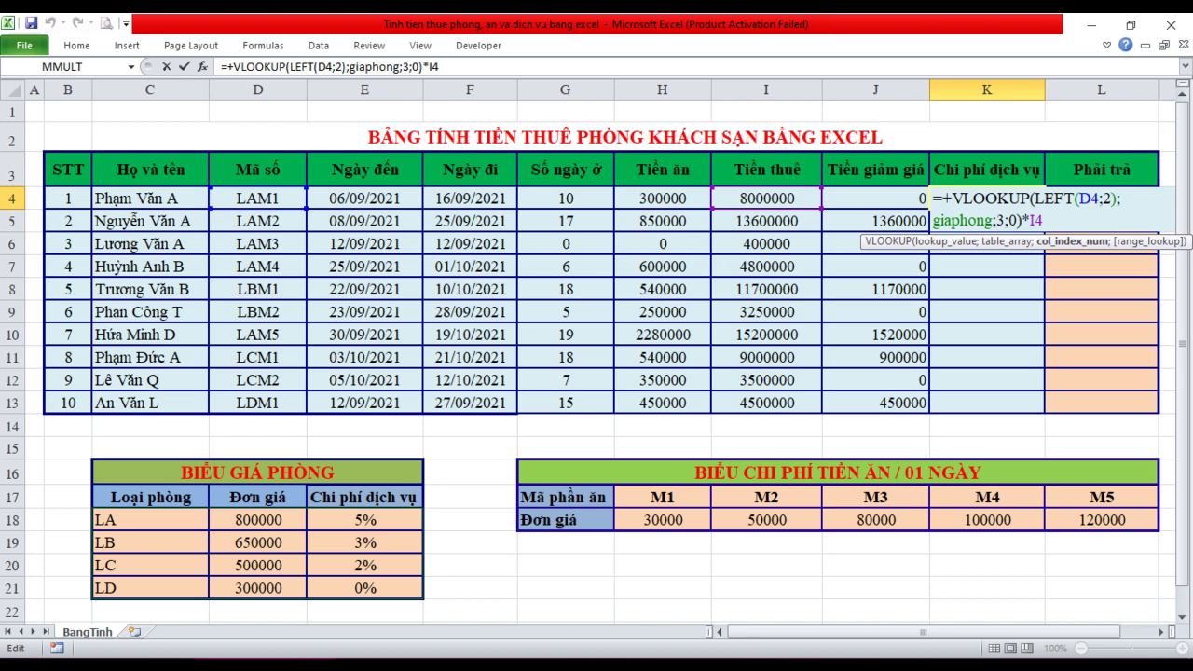
click(1017, 220)
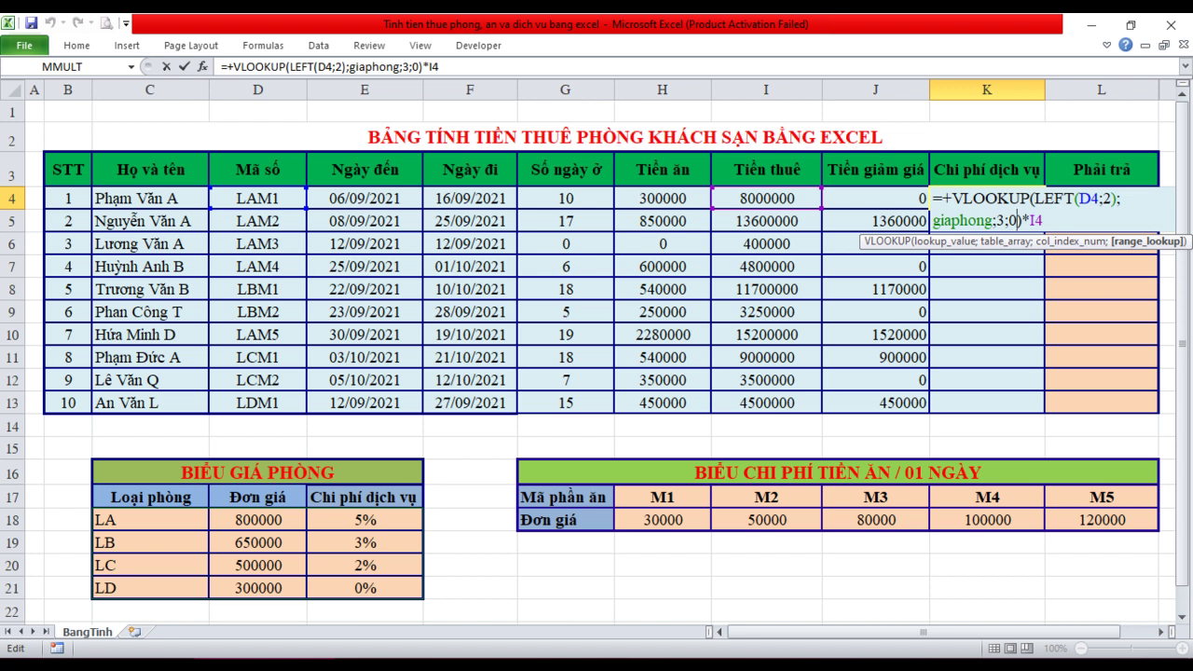
click(1032, 221)
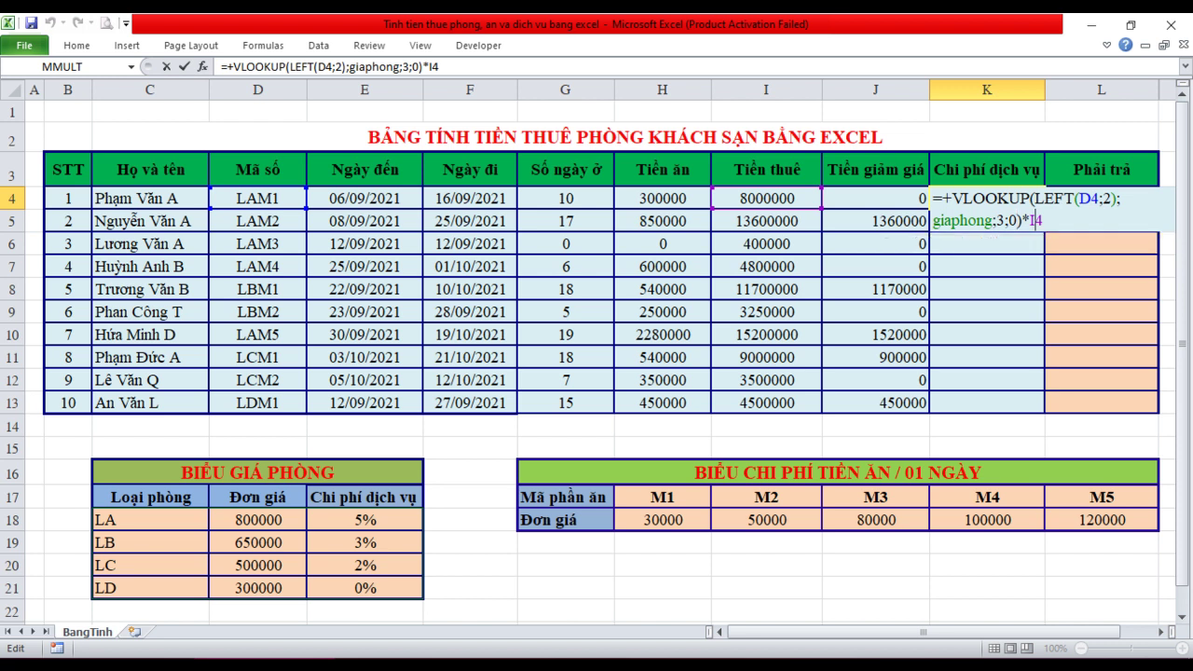
key(Return)
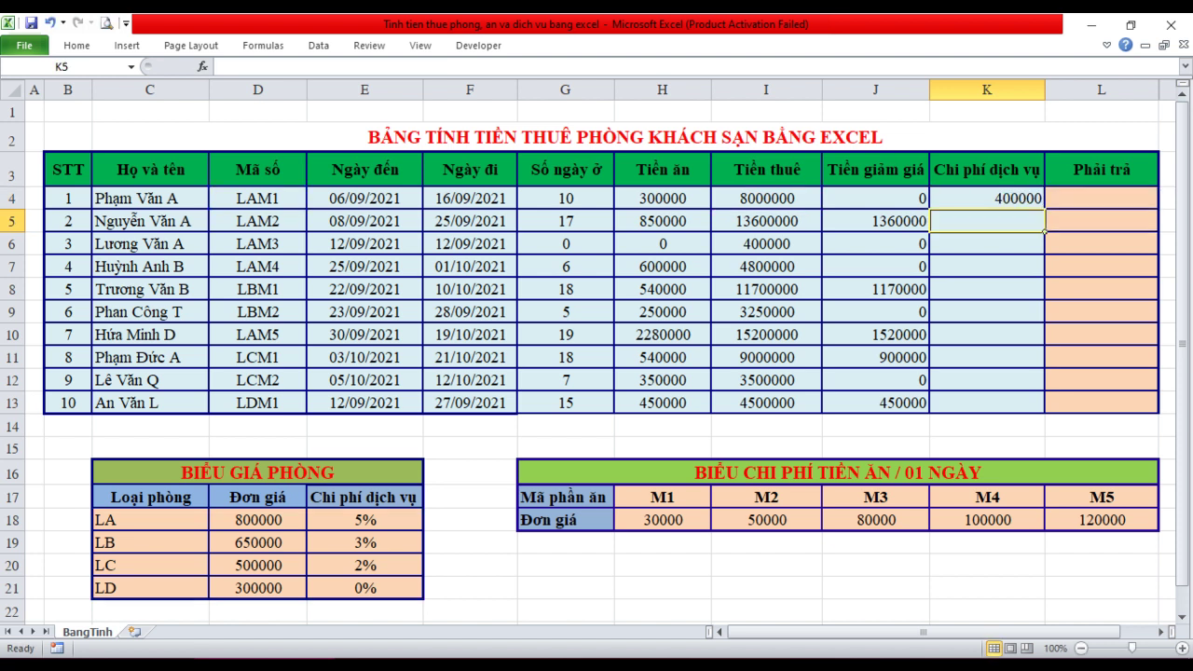
click(987, 197)
drag(1045, 209, 1045, 413)
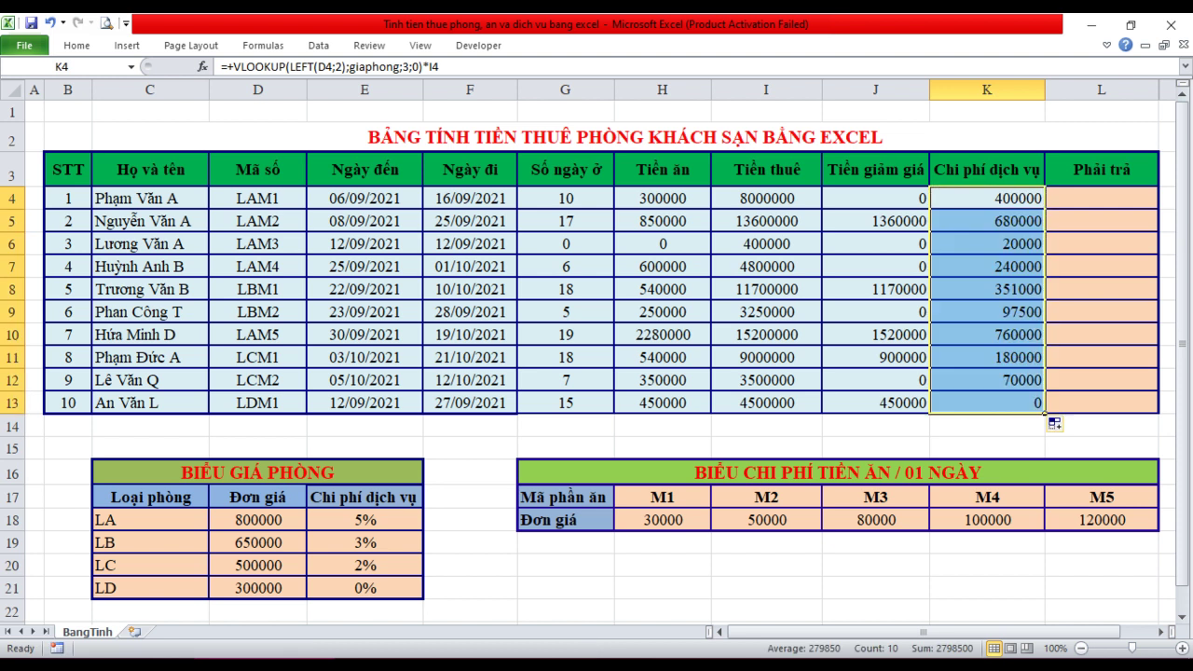
Enter =+I4-J4+H4+K4 in L4, giving a total payable of 8700000
click(1101, 198)
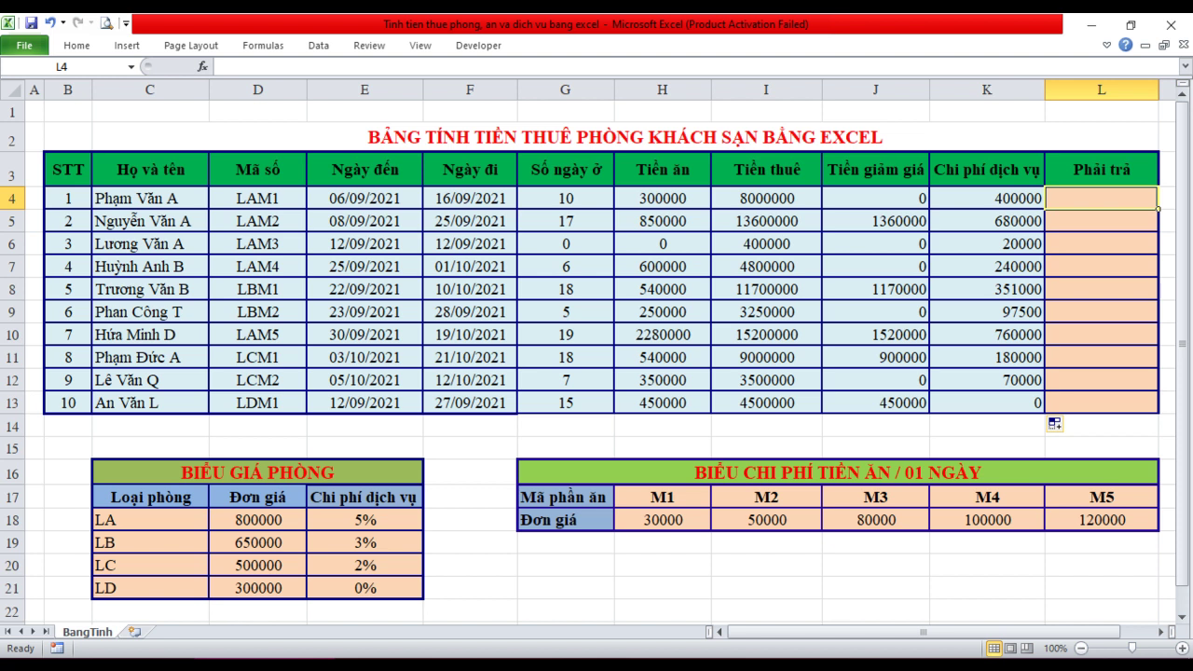
text(+)
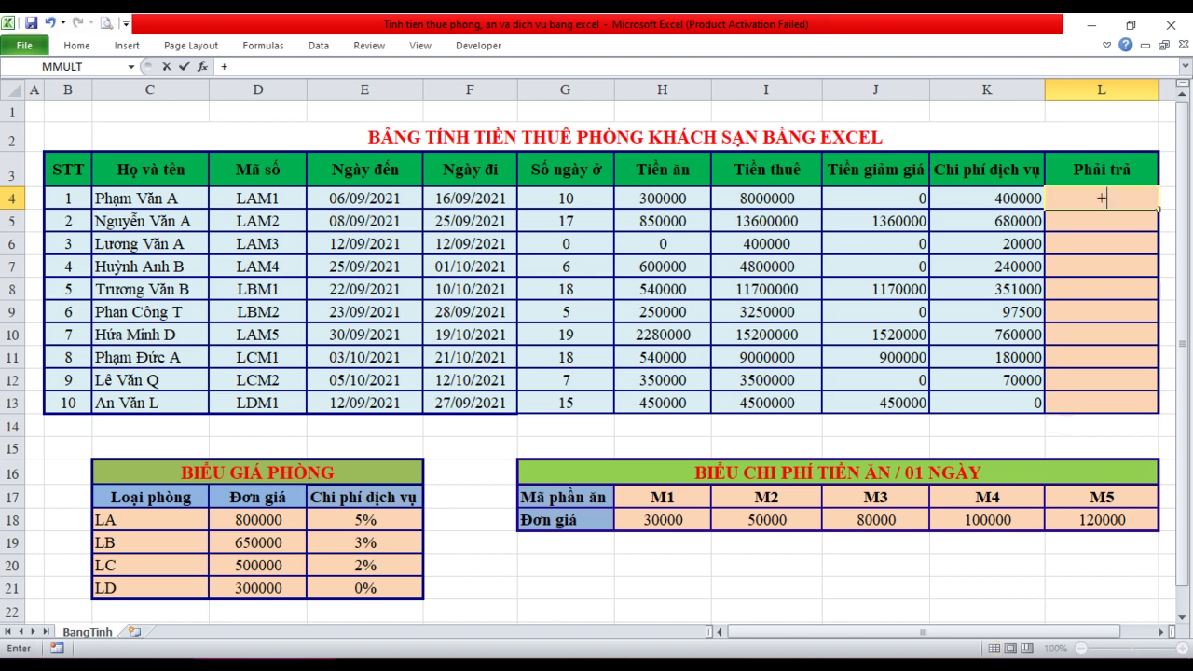
text(i4)
text(-)
click(876, 197)
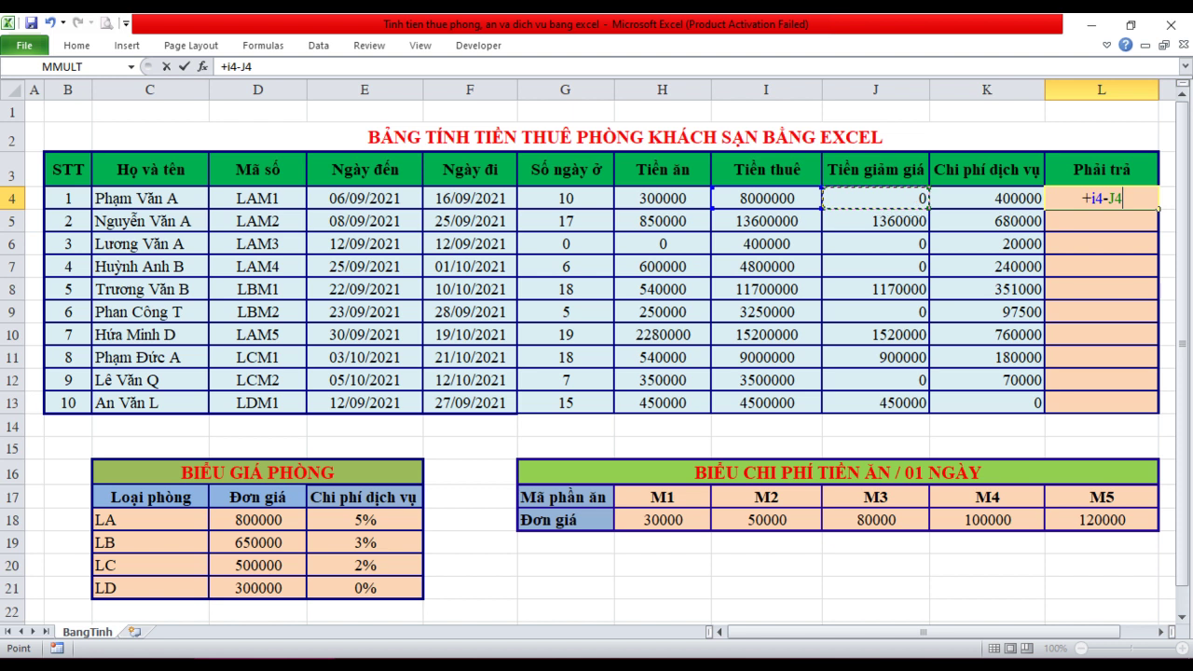
text(+)
click(662, 198)
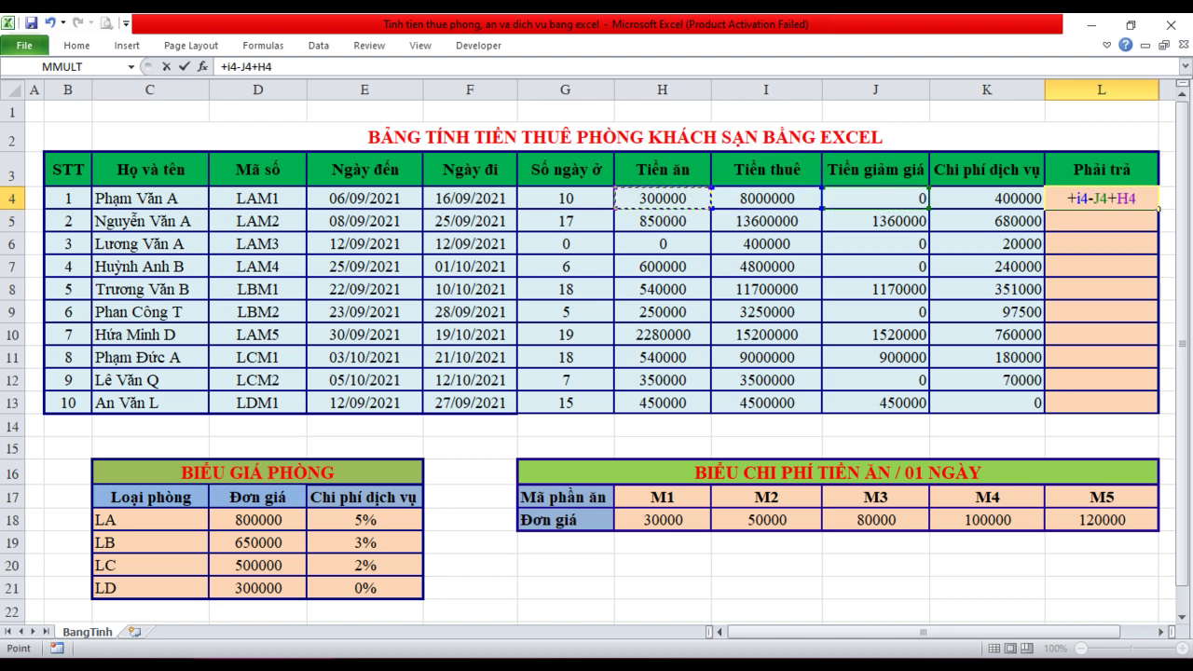
text(+)
text(K4)
key(Return)
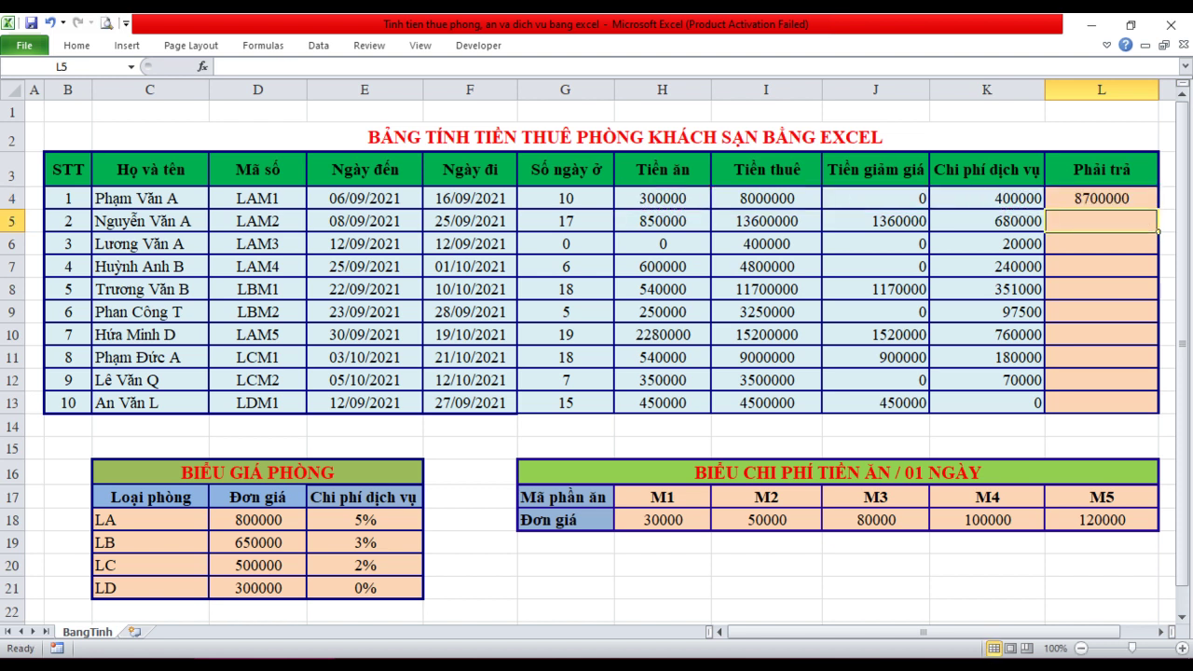
click(1100, 198)
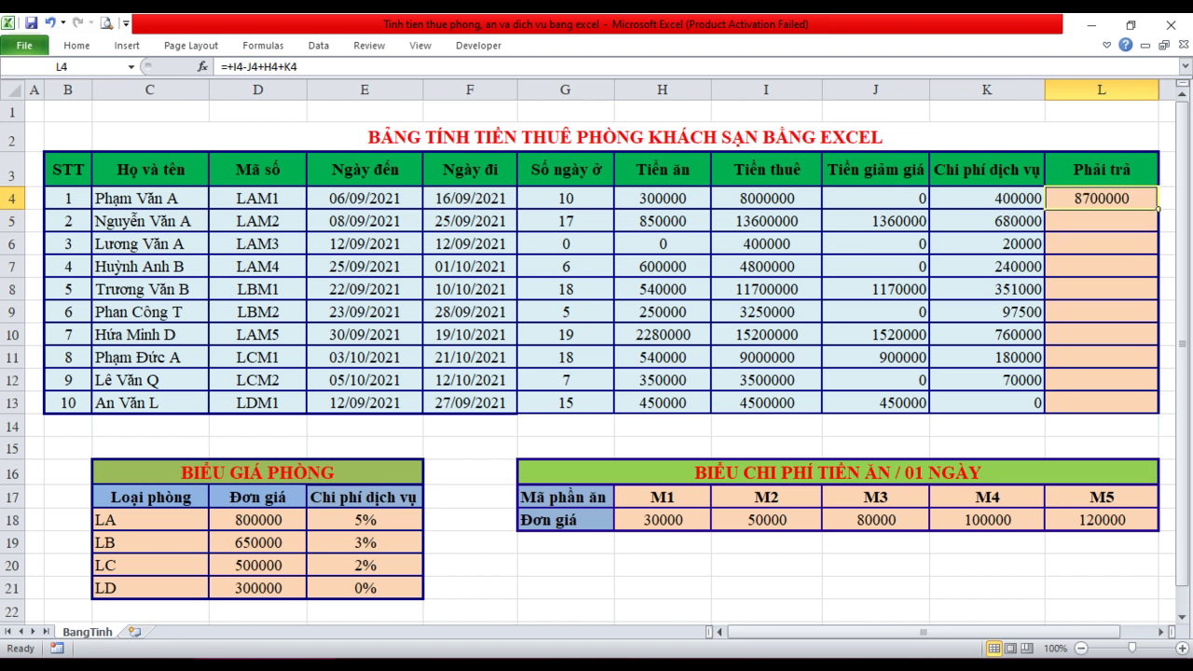
Fill L4's total formula down to L13, giving 8700000 through 4500000, then deselect
drag(1158, 209, 1159, 410)
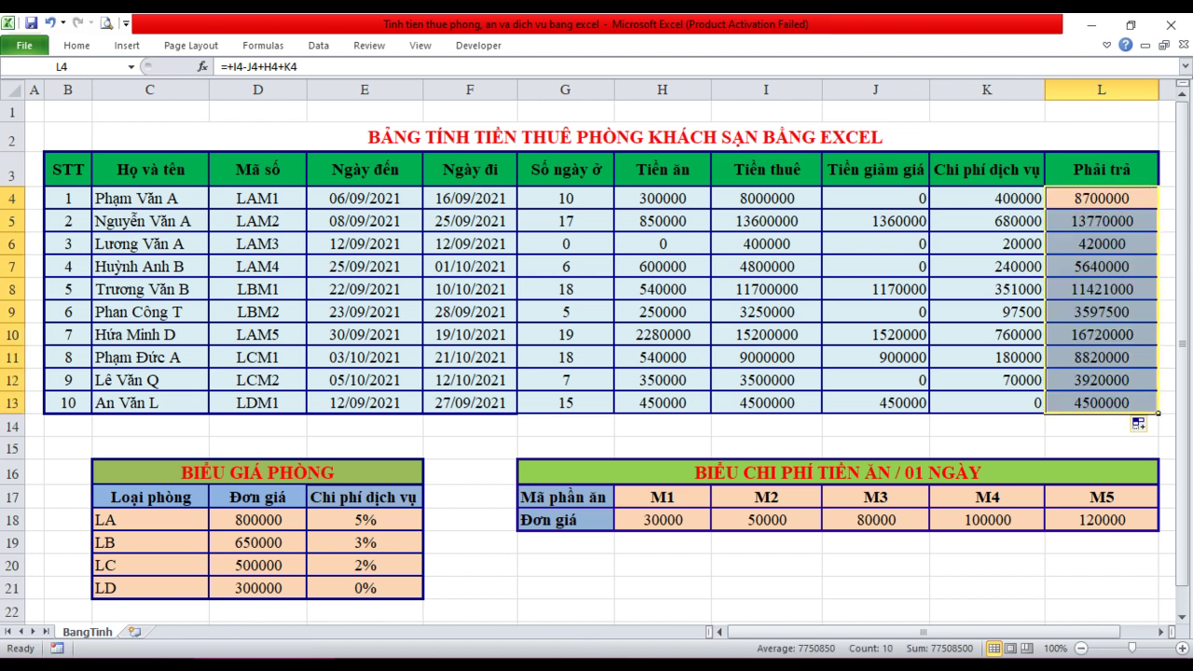
click(1101, 447)
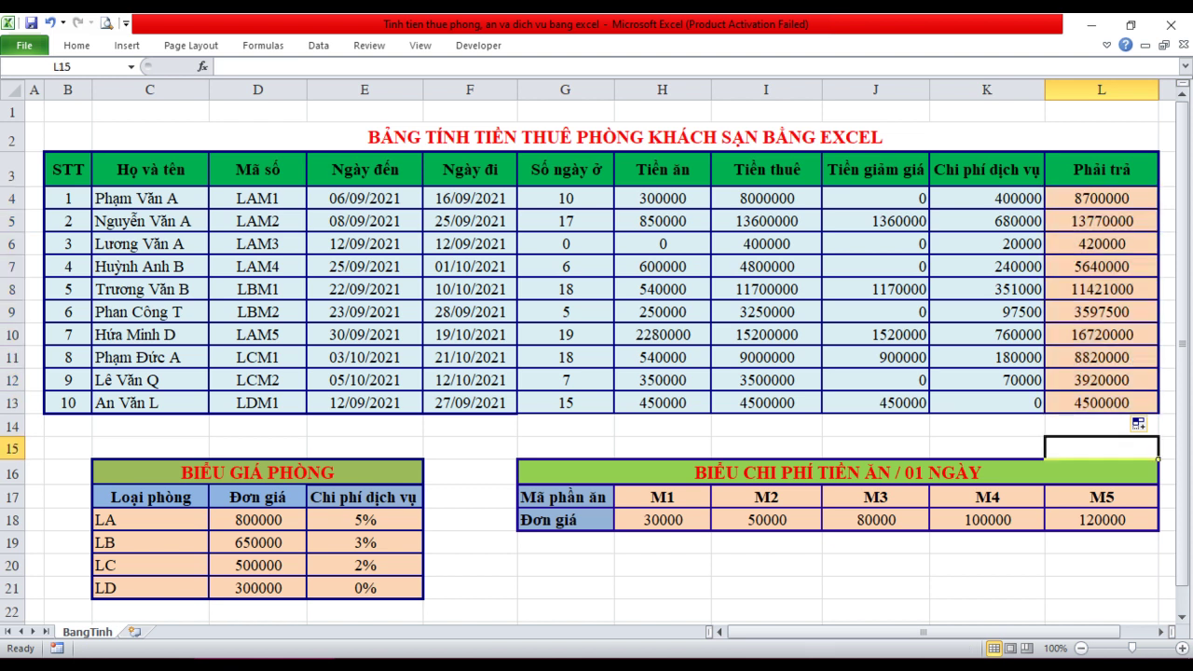
click(662, 587)
click(663, 565)
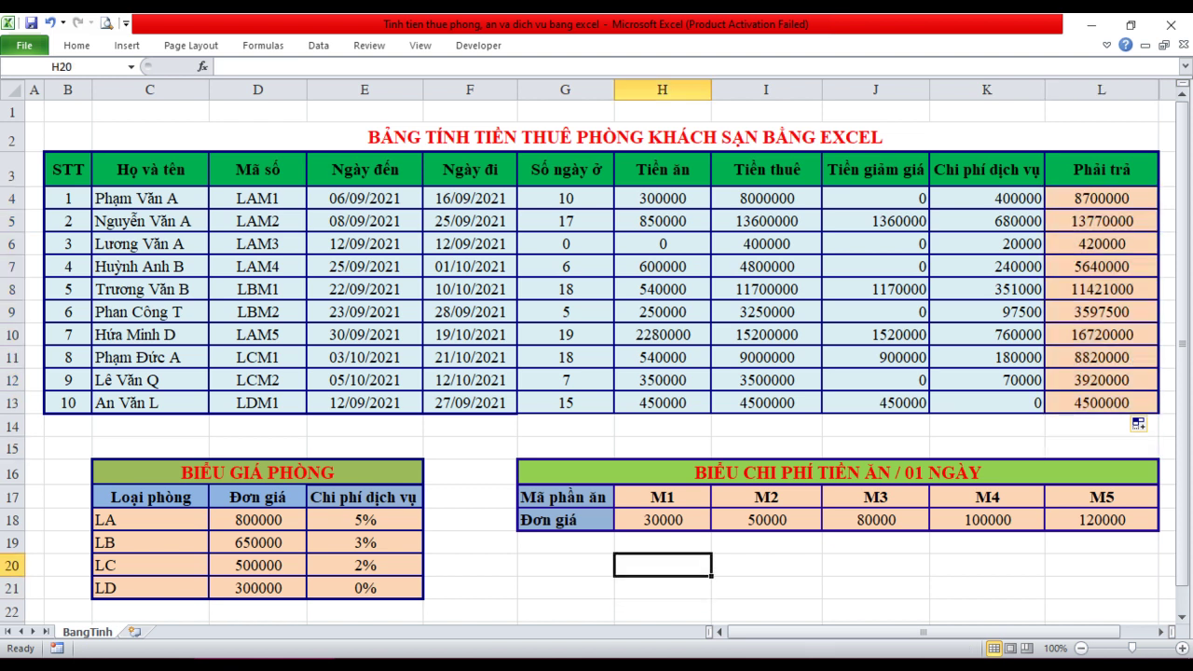